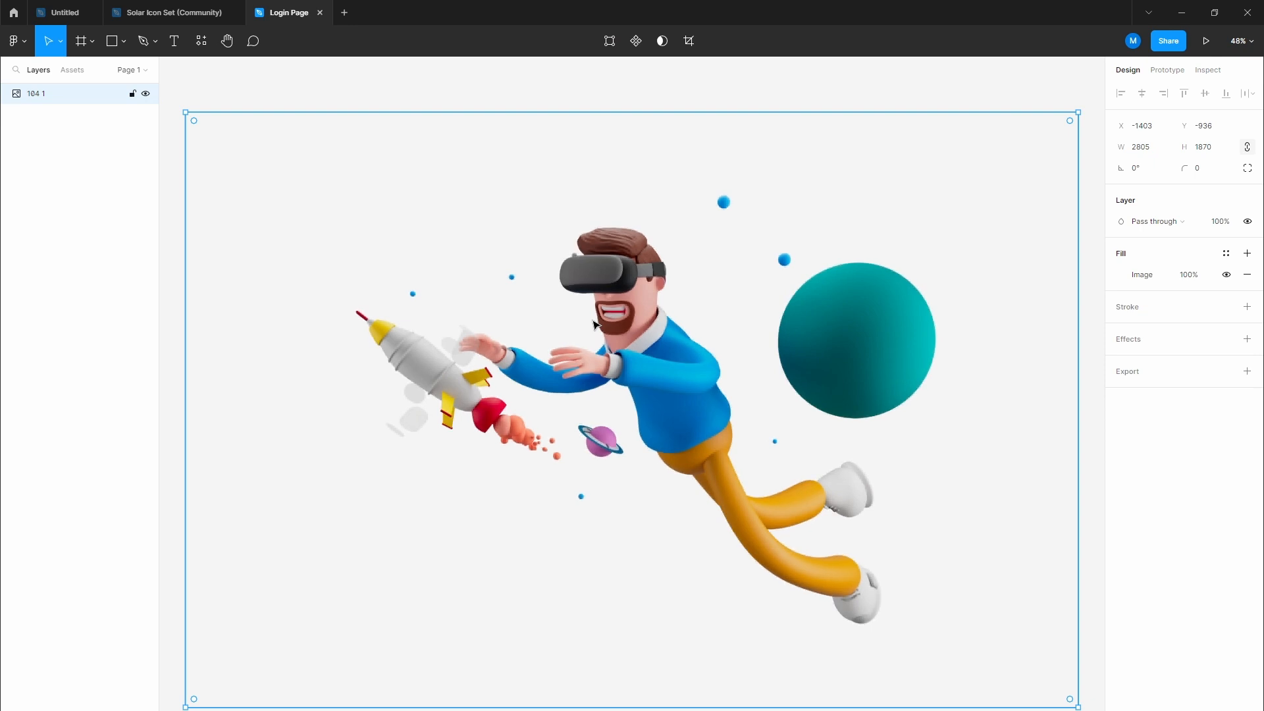
Step: Check the illustration's source page in the browser, return to Figma and move the illustration lower to free canvas space above it
key(alt+Tab)
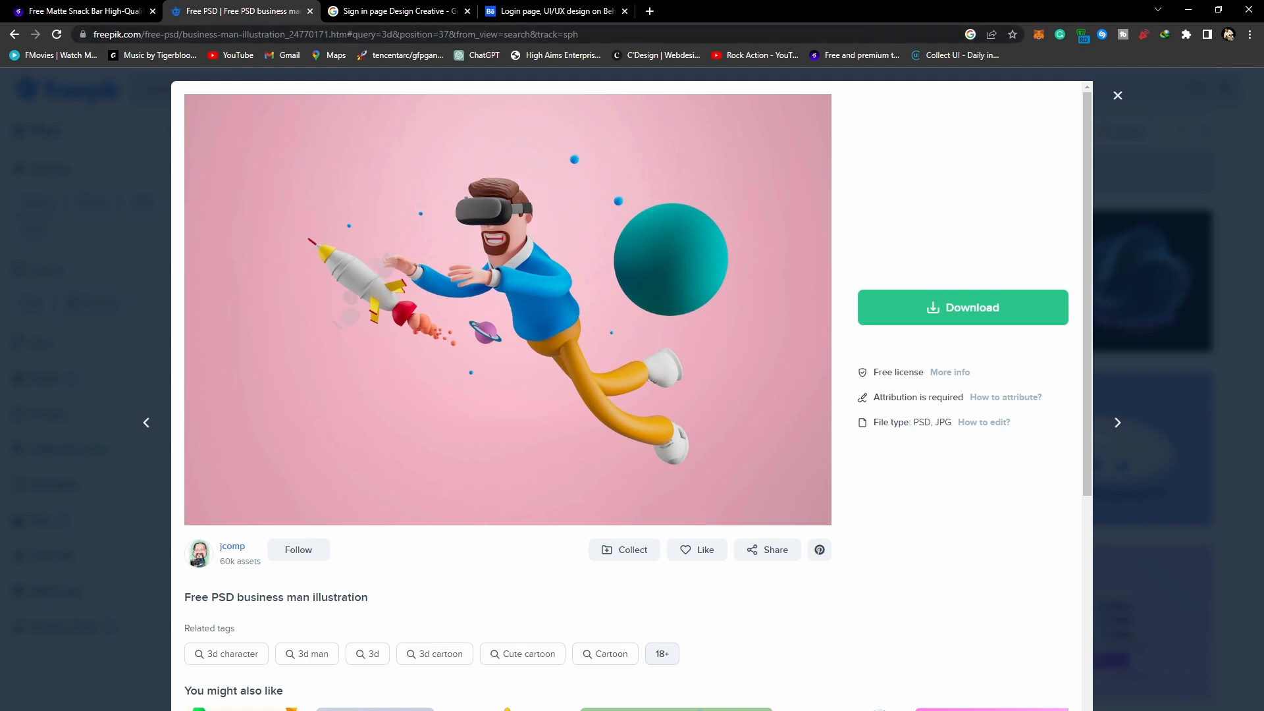
key(alt+Tab)
scroll(561, 405, down, 5)
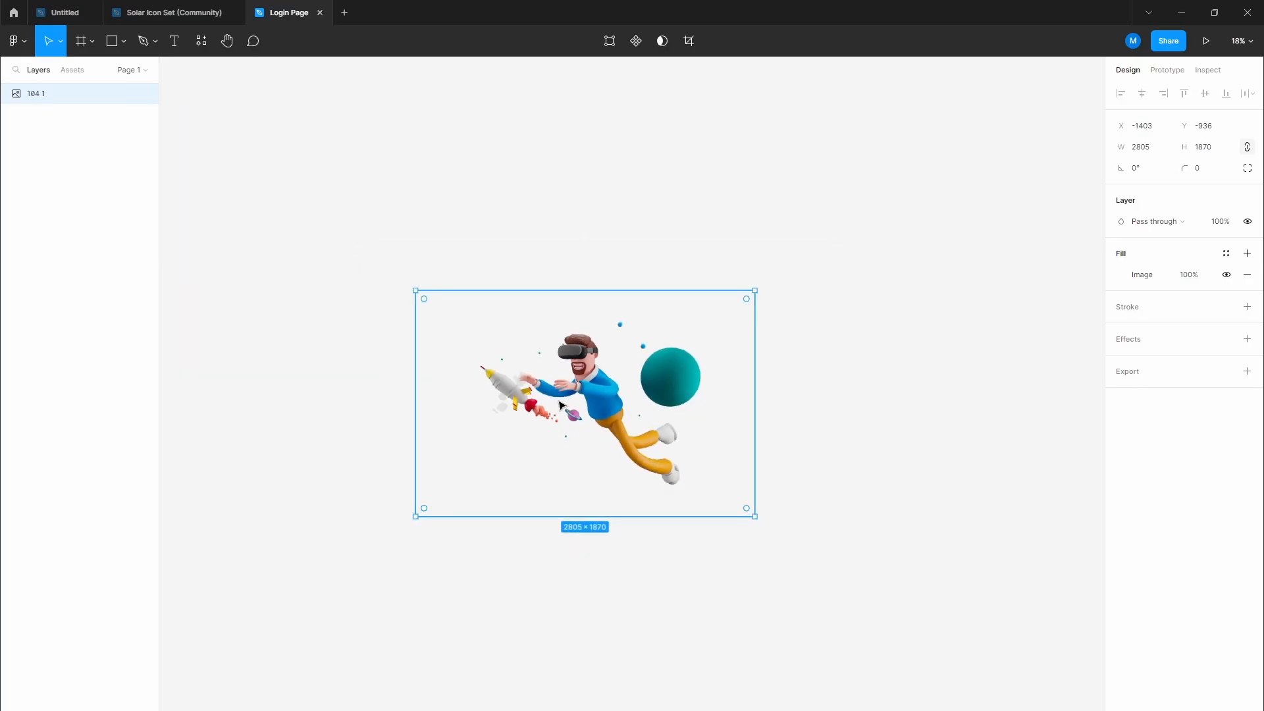
drag(471, 335, 476, 532)
click(215, 141)
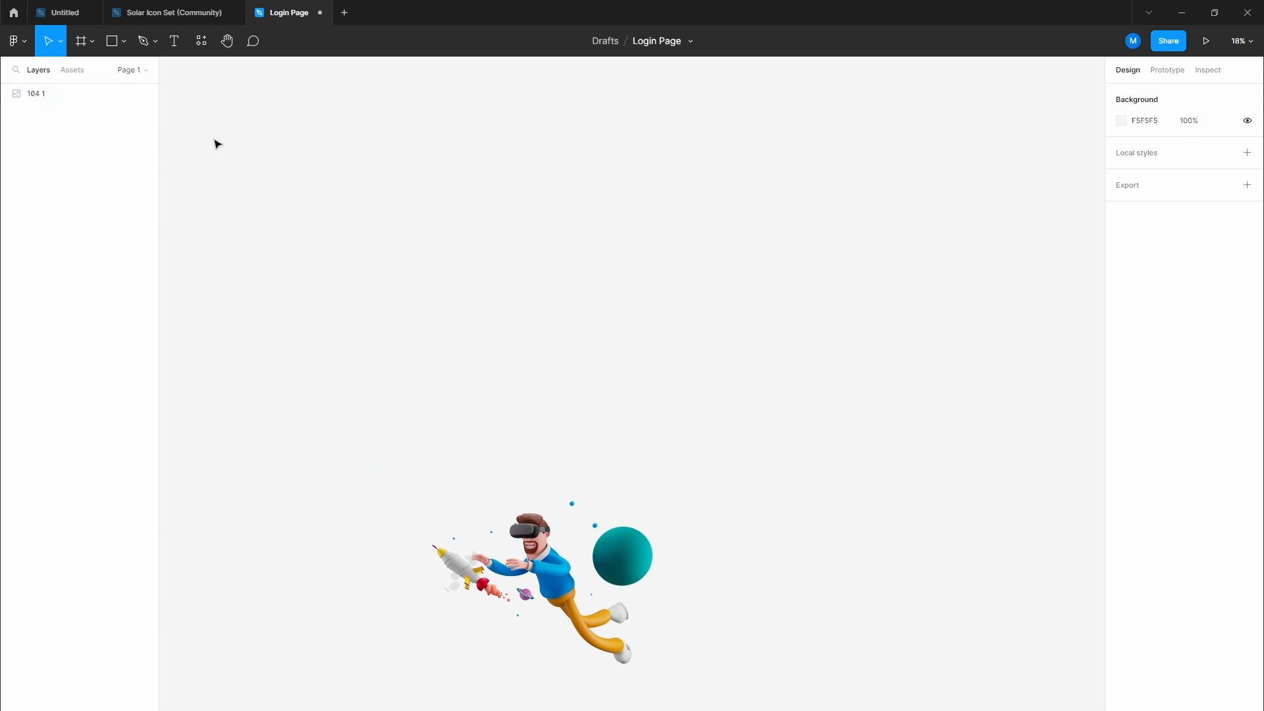
Step: Add a MacBook Pro 16" frame and position it above the illustration
click(92, 42)
click(77, 73)
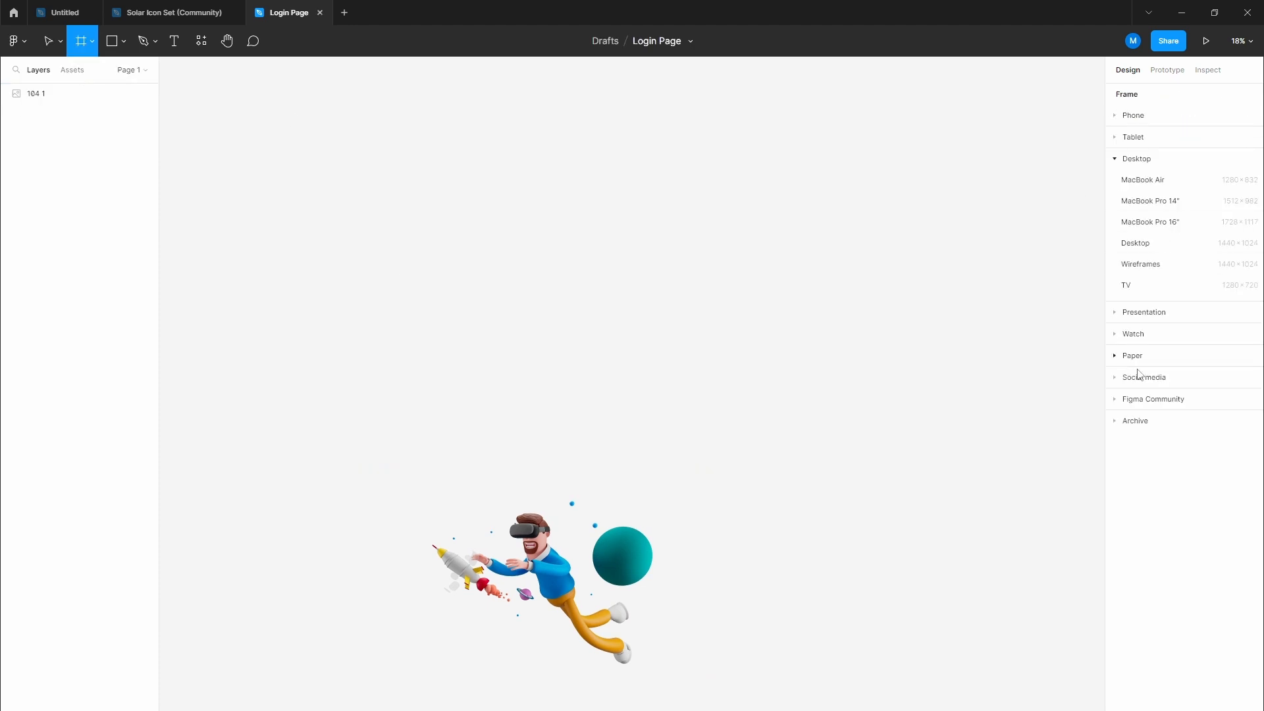
click(1165, 222)
drag(757, 387, 536, 285)
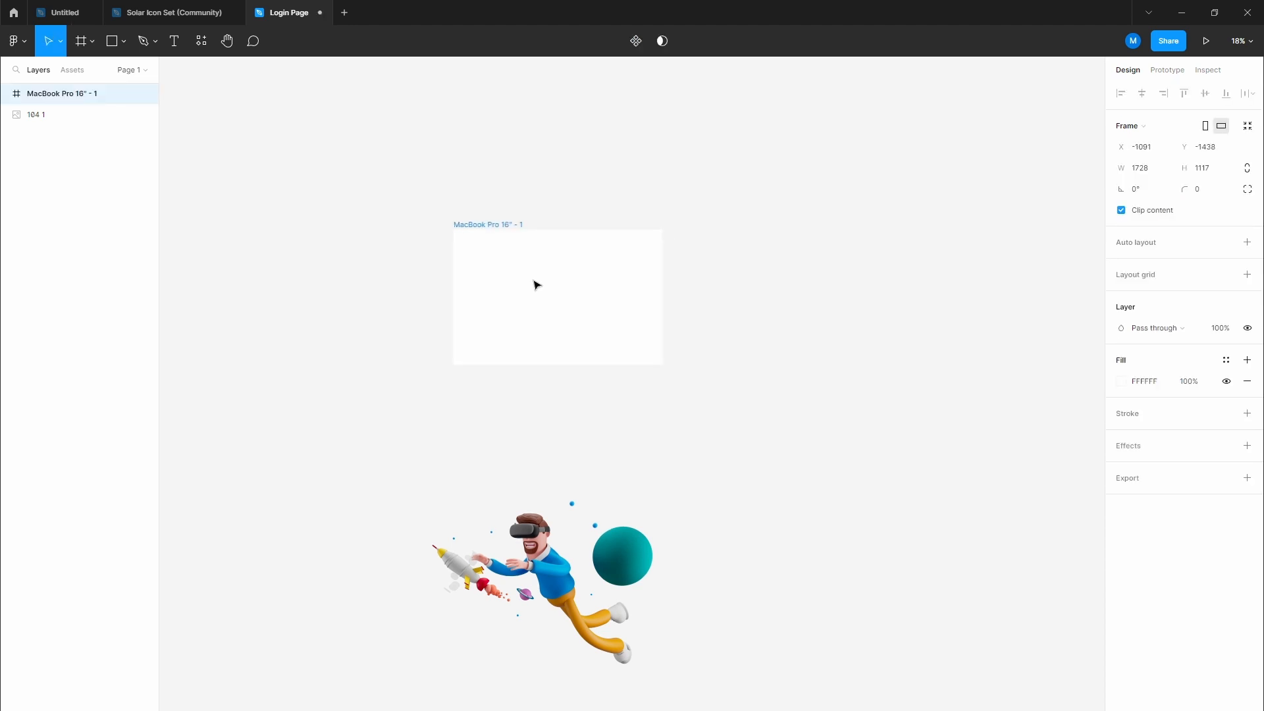
Step: Move the astronaut-style VR illustration up until it sits just below the empty frame
click(572, 527)
scroll(572, 313, up, 5)
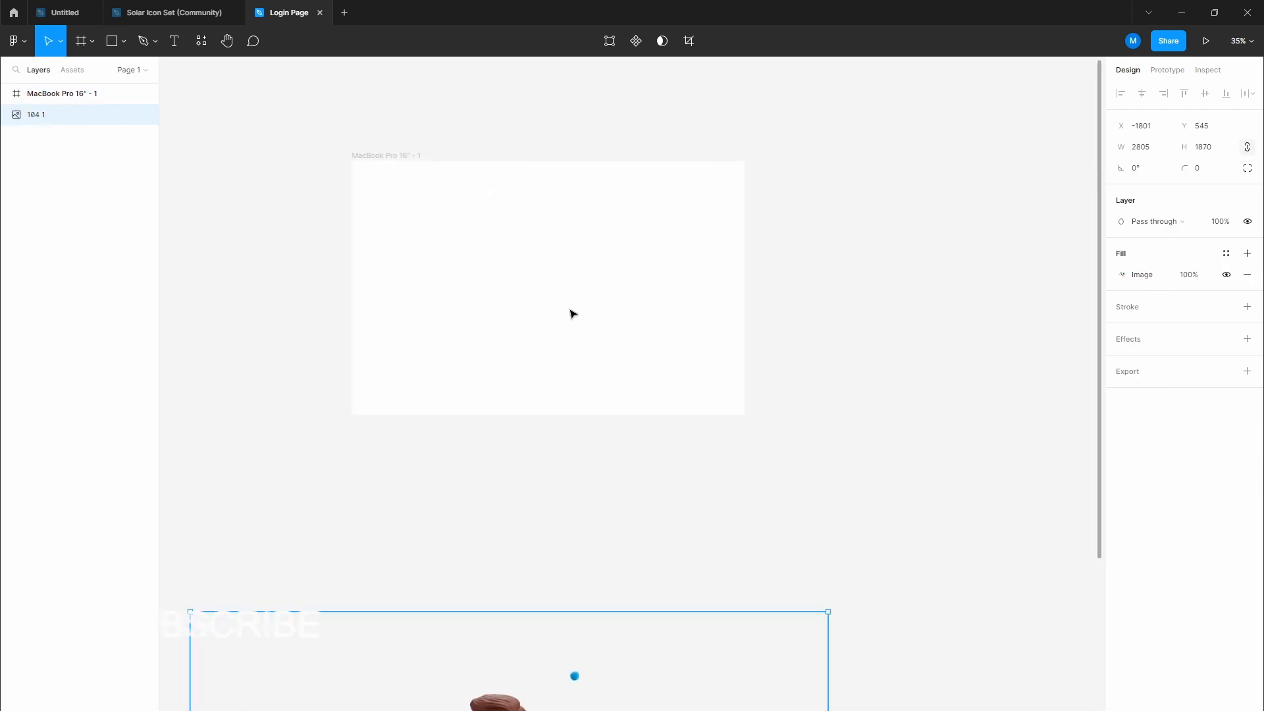
scroll(572, 313, down, 2)
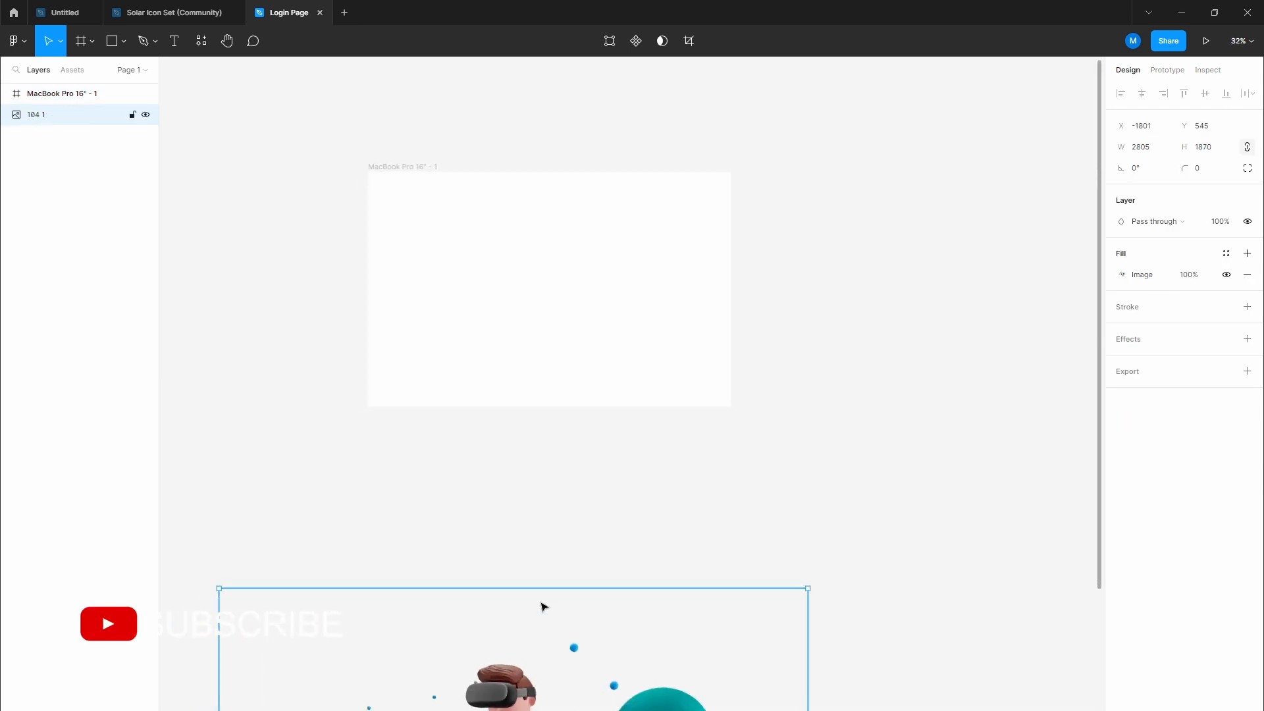
drag(542, 606, 544, 485)
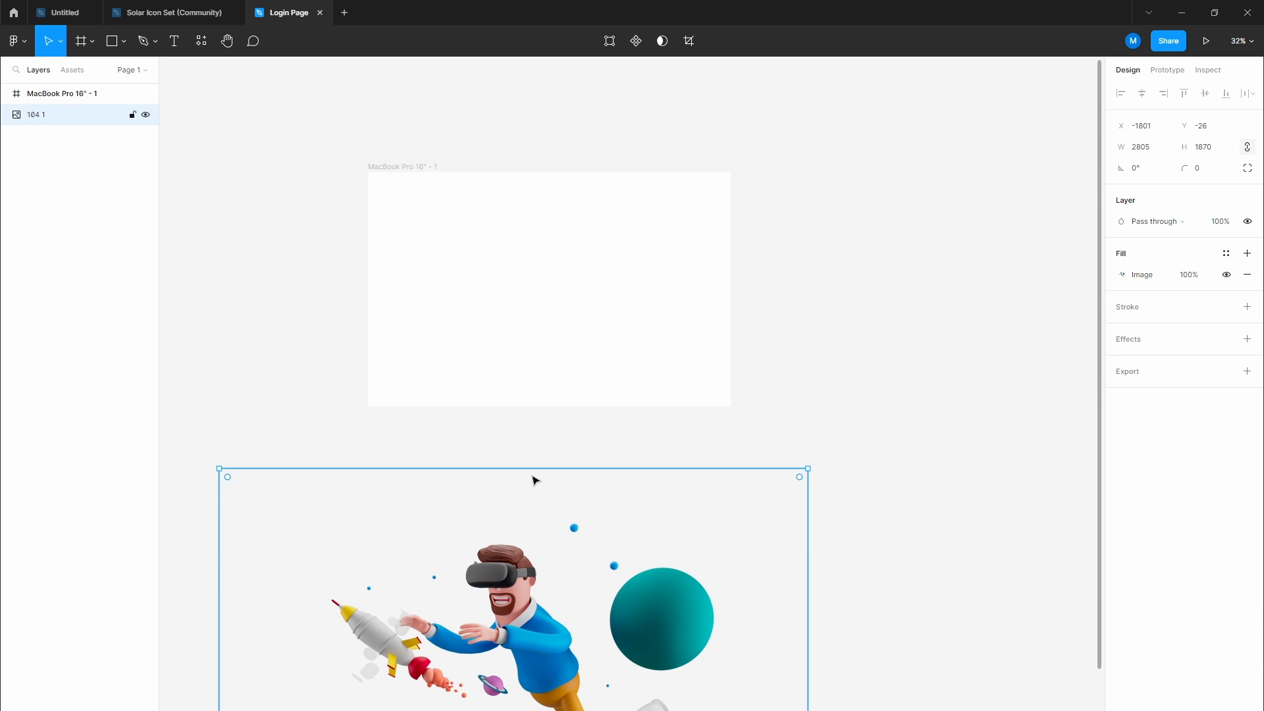
Step: Switch to the Freepik page in the browser and capture a screenshot region of about 994 × 675 around the pink illustration
click(242, 710)
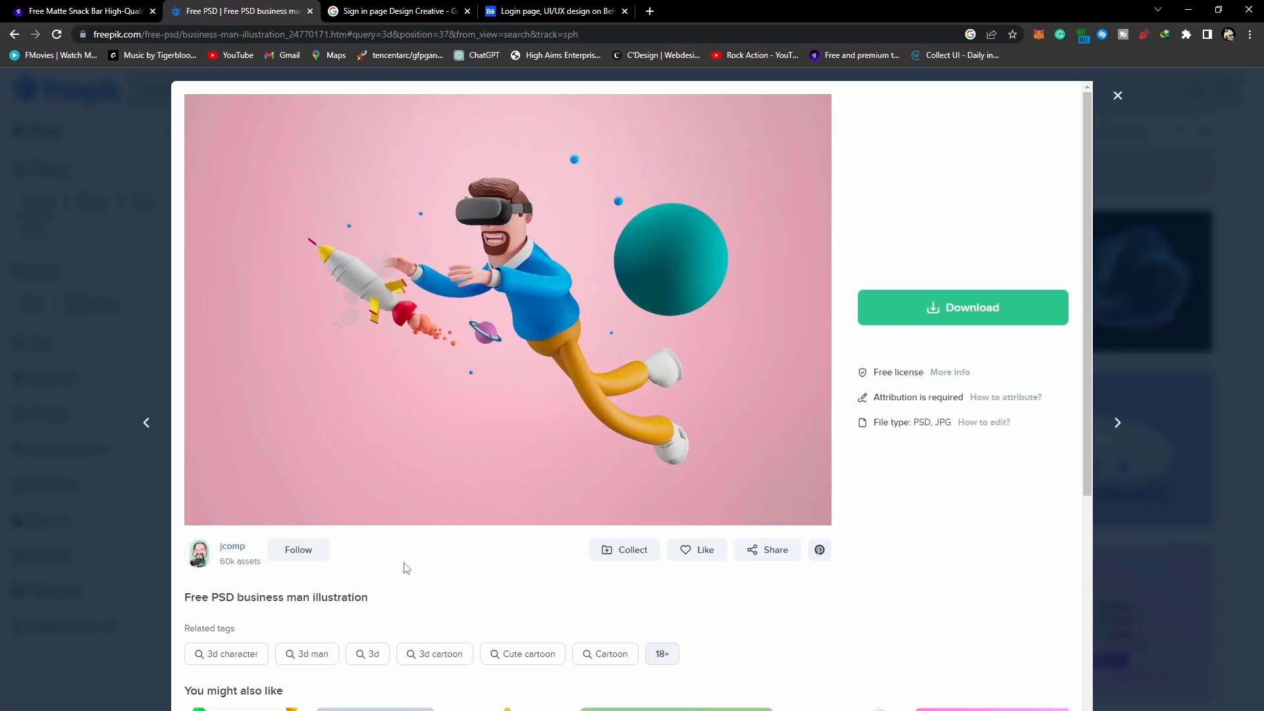
key(Print)
drag(179, 86, 833, 531)
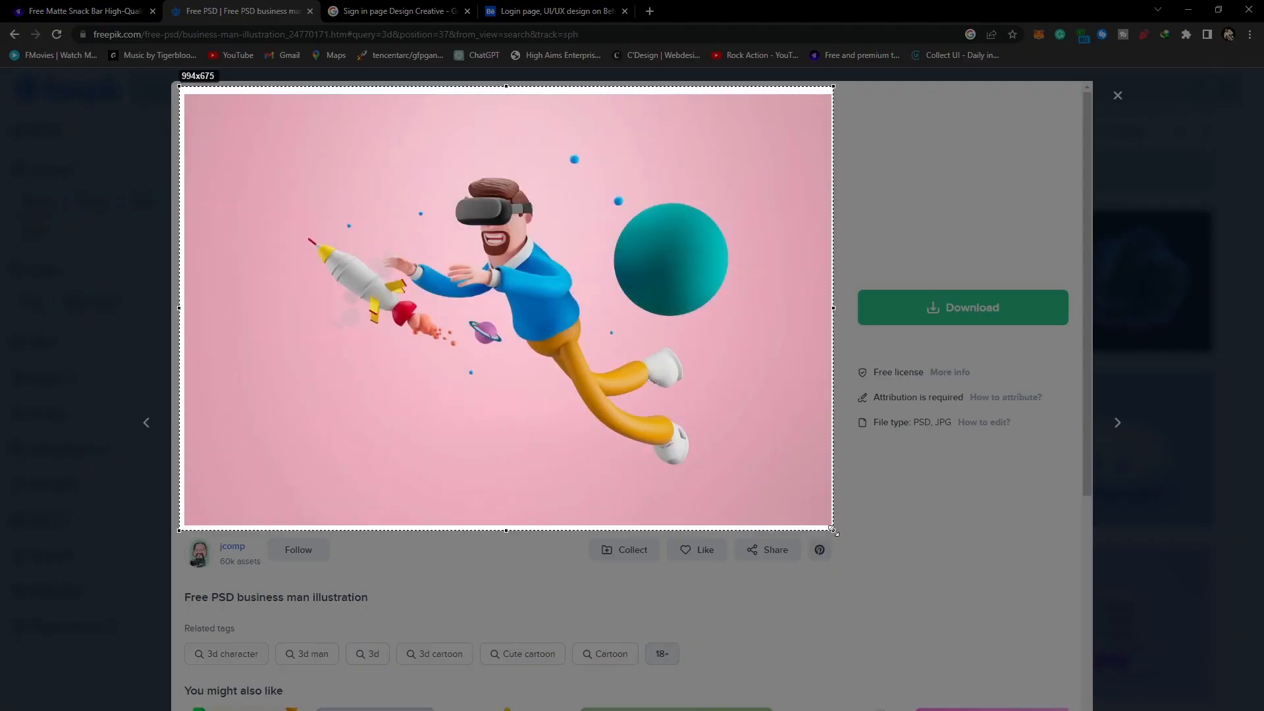
click(785, 545)
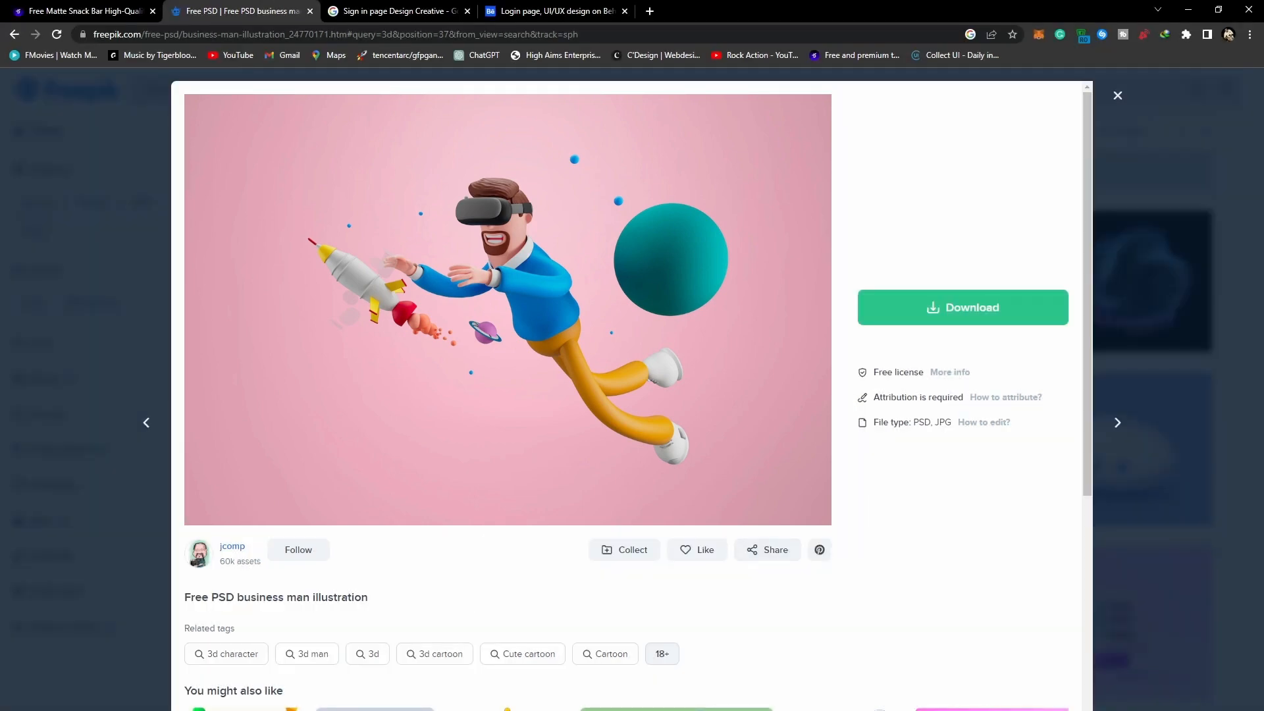
Step: Switch back to Figma, paste the captured screenshot and move it beside the frame's lower-right corner
key(alt+Tab)
key(ctrl+v)
click(535, 454)
key(ctrl+v)
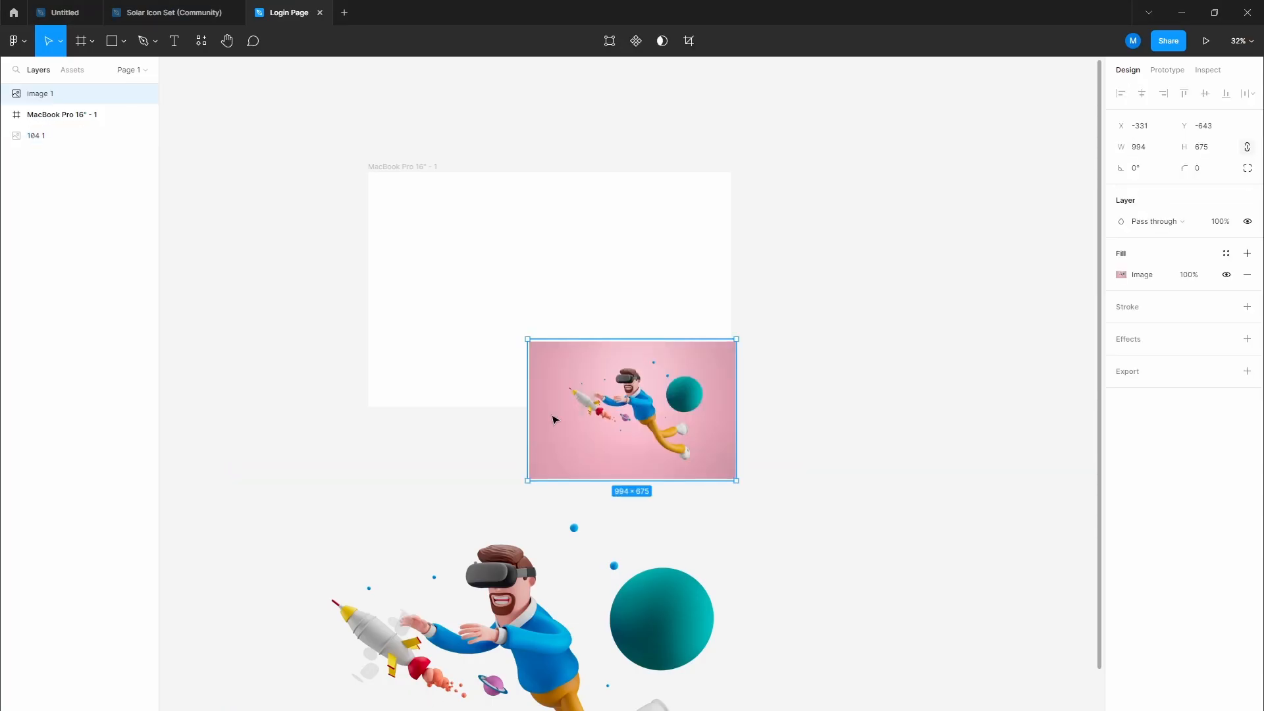
drag(556, 418, 748, 456)
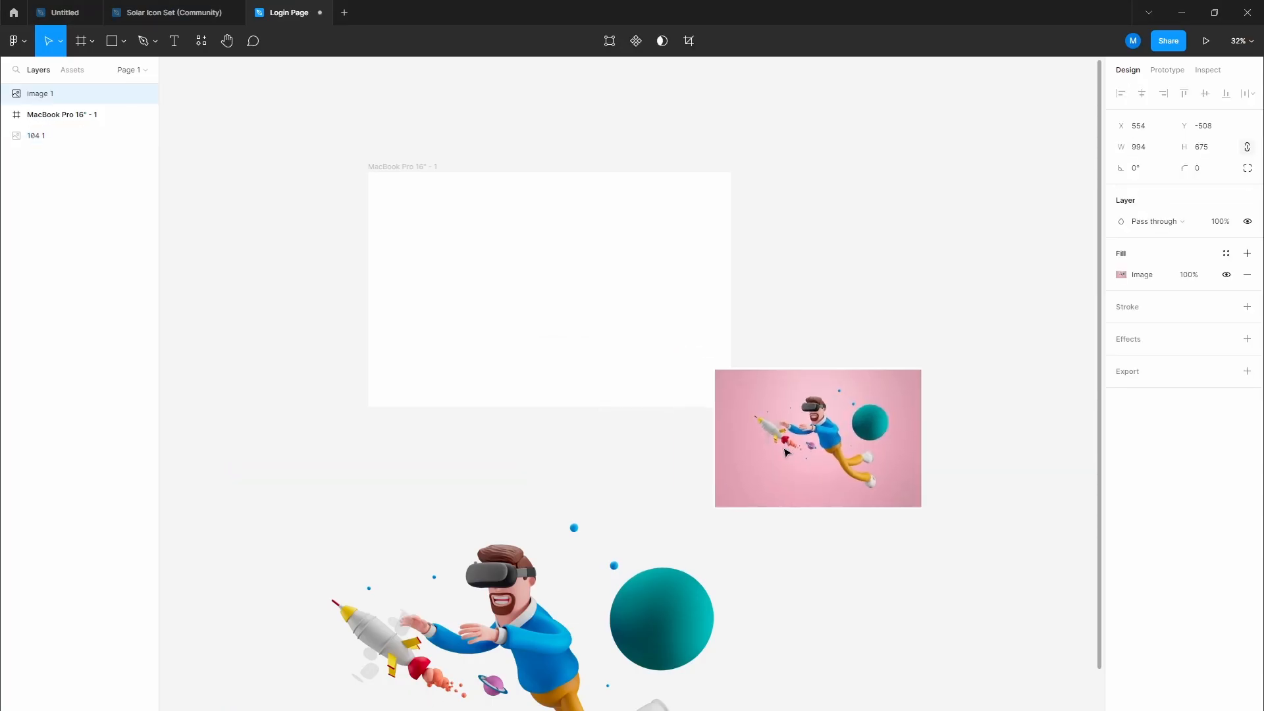
Step: Fill the MacBook Pro frame with the pink DC9EAE sampled from the screenshot's background
click(398, 172)
key(i)
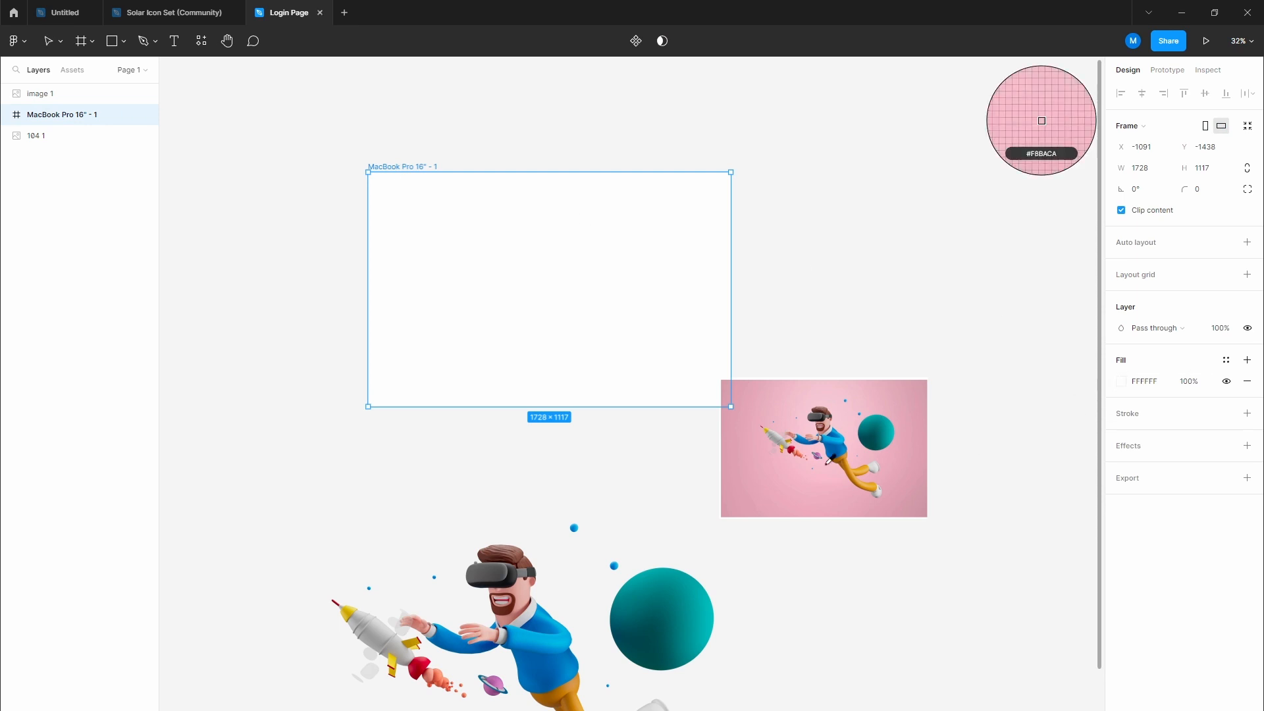
click(736, 490)
click(510, 557)
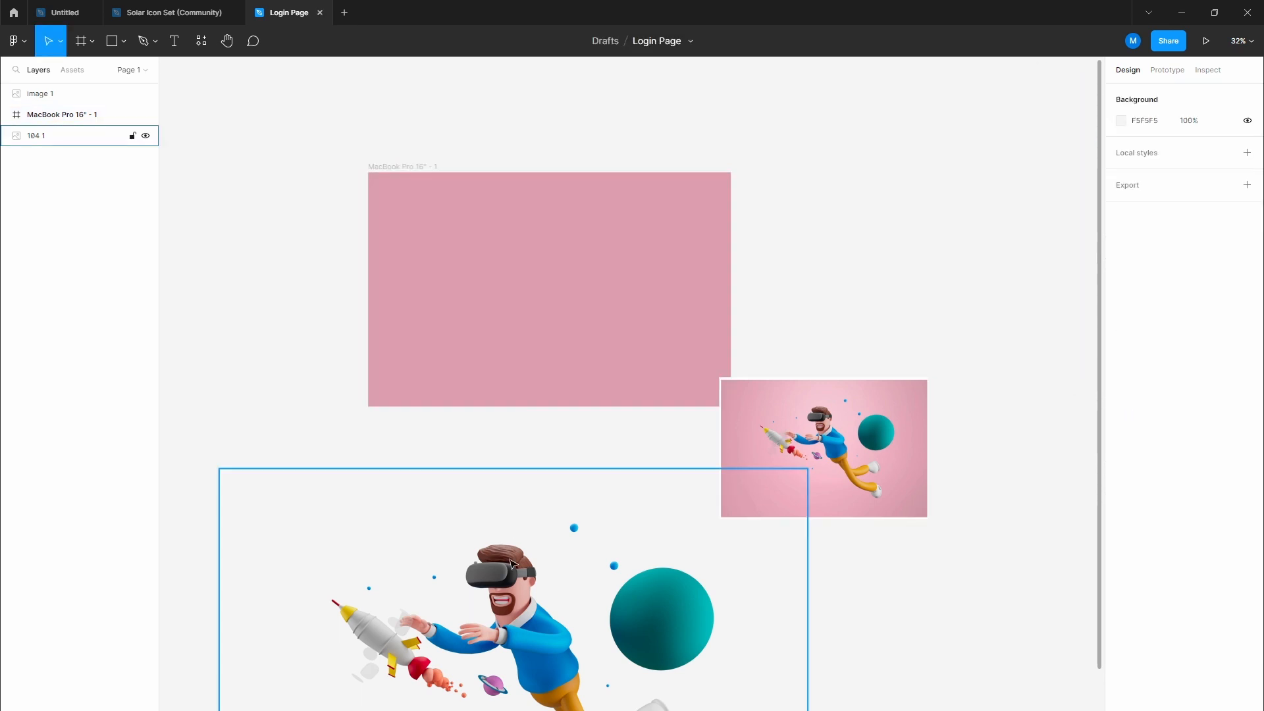
Step: Scale the transparent illustration to about 1340 × 1022 inside the pink frame and delete the pasted screenshot
drag(217, 469, 527, 648)
drag(639, 677, 477, 224)
click(868, 449)
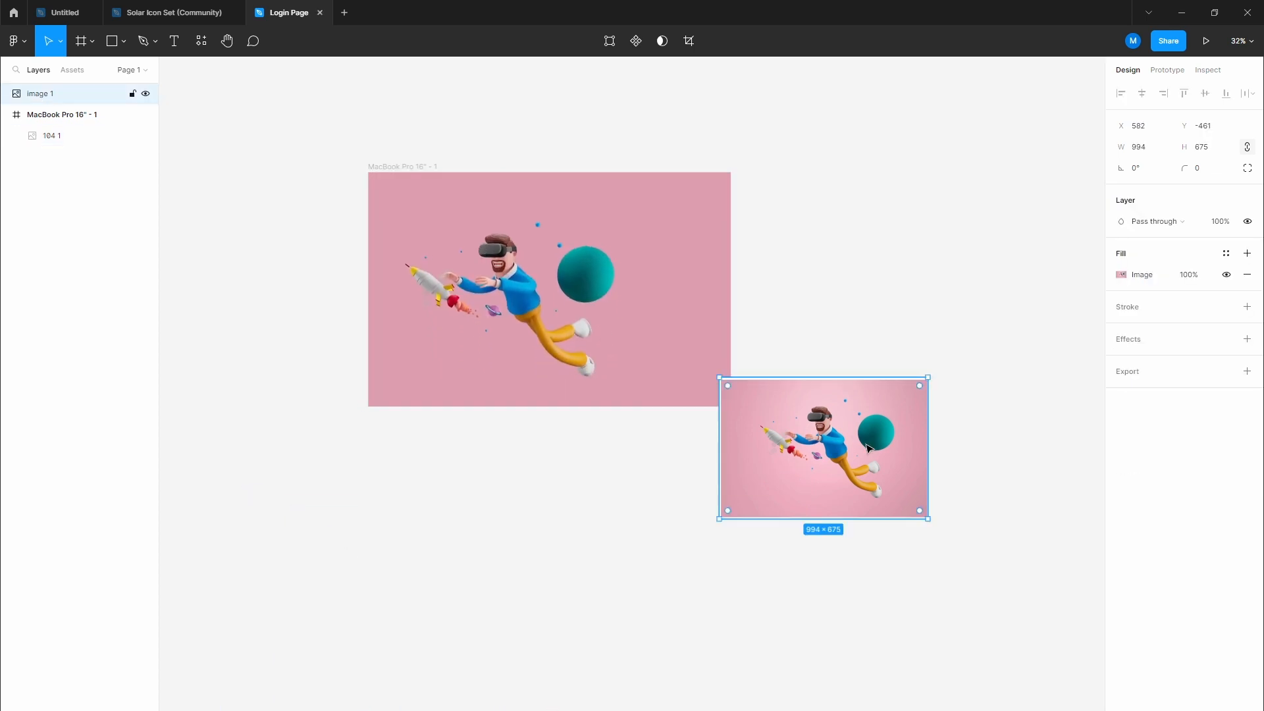
key(Delete)
Step: Flip the illustration horizontally and shift it slightly lower within the frame
ctrl+scroll(545, 291, up, 5)
scroll(546, 291, up, 2)
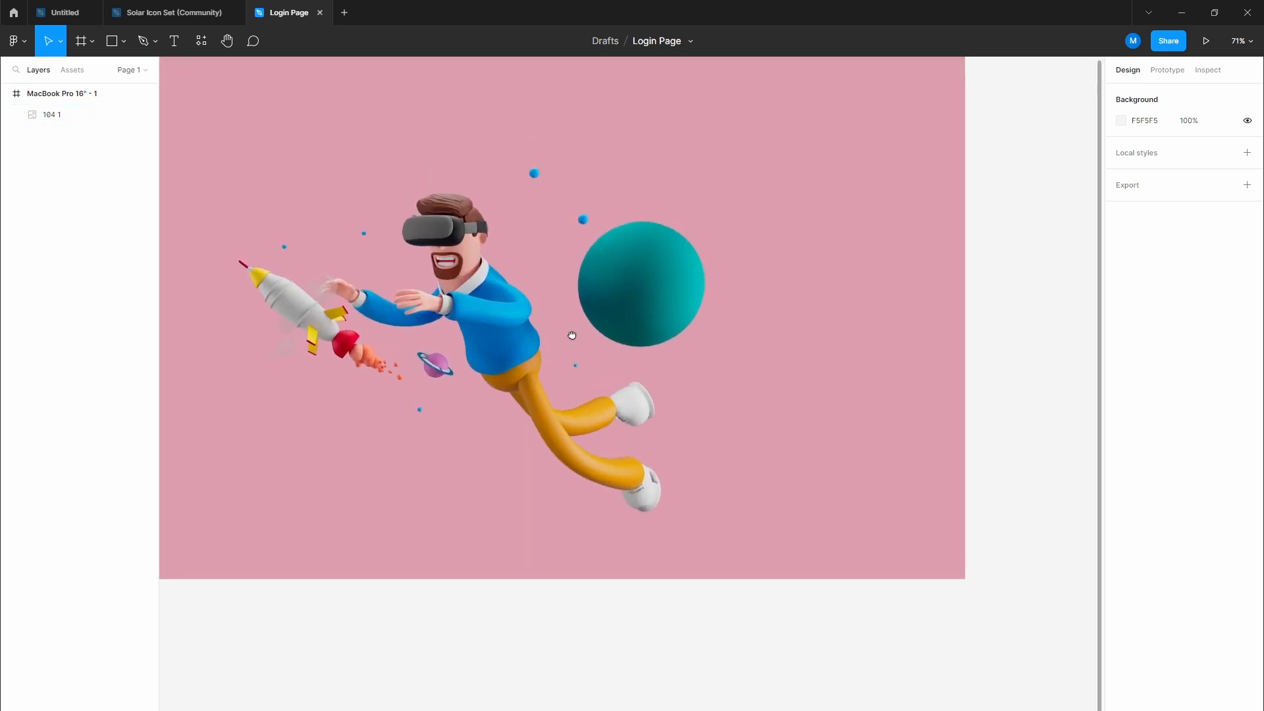
right_click(500, 329)
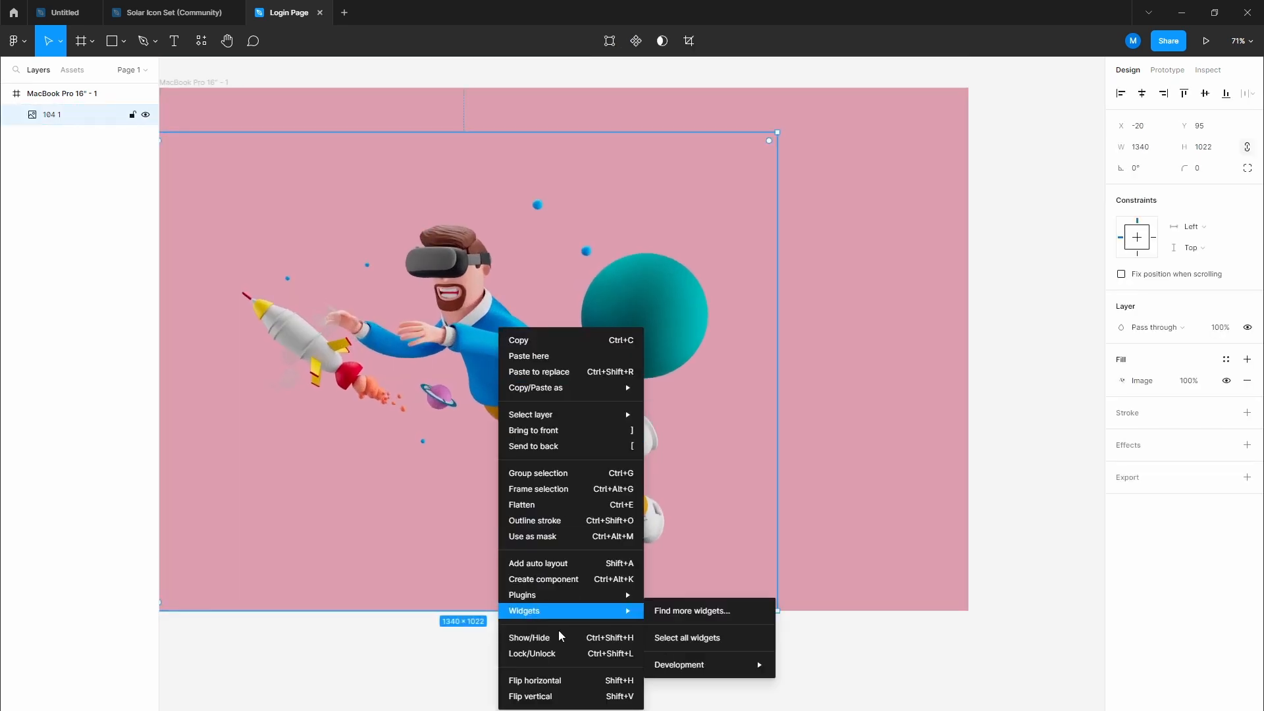
click(561, 682)
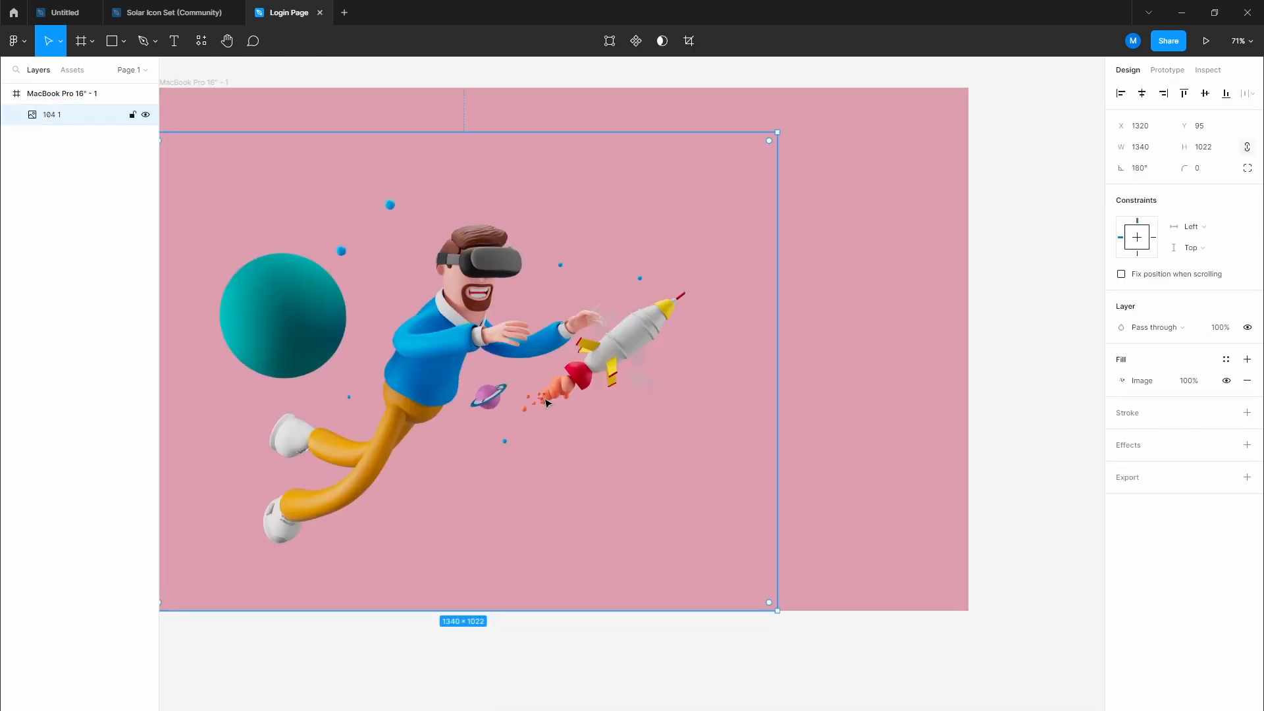
scroll(546, 402, down, 2)
mouse_move(466, 360)
mouse_down()
mouse_move(478, 363)
mouse_move(470, 377)
mouse_up()
click(508, 668)
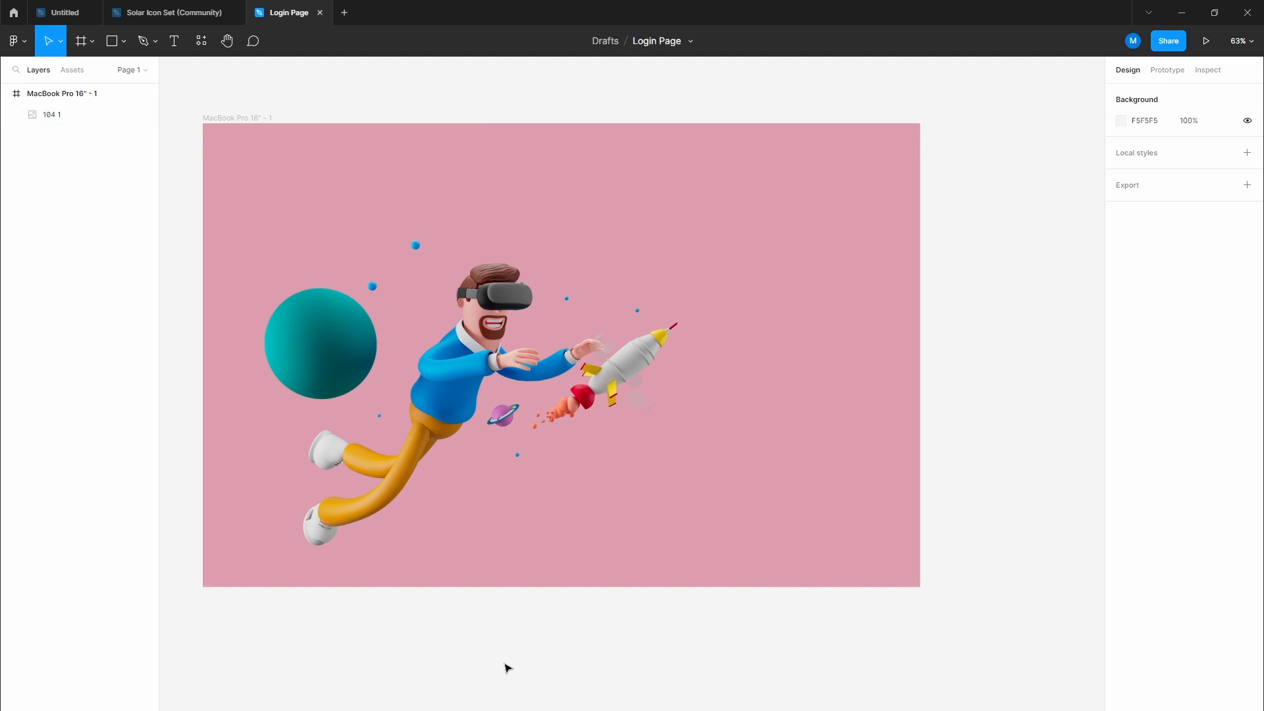
Step: Add a text layer reading "LOGO" on the canvas above the frame
drag(489, 462, 523, 476)
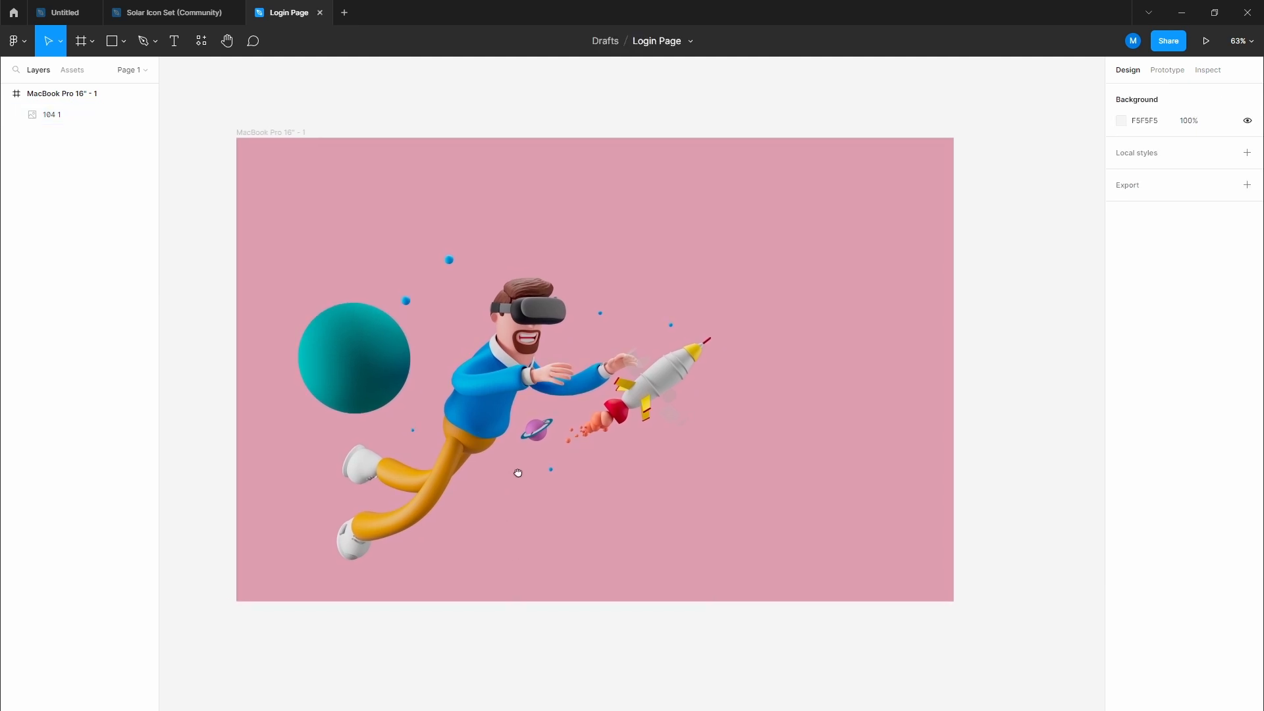
key(t)
click(354, 136)
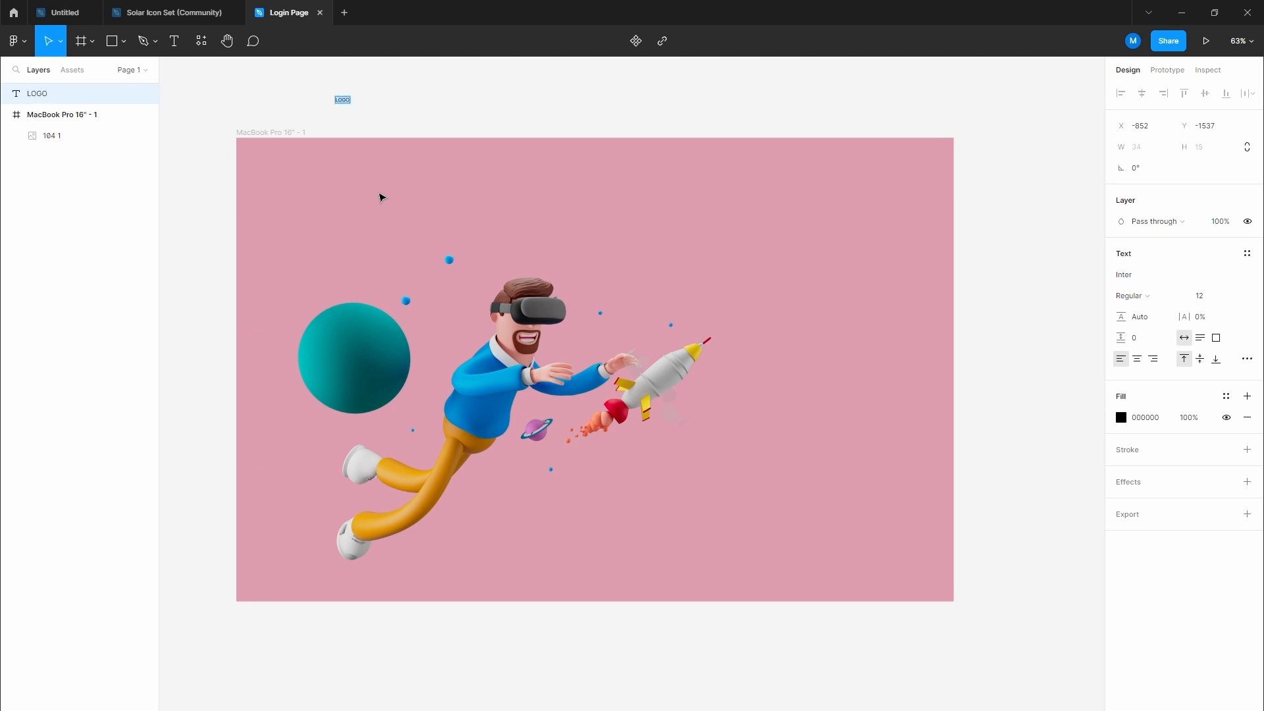
Step: Format the LOGO text as Roboto SemiBold at size 40
click(1155, 275)
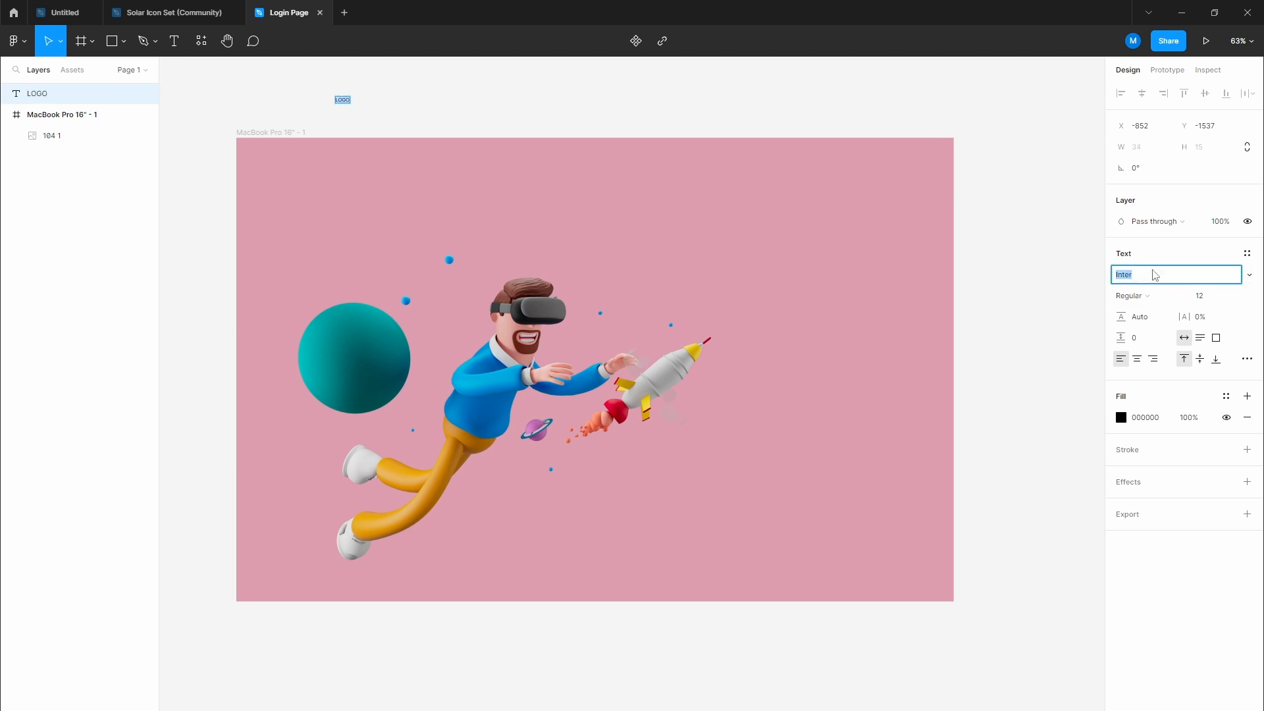
text(Roboto)
key(Return)
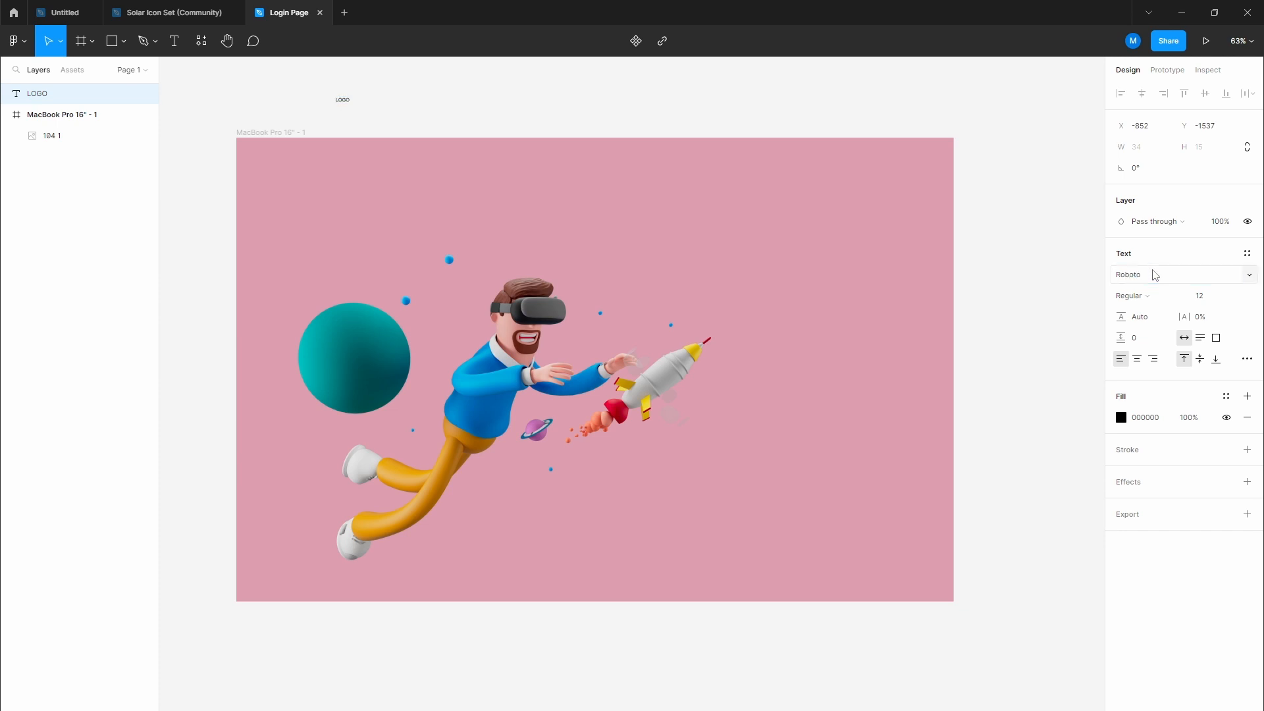
click(1152, 293)
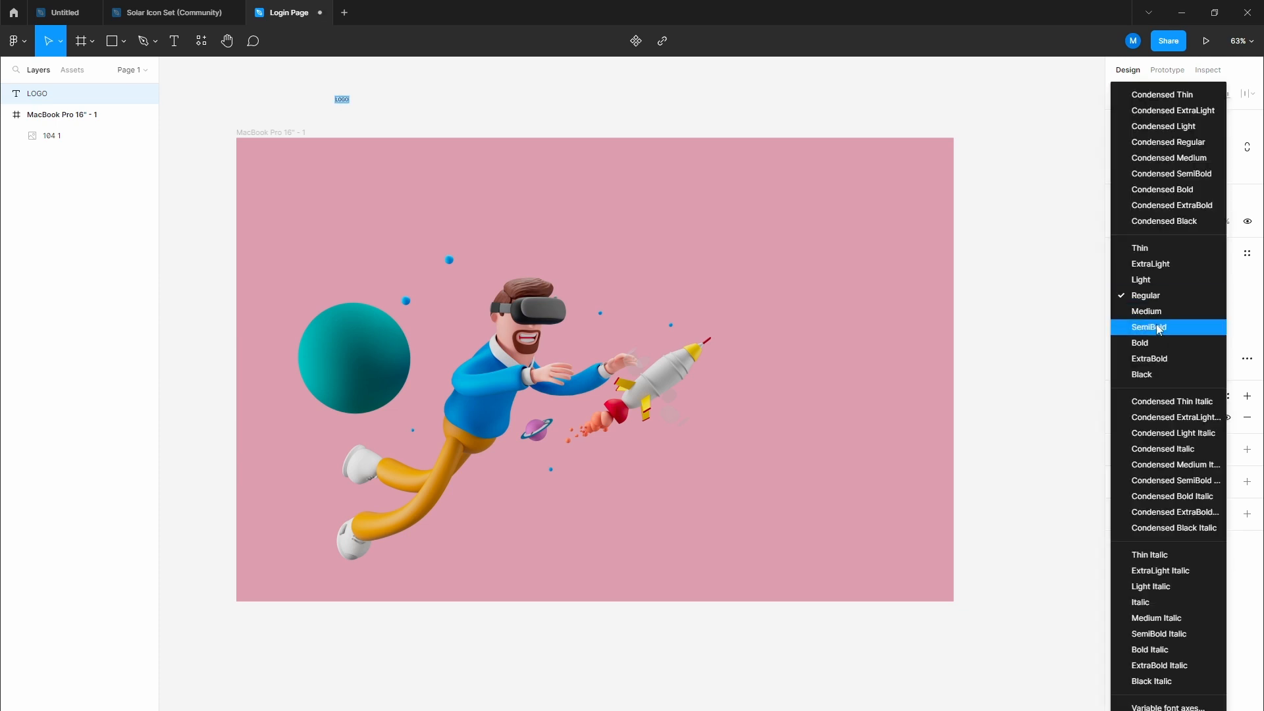
click(1159, 329)
click(1205, 303)
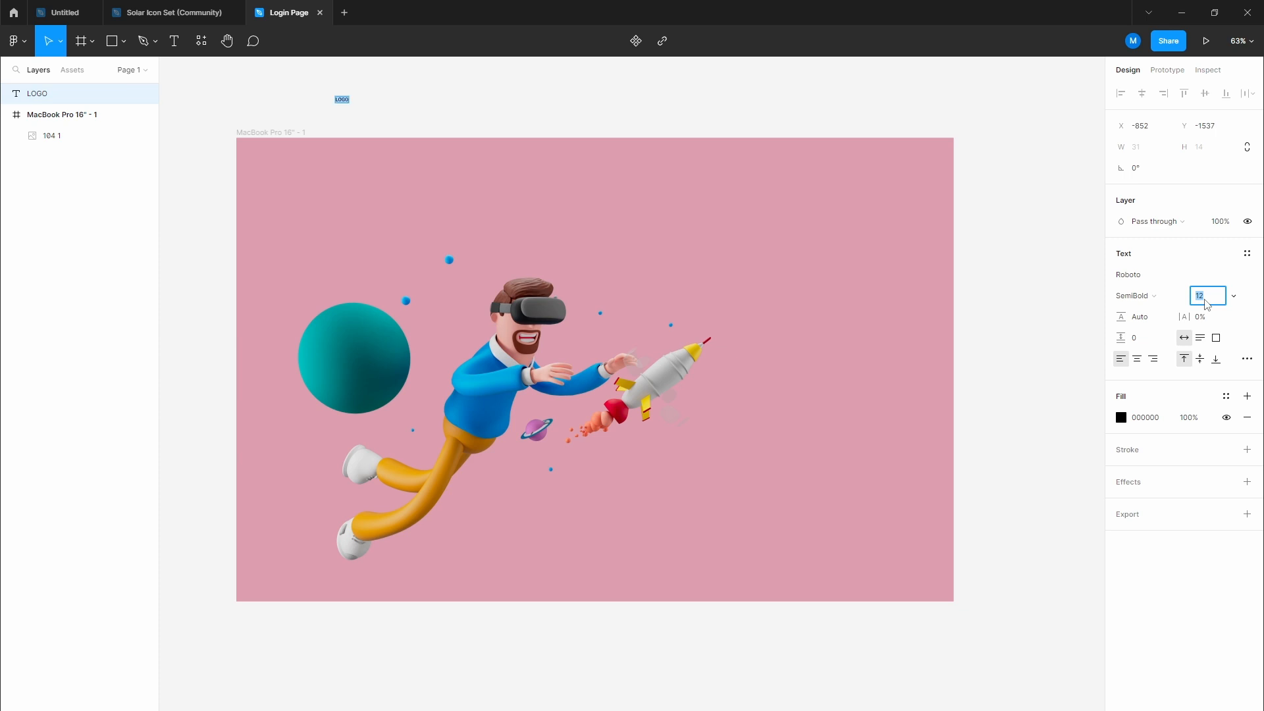
text(40)
key(Return)
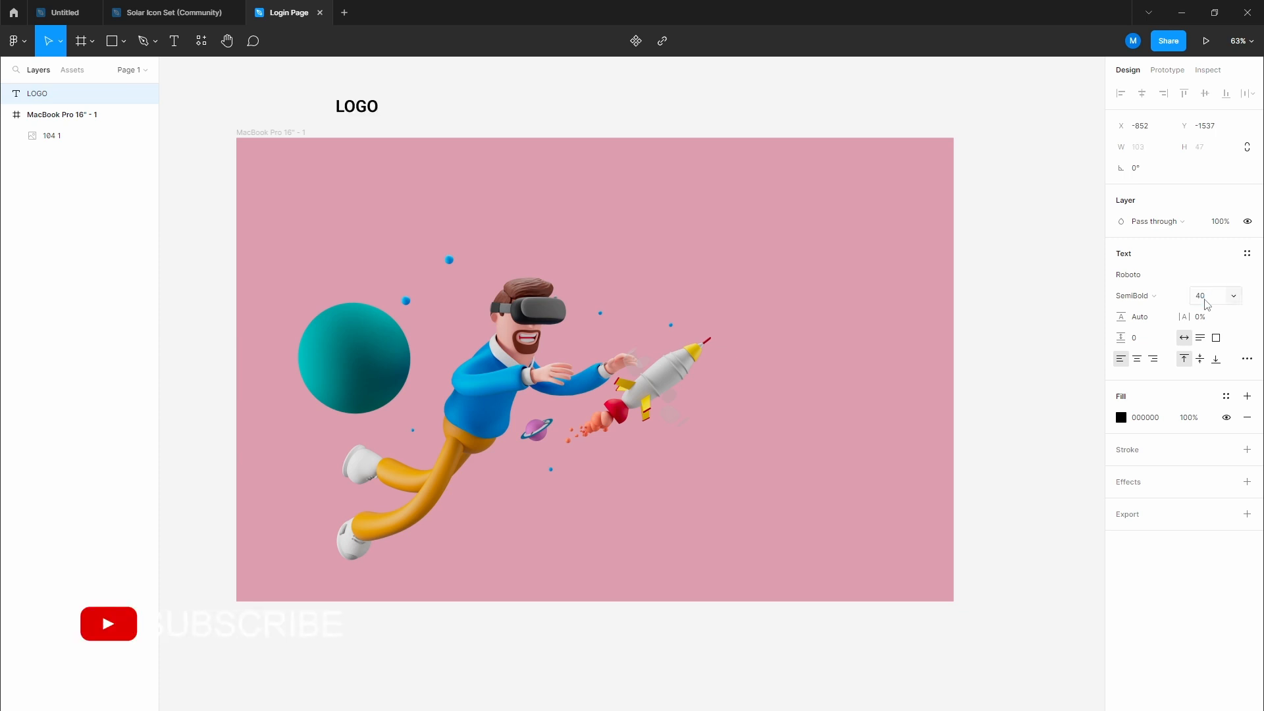
Step: Place the LOGO text in the frame's upper-left corner at about X 47, Y 34 and colour it white, FFFFFF
drag(361, 114, 282, 169)
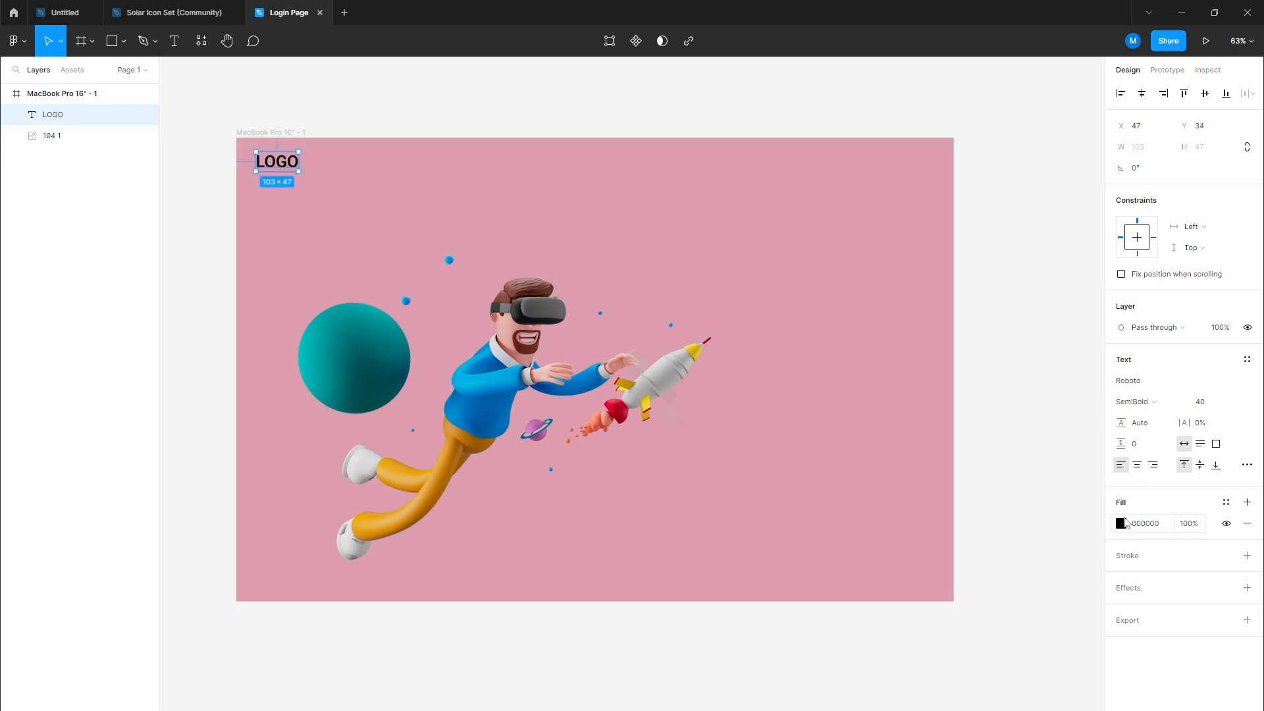
key(i)
click(1095, 490)
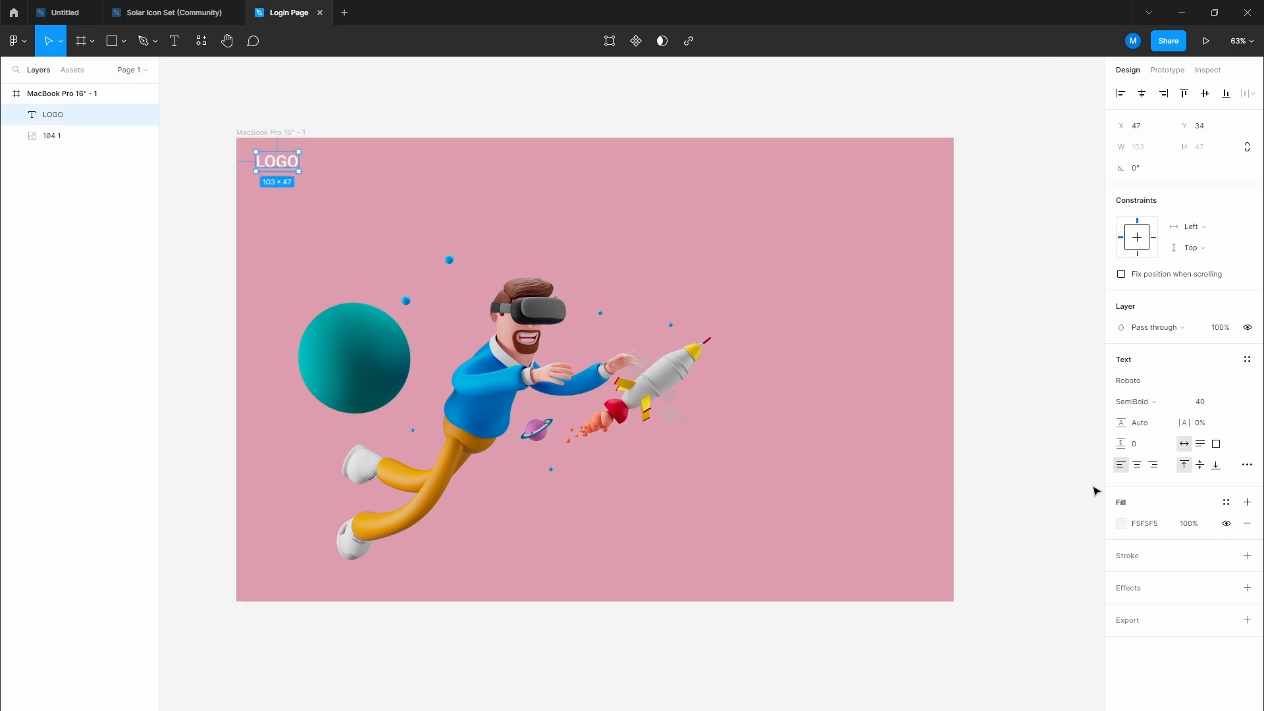
click(1128, 524)
drag(1024, 525, 935, 400)
click(443, 99)
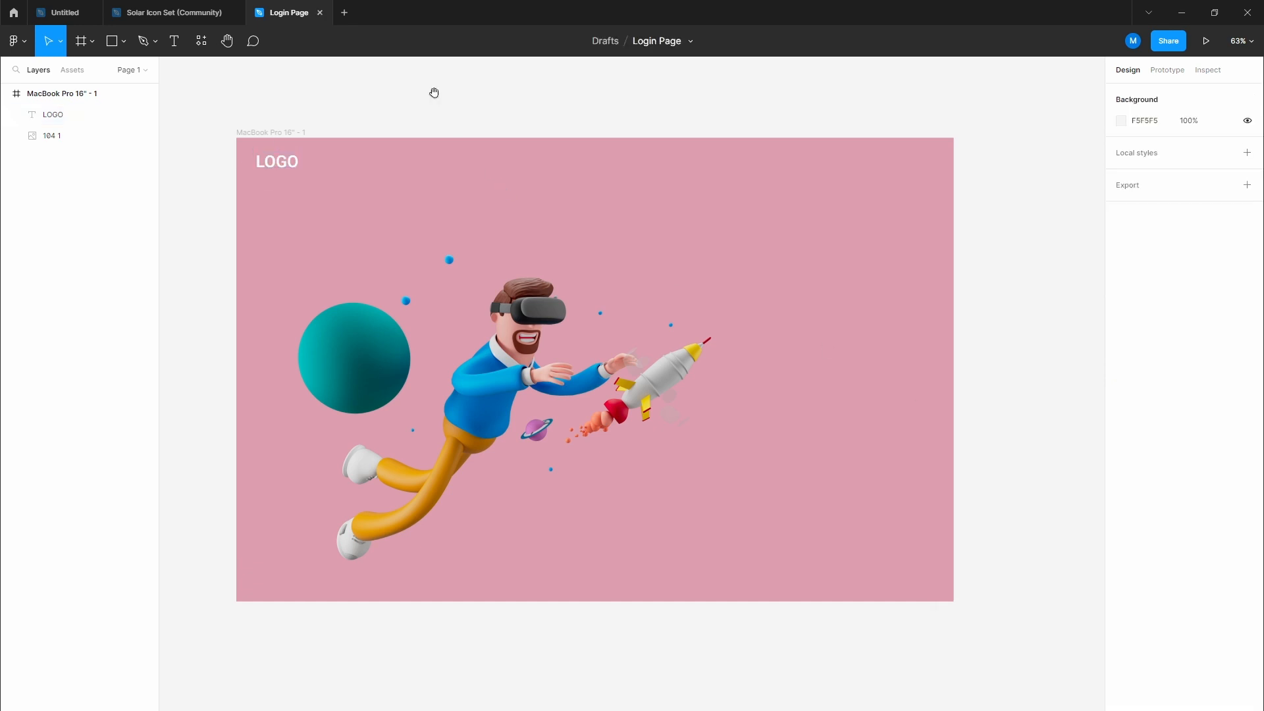
Step: Nudge the LOGO text to about X 52, Y 40 inside the frame
scroll(434, 93, left, 1)
drag(301, 168, 304, 171)
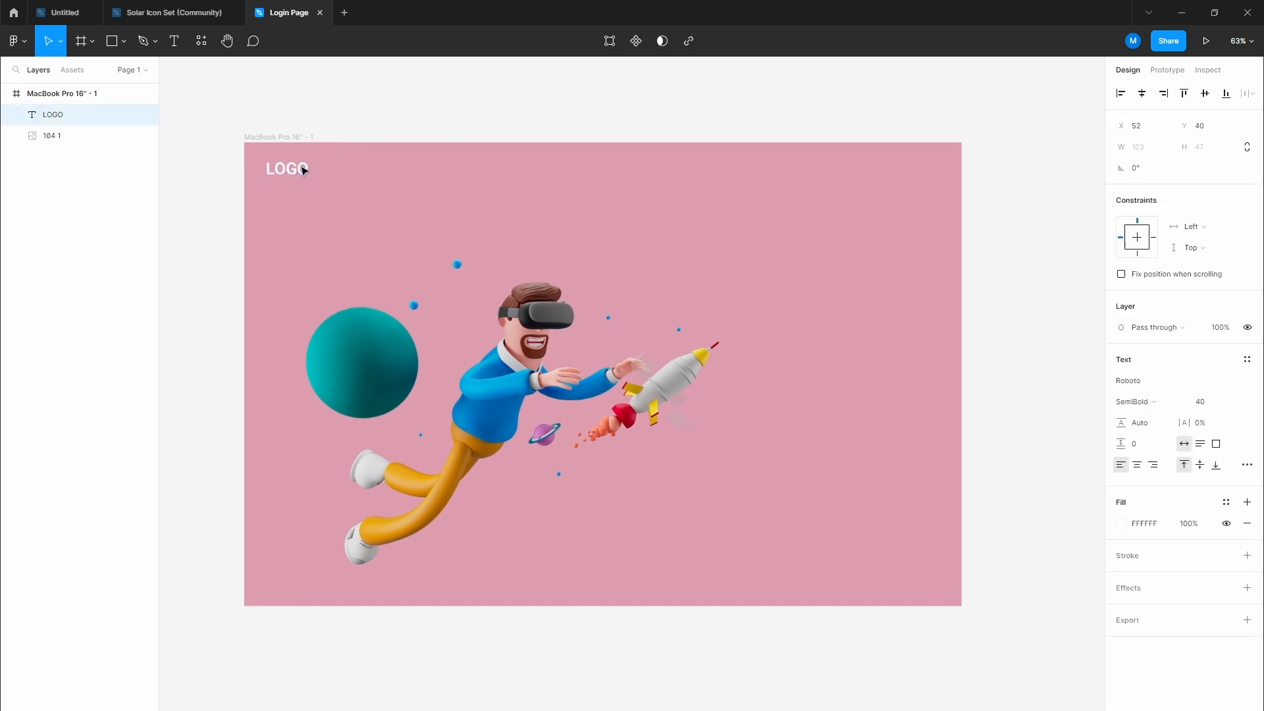
click(362, 116)
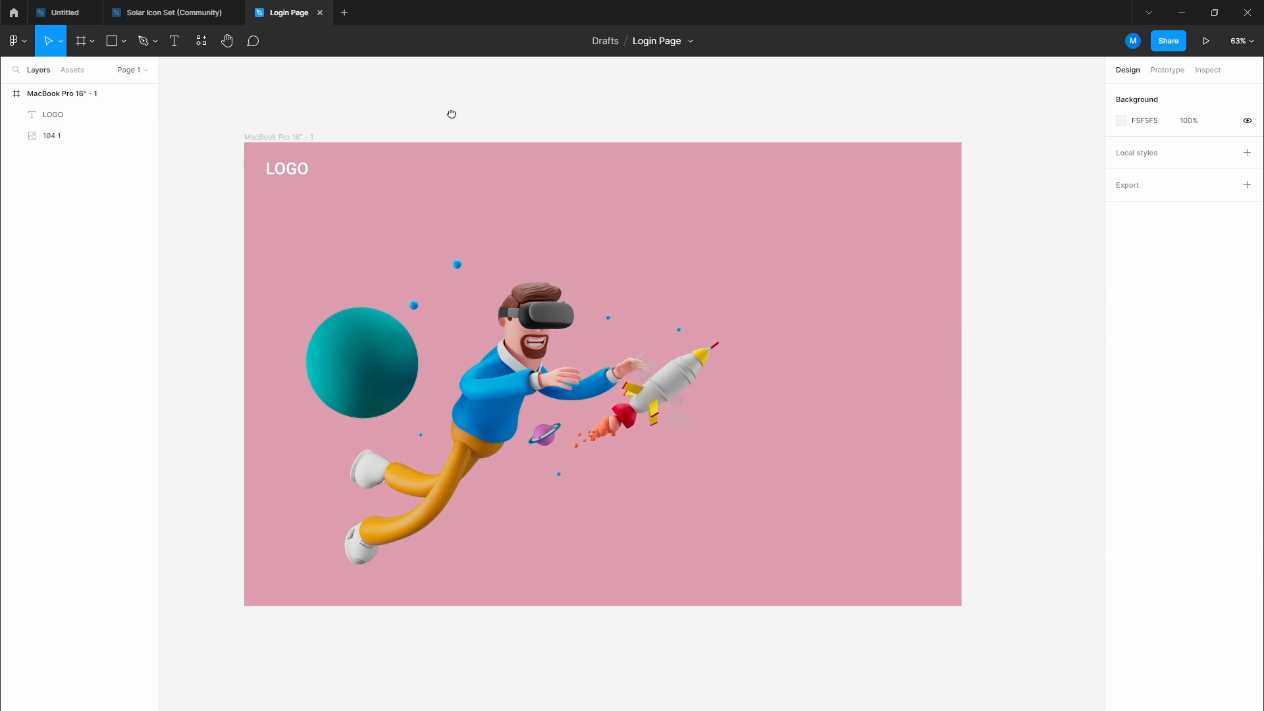
Step: Change the frame's background fill to the darker pink B76E81
drag(452, 116, 428, 108)
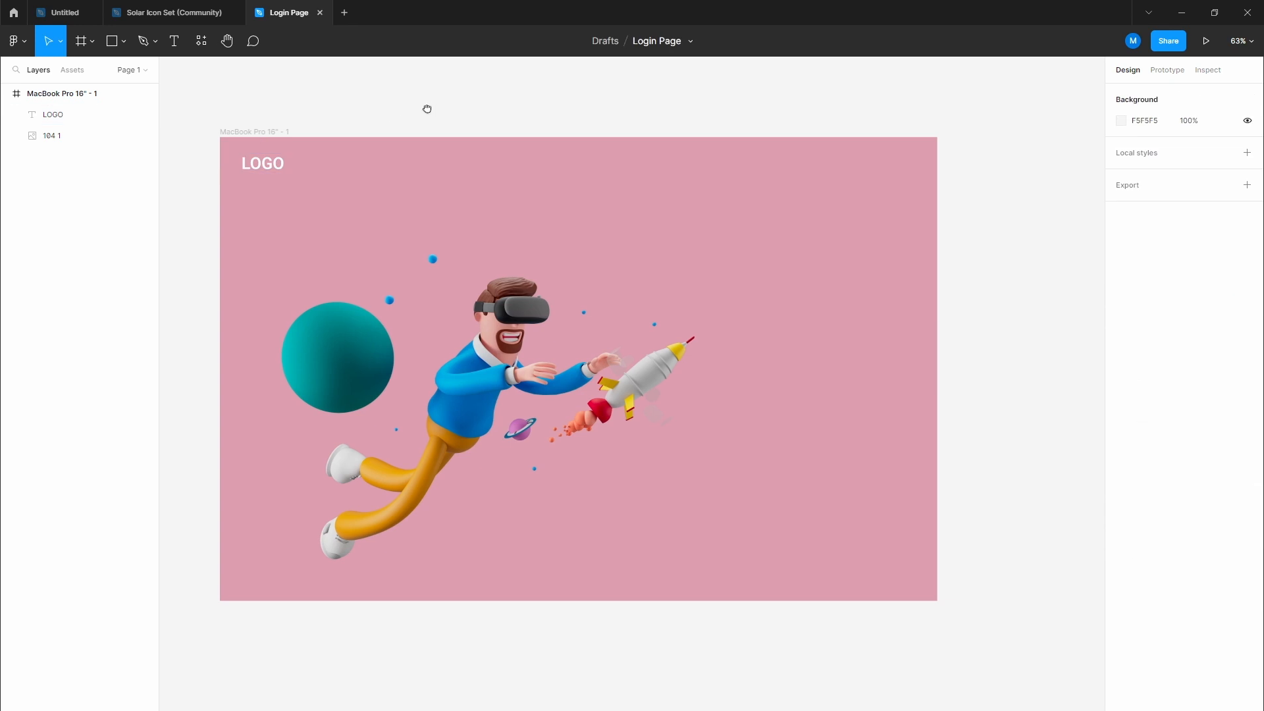
click(268, 133)
click(1122, 491)
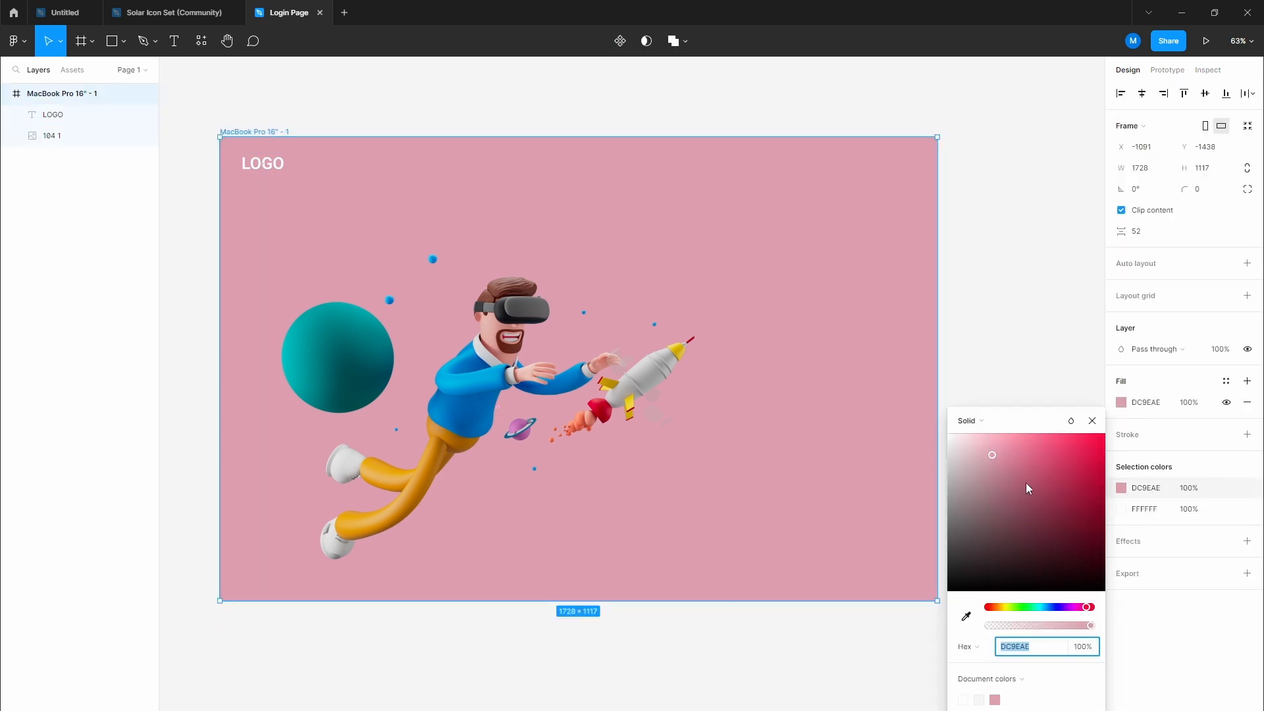
mouse_move(1004, 462)
mouse_down()
mouse_move(1023, 483)
mouse_move(1010, 483)
mouse_up()
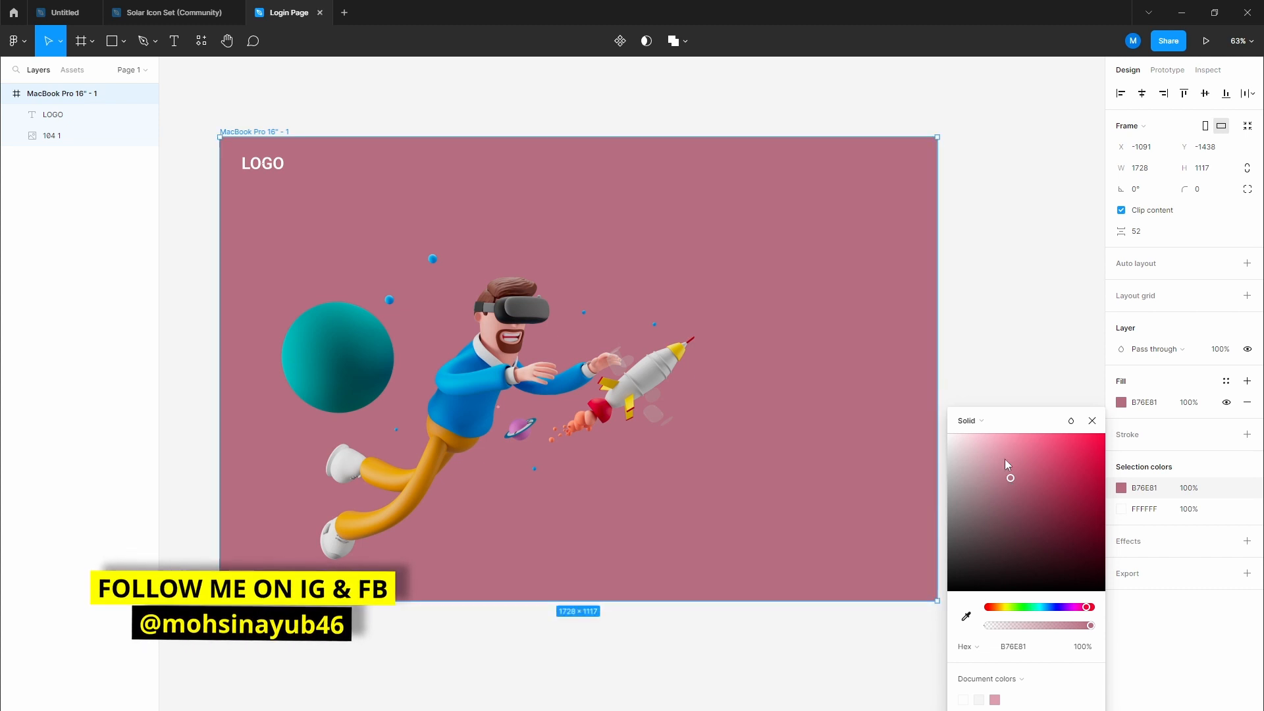
Step: Turn the frame's background fill into a linear gradient from B76E81 to CF355D, with the end stop at 100% opacity
click(980, 422)
click(983, 435)
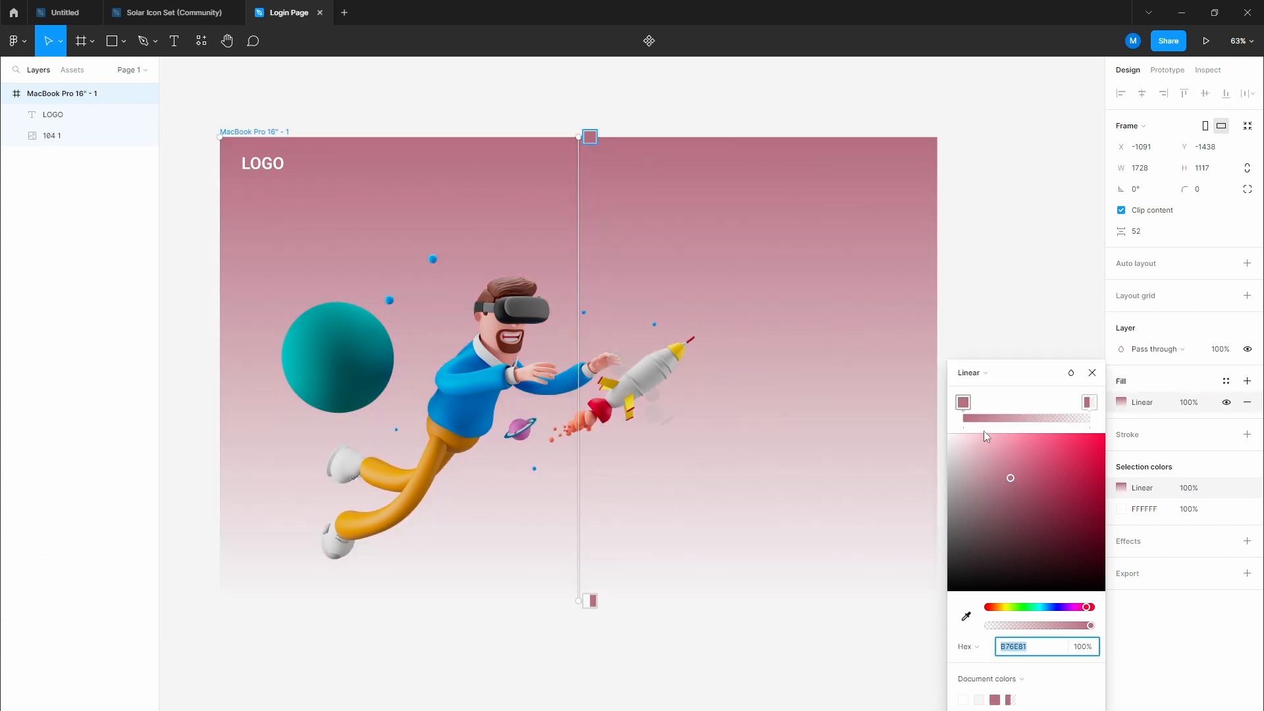
click(590, 601)
mouse_move(1041, 491)
mouse_down()
mouse_move(1038, 480)
mouse_move(1067, 470)
mouse_up()
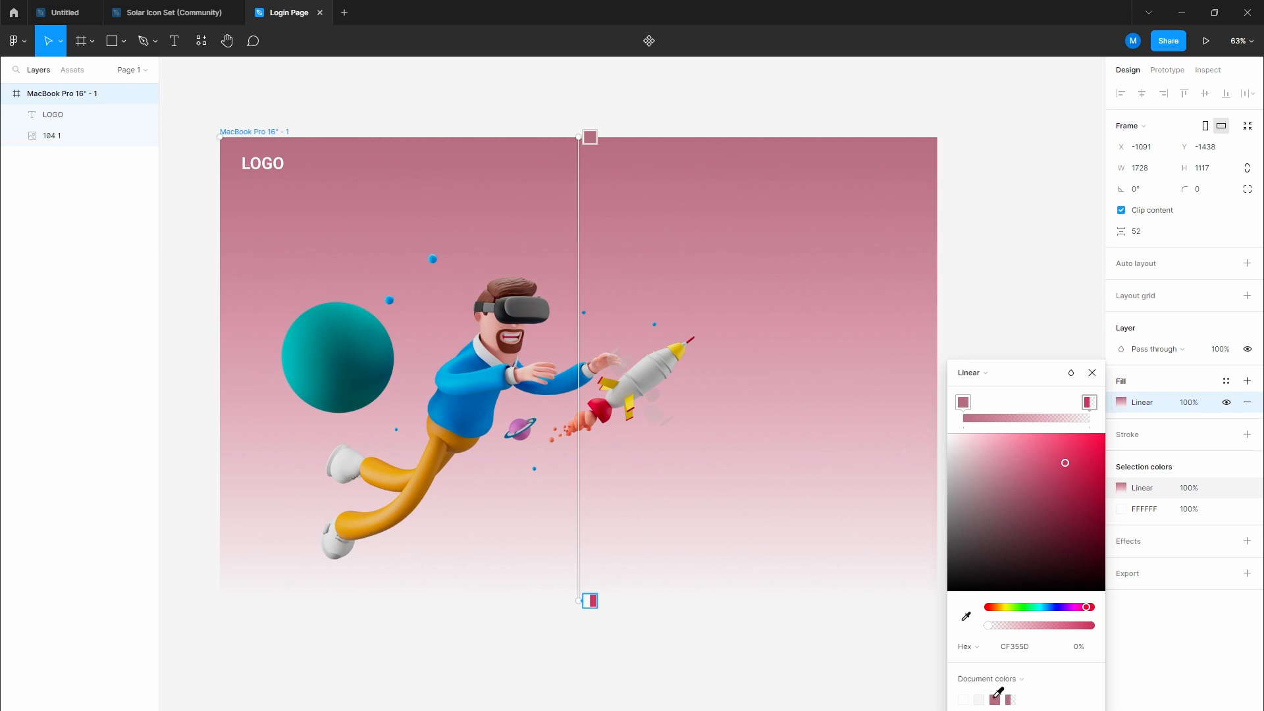
drag(994, 629, 1101, 622)
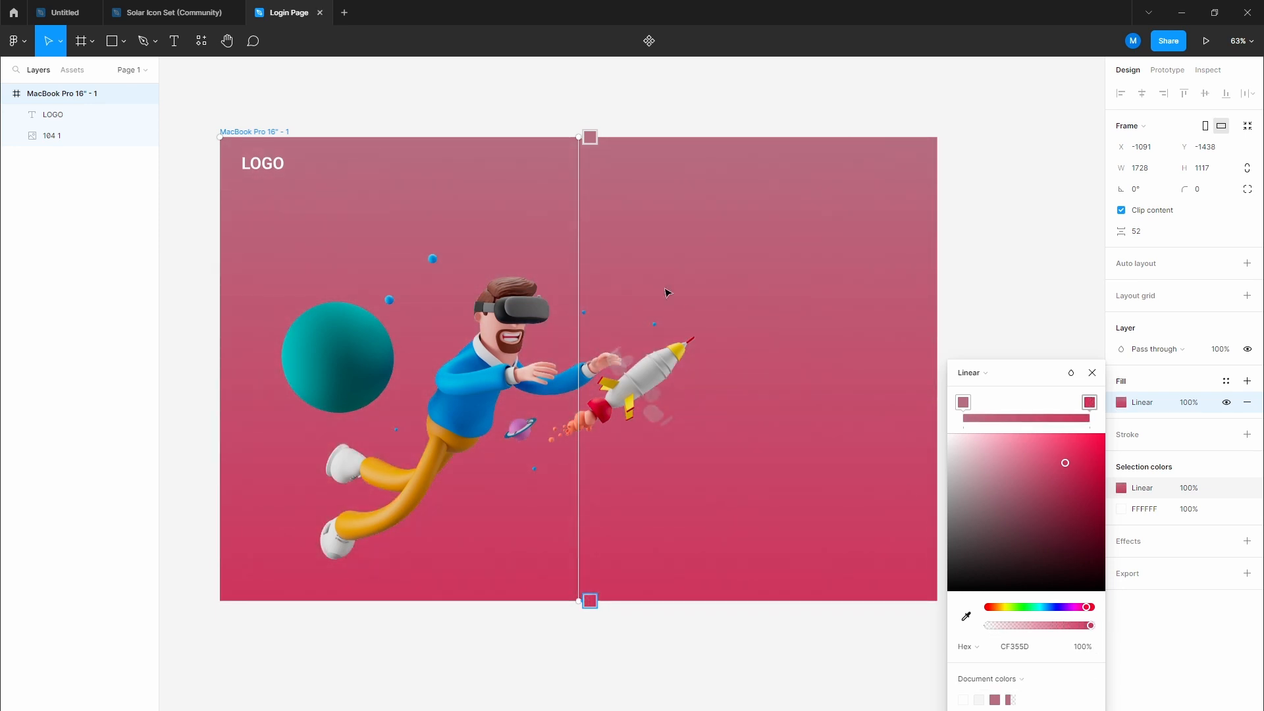
Step: Angle the background gradient diagonally, starting beyond the frame's upper-left side and ending at its lower edge right of centre
drag(575, 140, 279, 285)
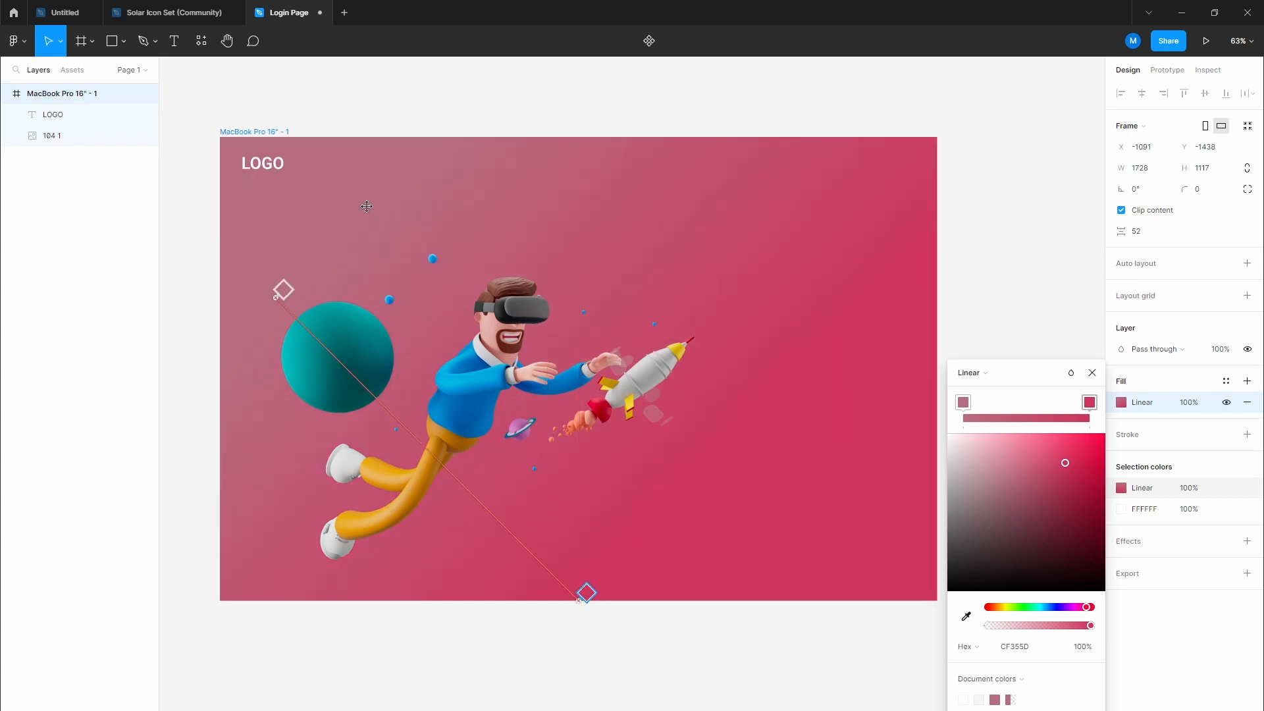
drag(360, 207, 207, 110)
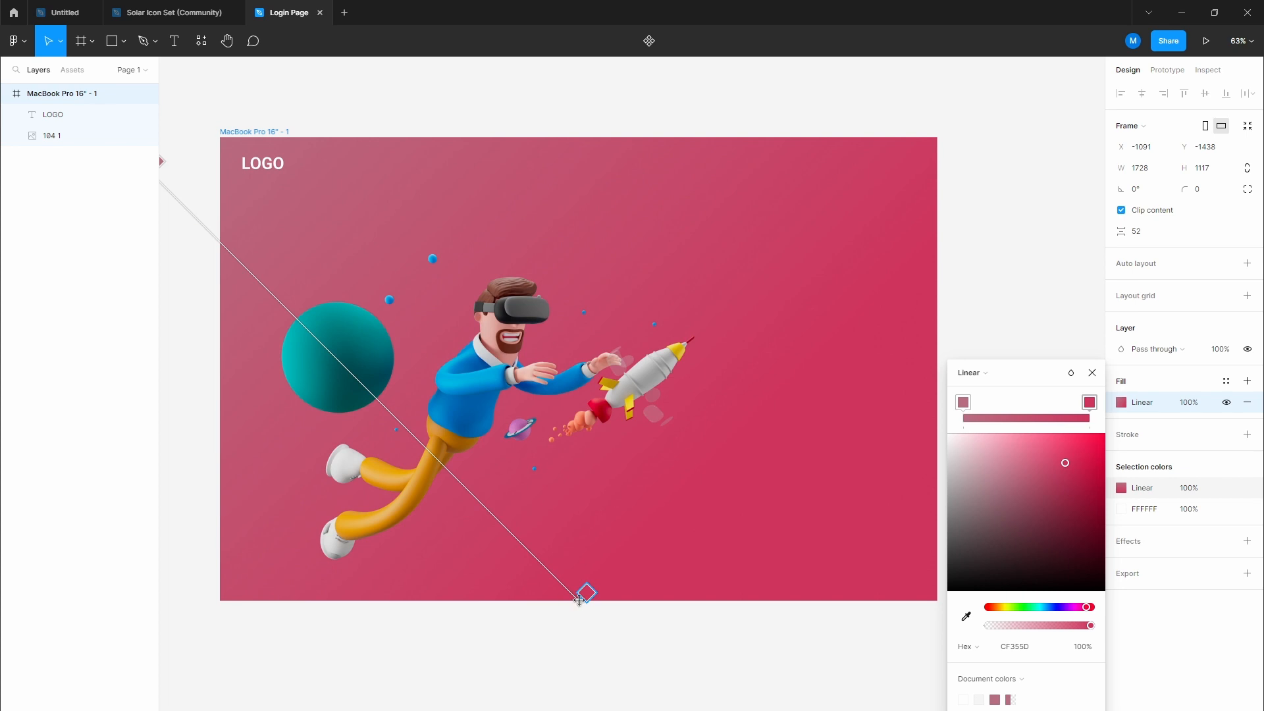
drag(585, 595, 710, 594)
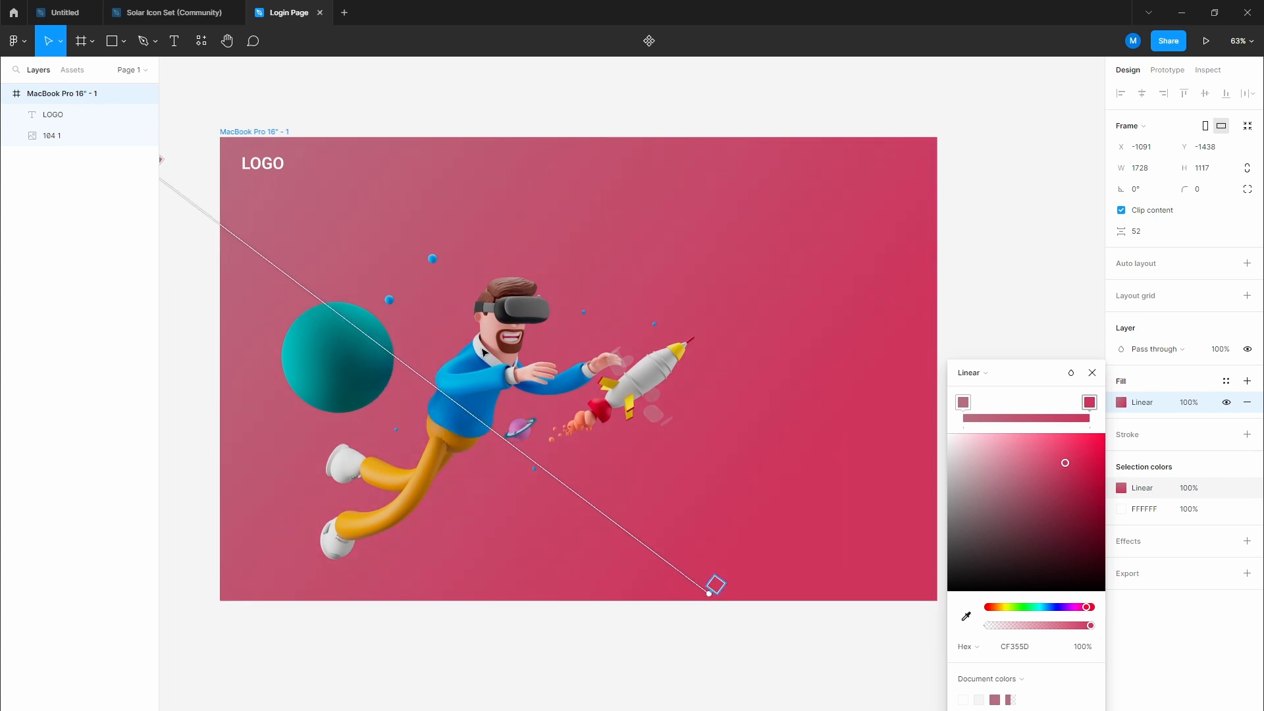
click(1092, 373)
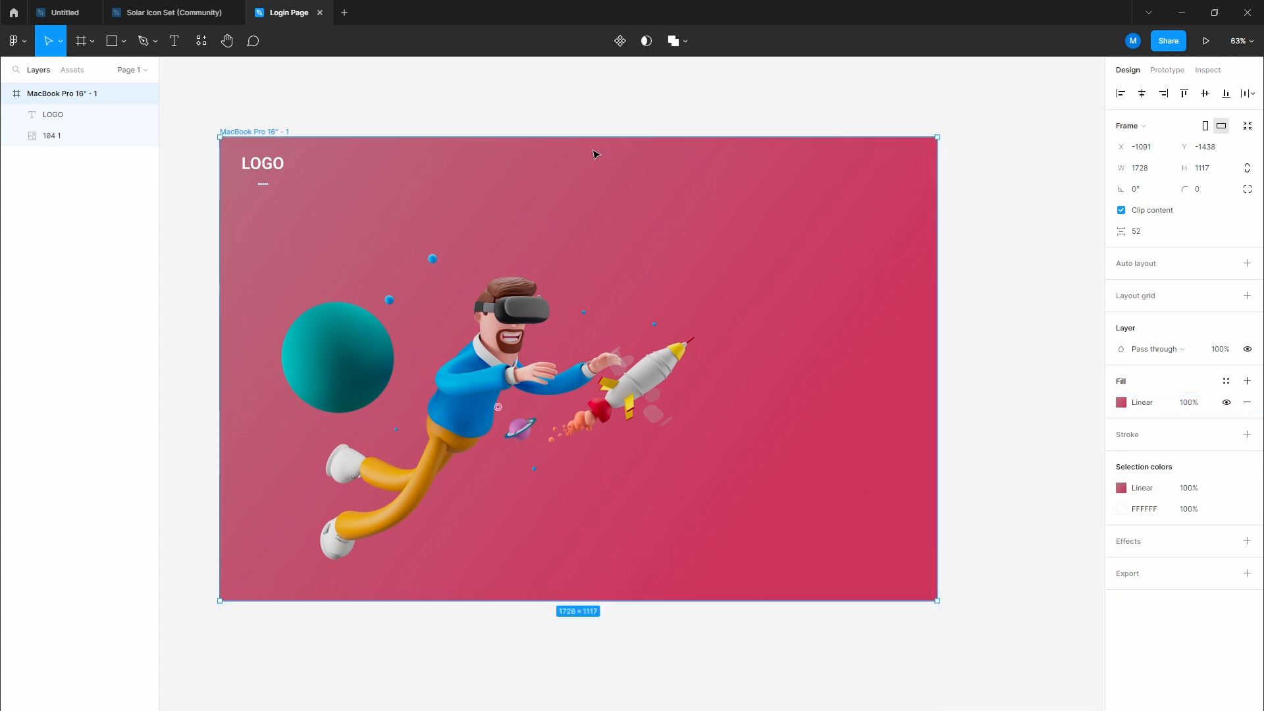
Step: Shift the 3D illustration slightly left within the frame to about X 1326, Y 139
click(596, 135)
click(506, 369)
drag(506, 370, 500, 370)
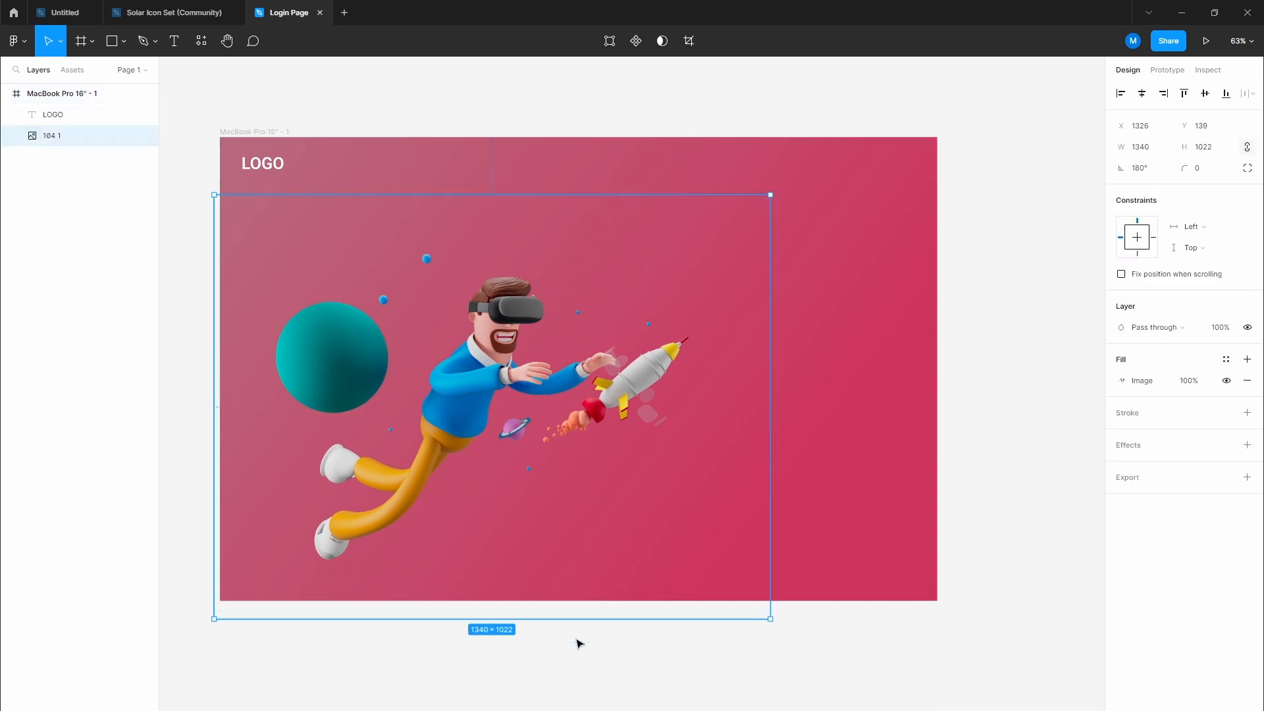
click(578, 644)
drag(595, 656, 579, 655)
Step: Draw a login card rectangle about 562 × 866 on the frame's right side at about X 1070, Y 125
click(124, 41)
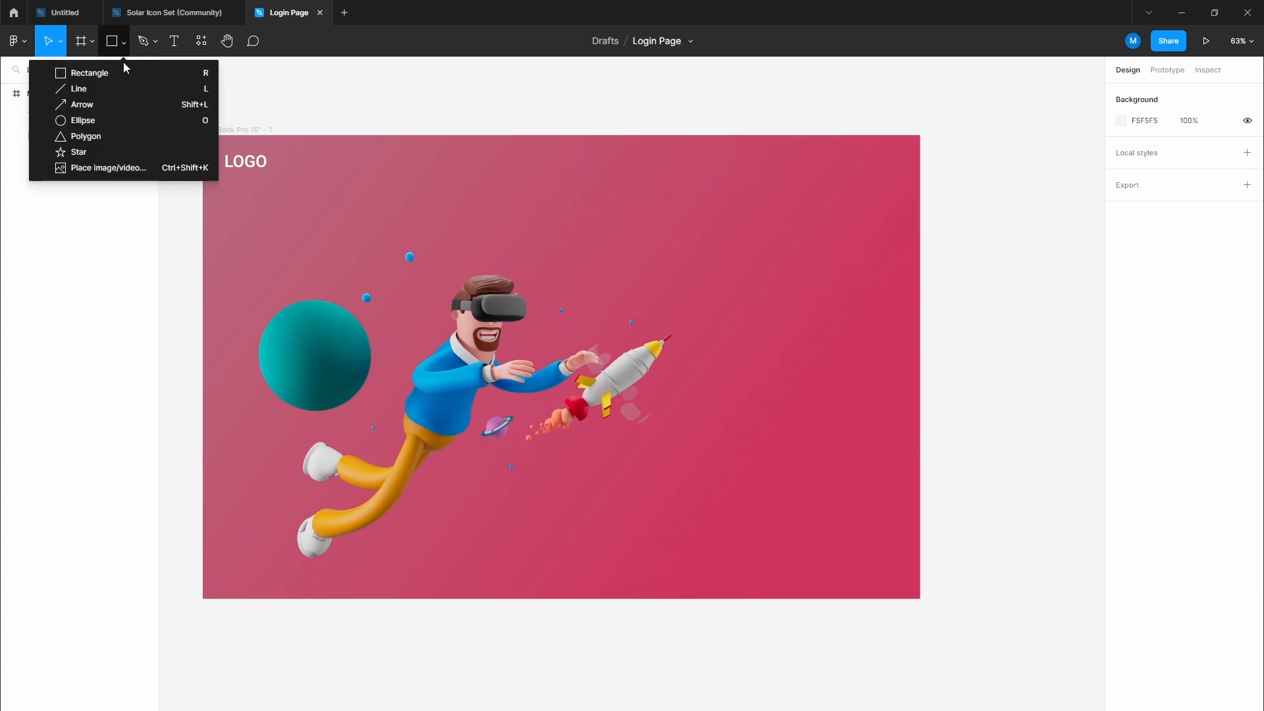
click(86, 70)
drag(647, 191, 880, 549)
drag(811, 363, 813, 363)
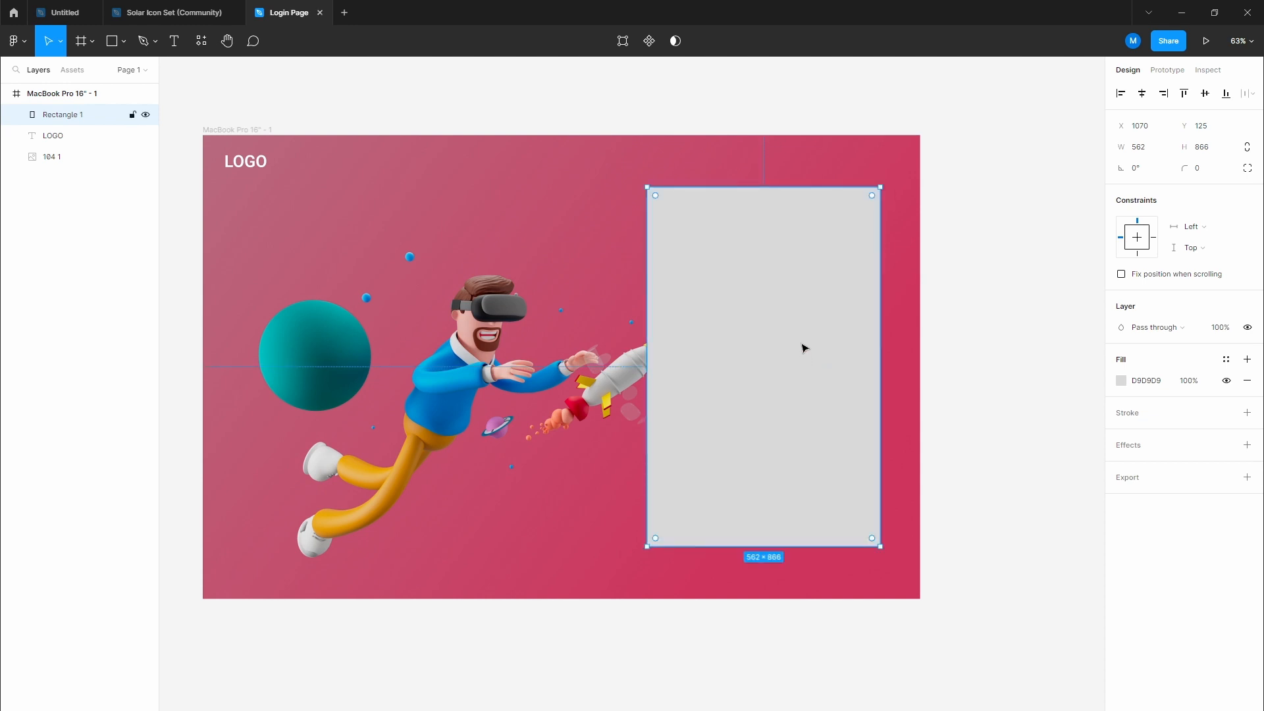
Step: Round the login card rectangle's corners to a radius of 20
drag(872, 204, 868, 208)
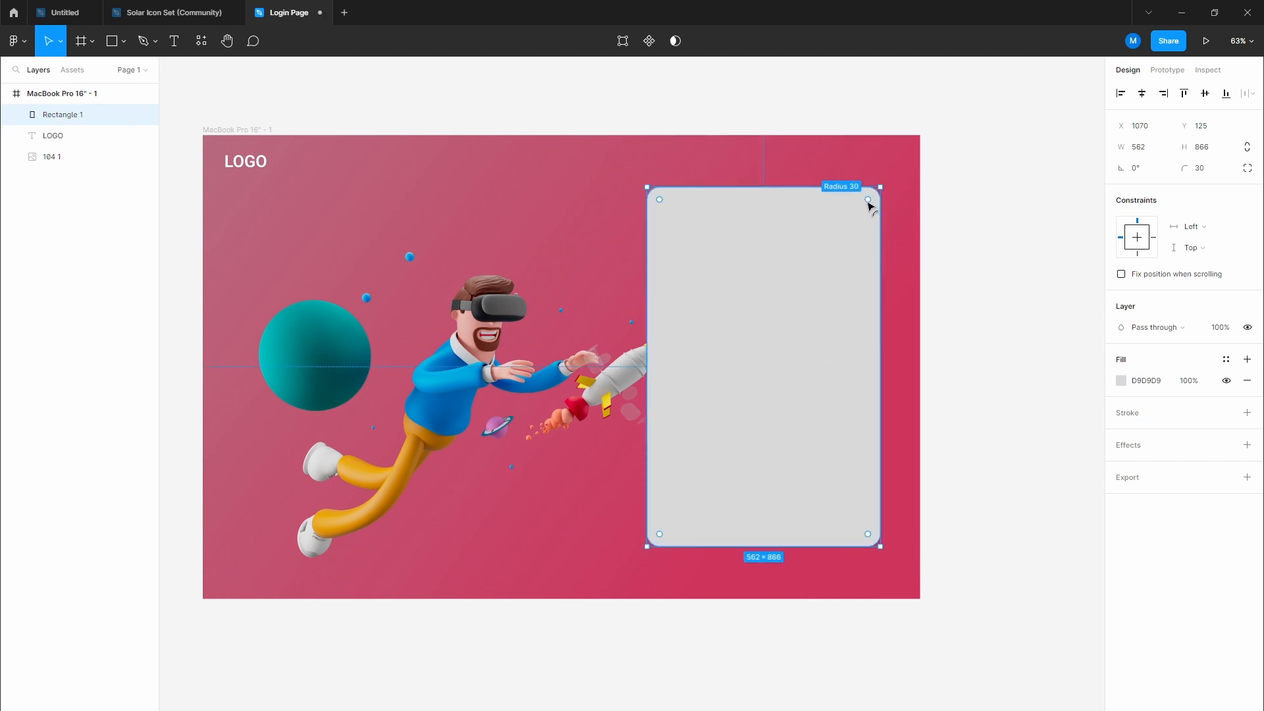
click(1203, 170)
text(20)
key(Return)
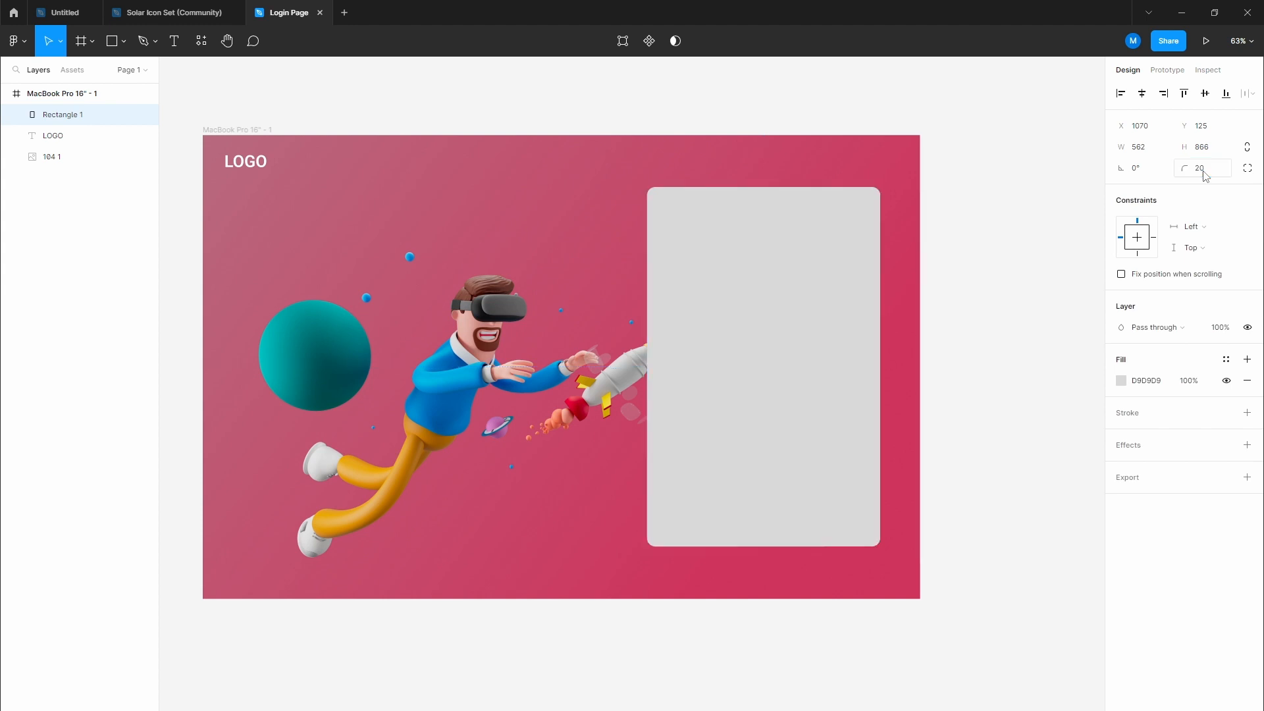
click(1070, 332)
drag(1057, 321, 1031, 321)
Step: Fill the login card rectangle with white, FFFFFF, sampled from the LOGO text
click(759, 305)
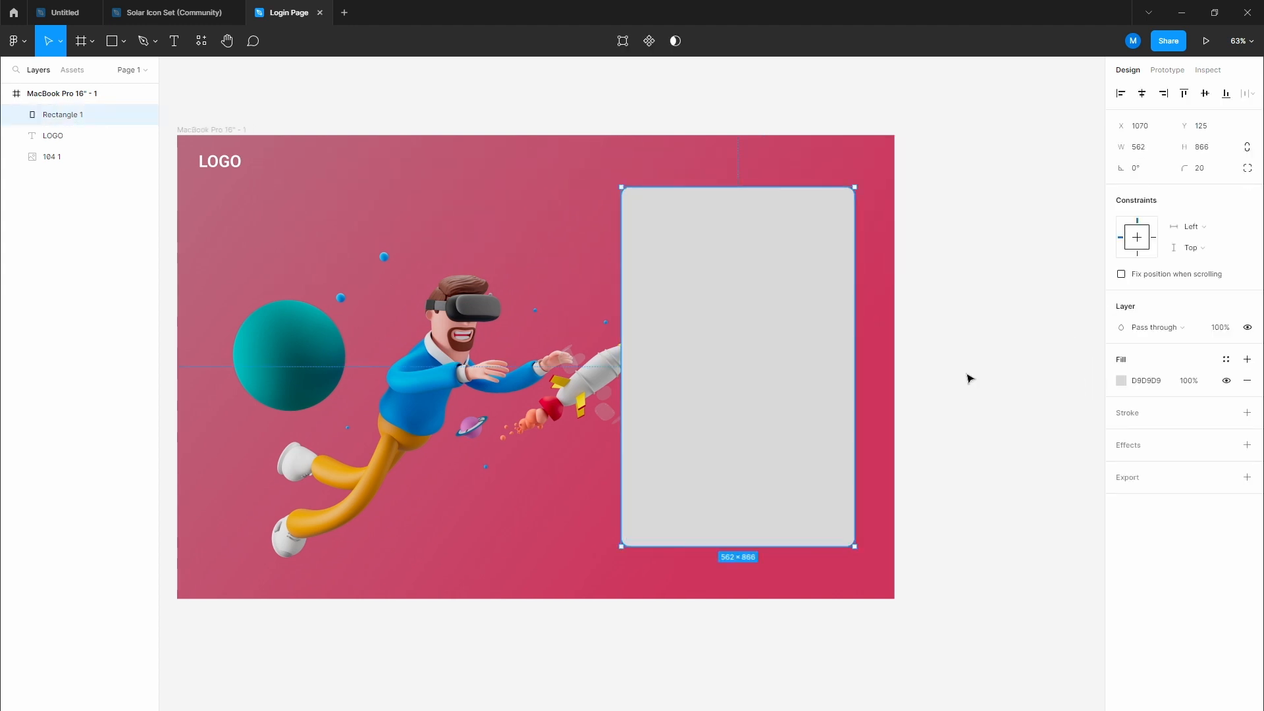
key(i)
scroll(214, 168, up, 5)
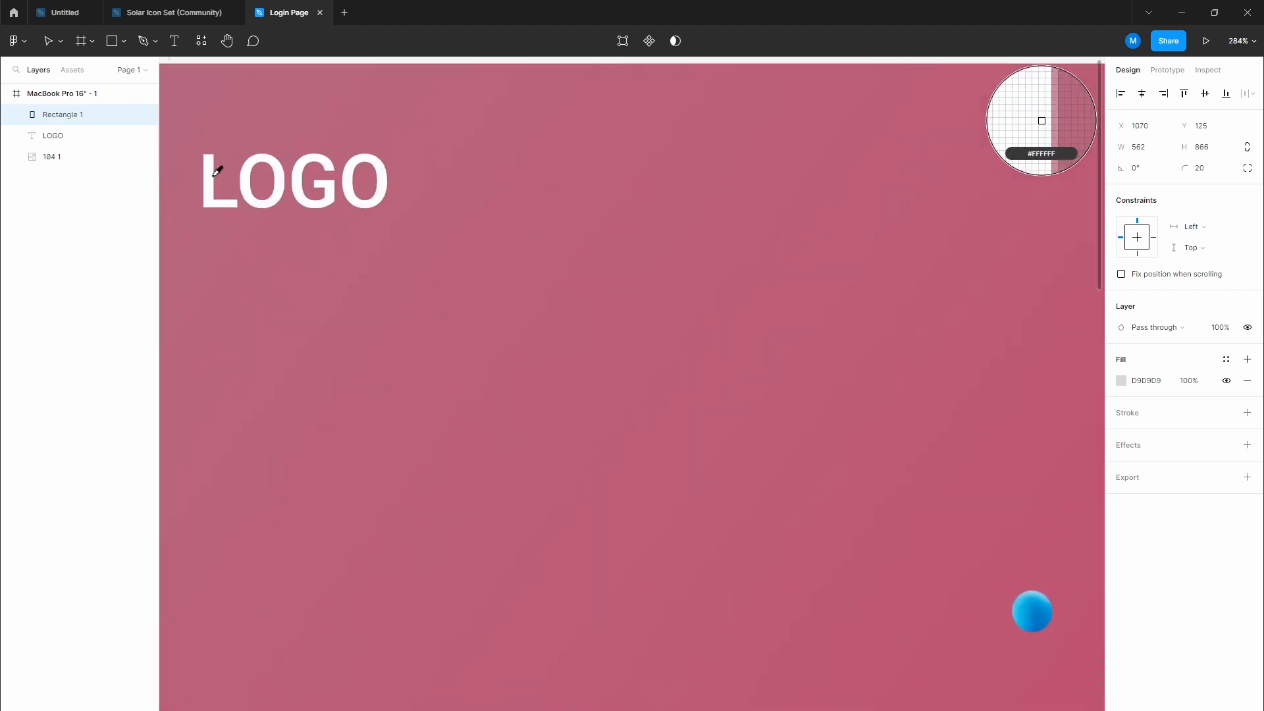
click(217, 171)
scroll(474, 350, down, 8)
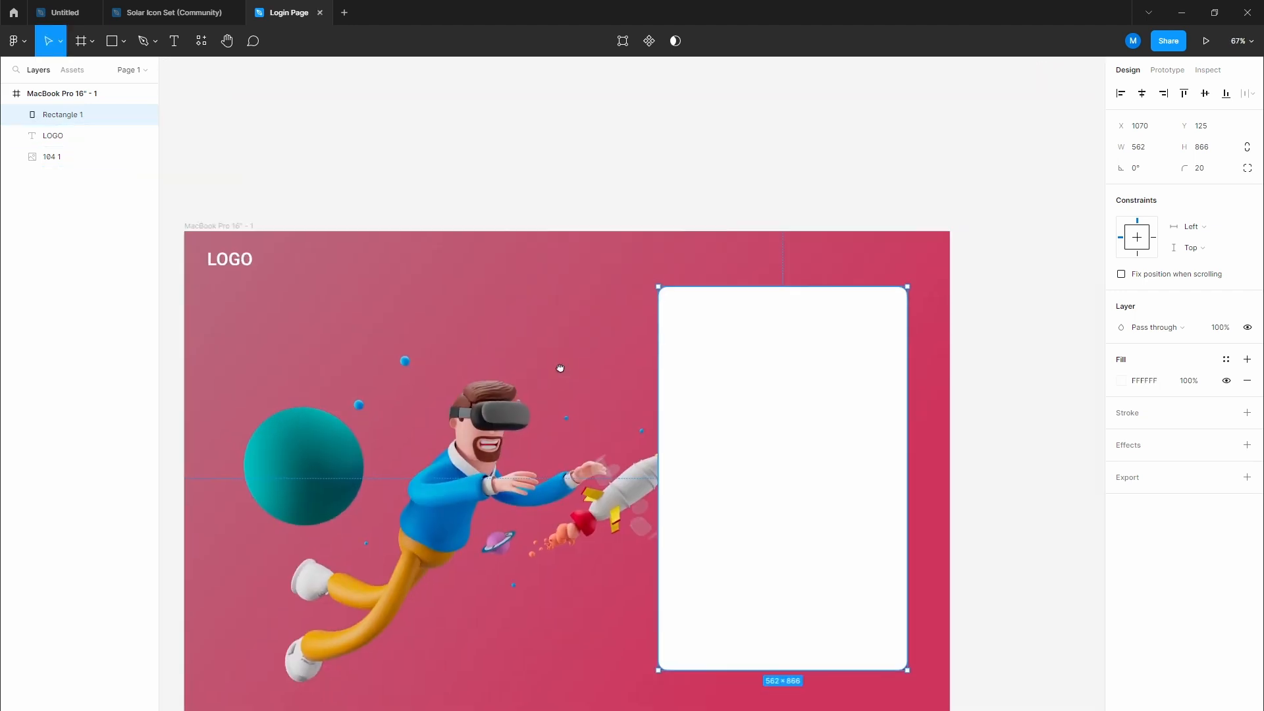
Step: Add a drop shadow effect to the white login card
click(670, 188)
click(748, 405)
click(1134, 447)
click(764, 266)
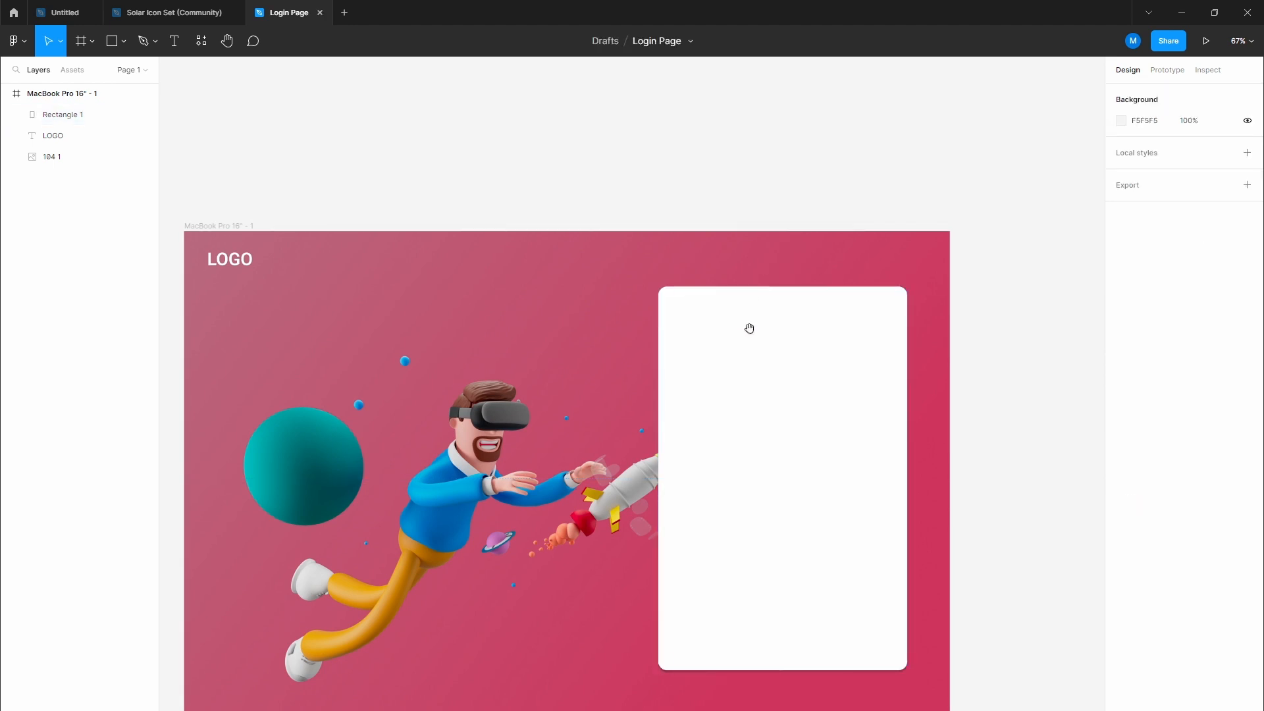
Step: Lower the opacity of the login card's black drop shadow colour to 15%
scroll(745, 322, up, 5)
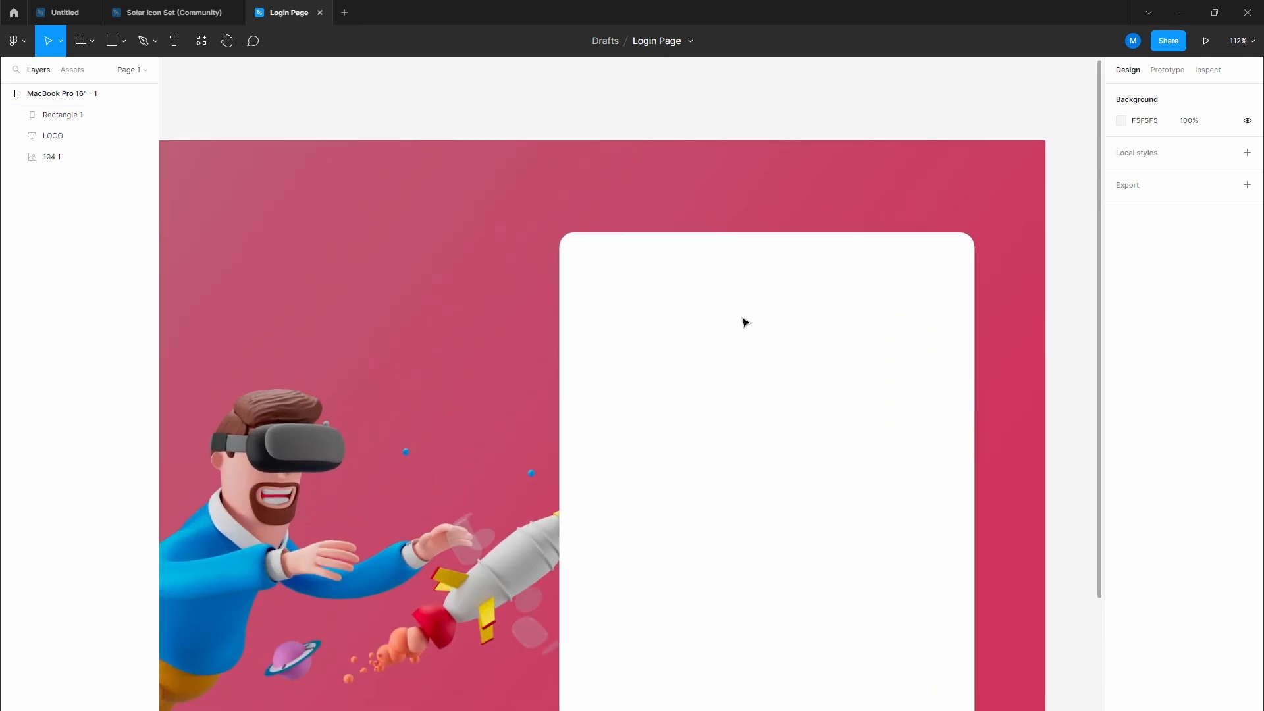
click(745, 321)
click(1121, 467)
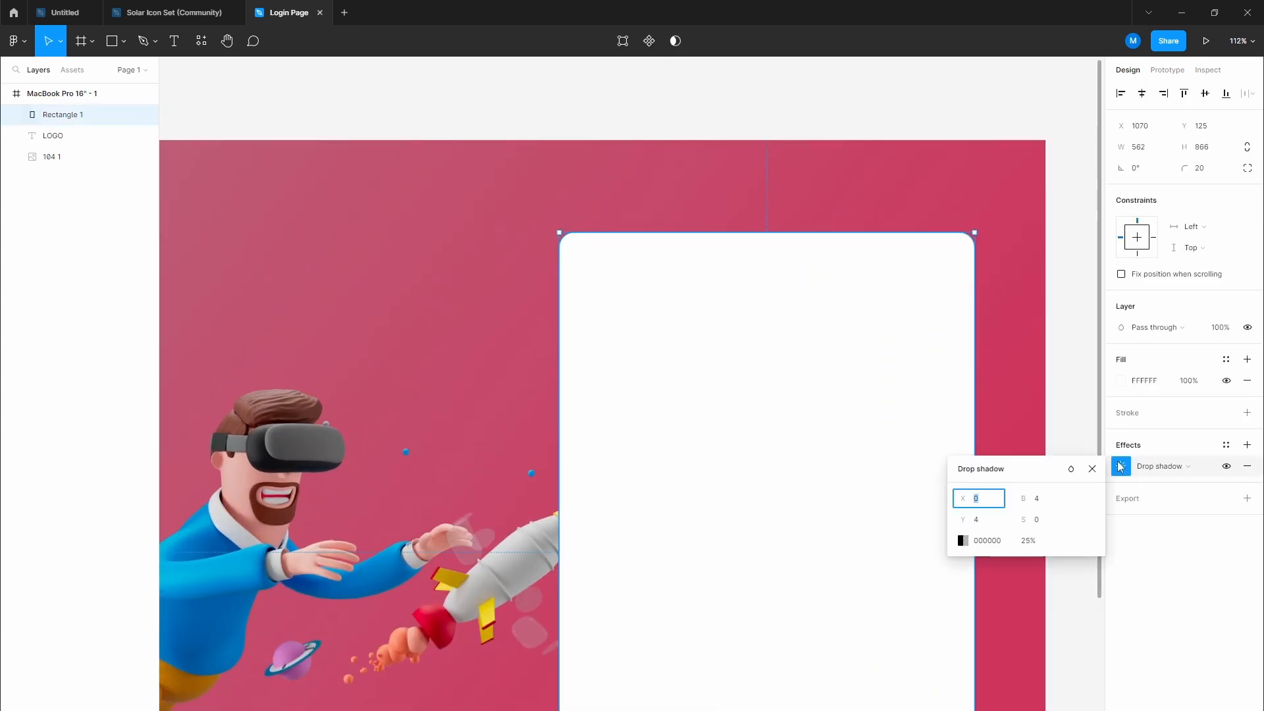
click(961, 541)
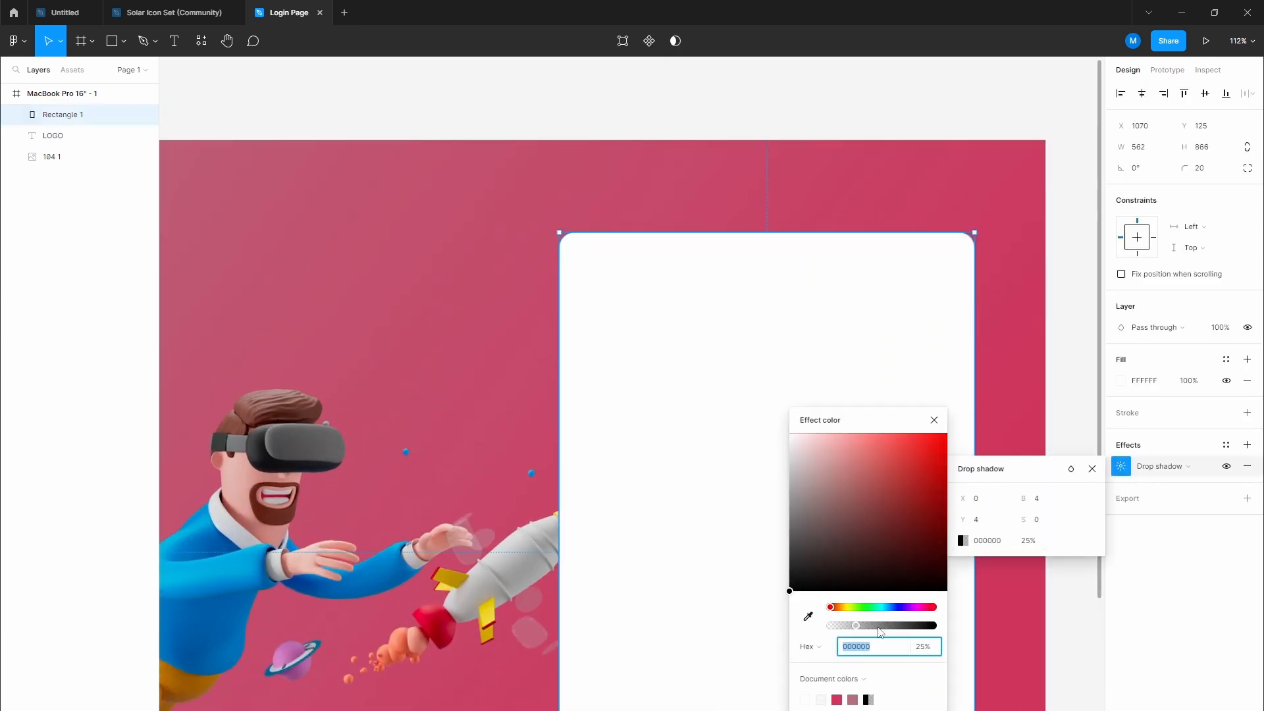
drag(859, 630, 848, 632)
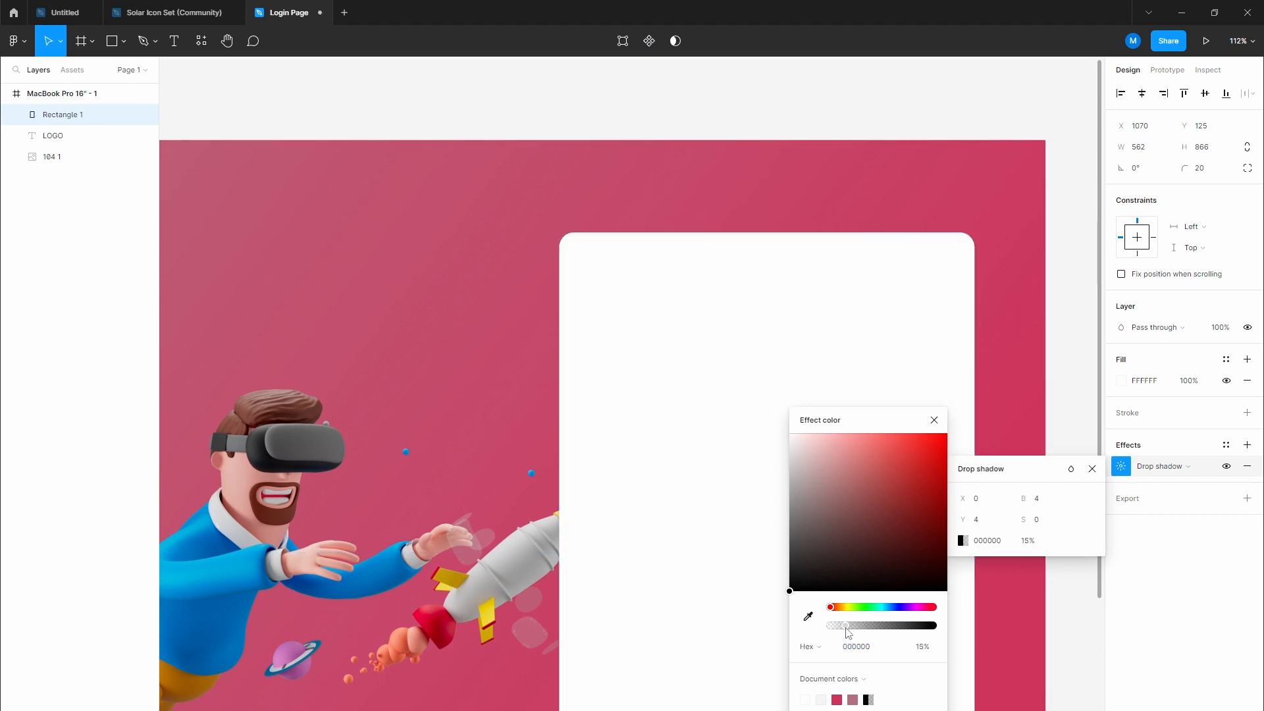
click(805, 103)
scroll(807, 105, down, 3)
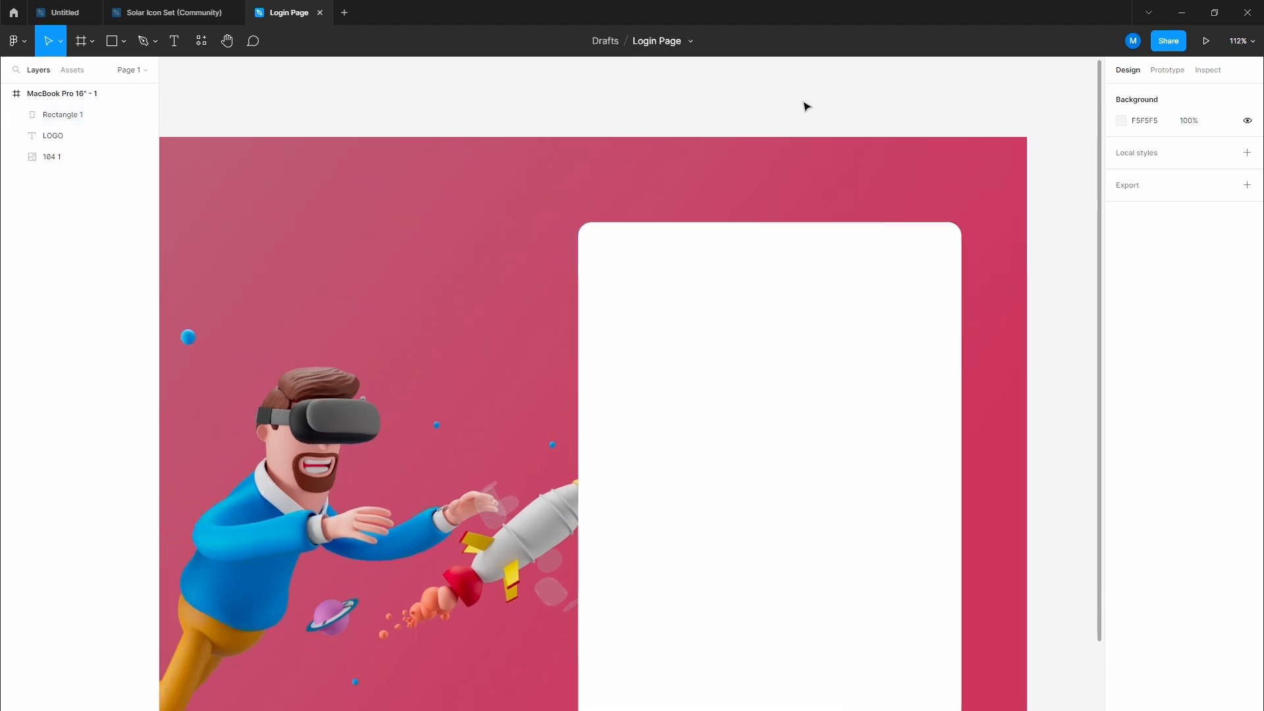
scroll(807, 106, down, 1)
drag(794, 101, 786, 103)
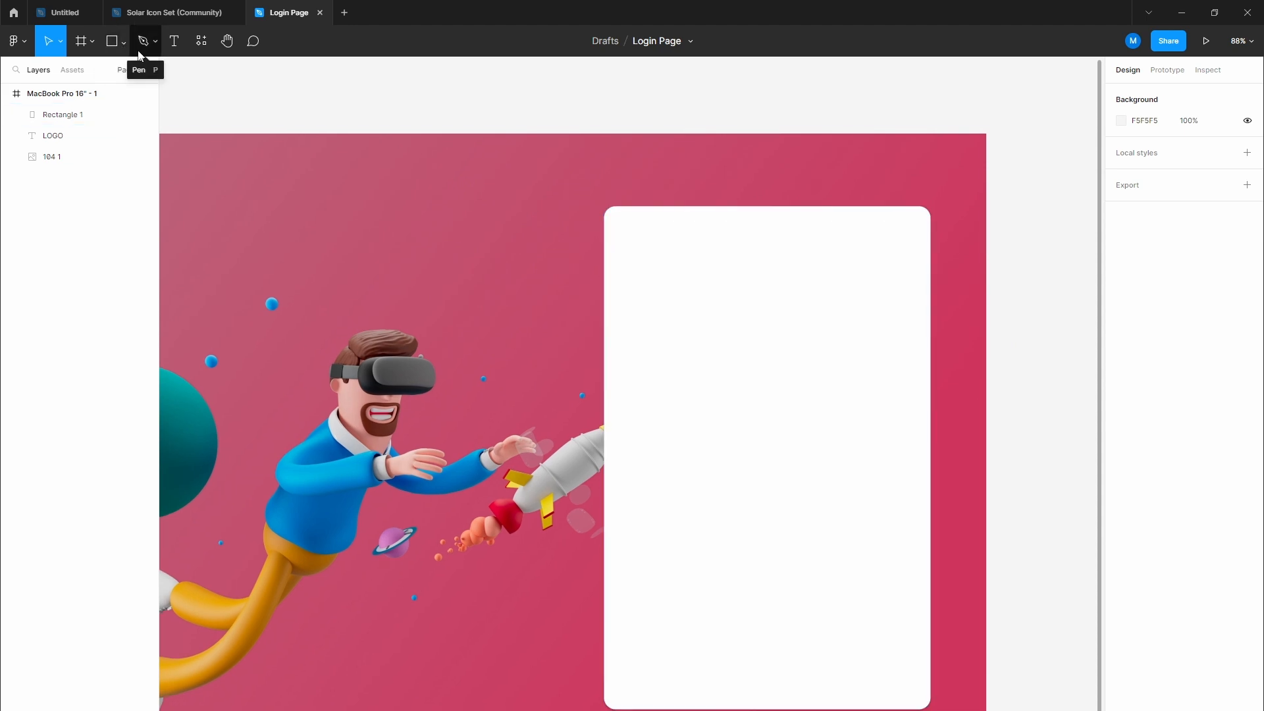
Step: Add the heading text "Signin" in the upper part of the login card
click(176, 48)
click(661, 278)
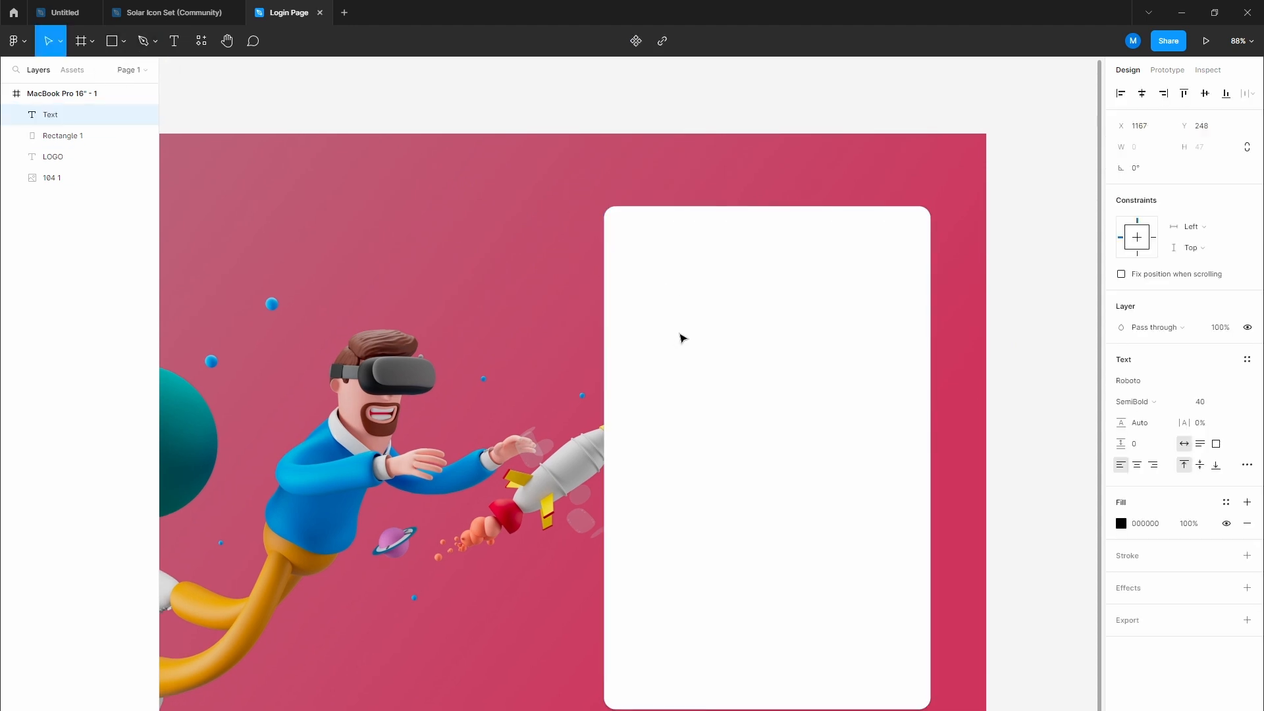
text(Signin)
click(682, 337)
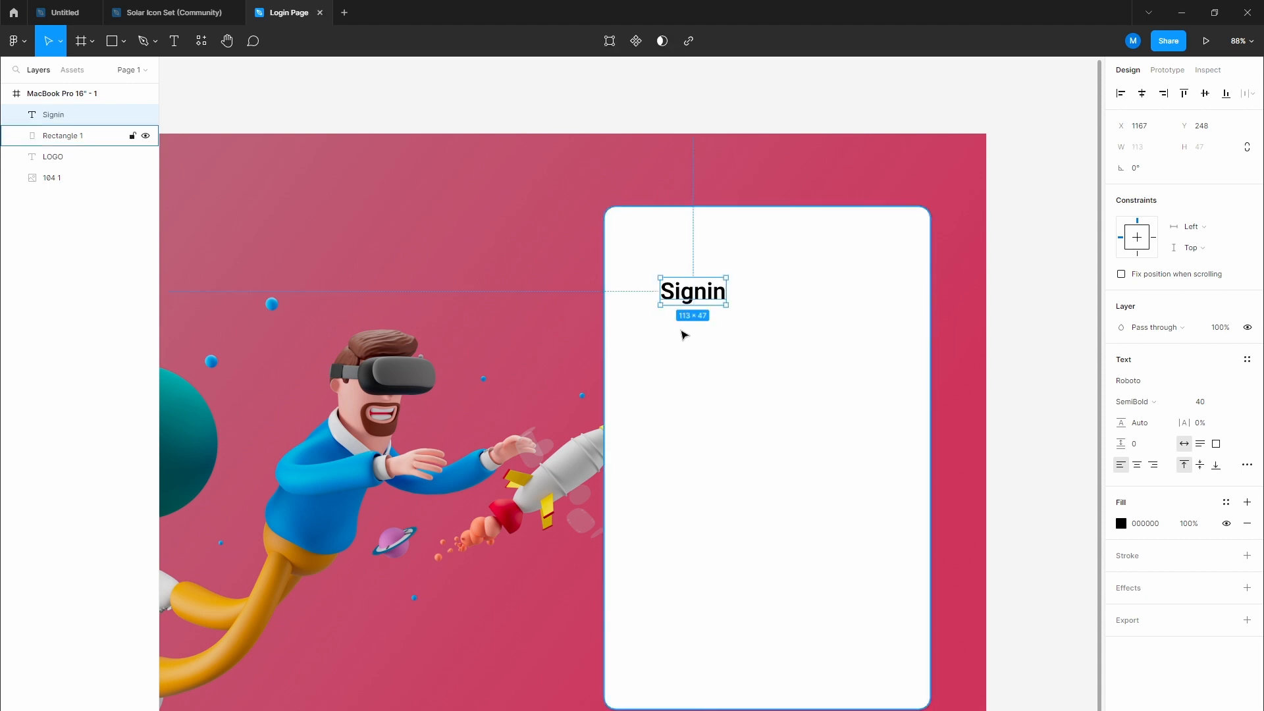
Step: Move the Signin heading closer to the card's upper-left corner, at about X 1141, Y 197
click(650, 103)
click(700, 290)
drag(700, 290, 691, 264)
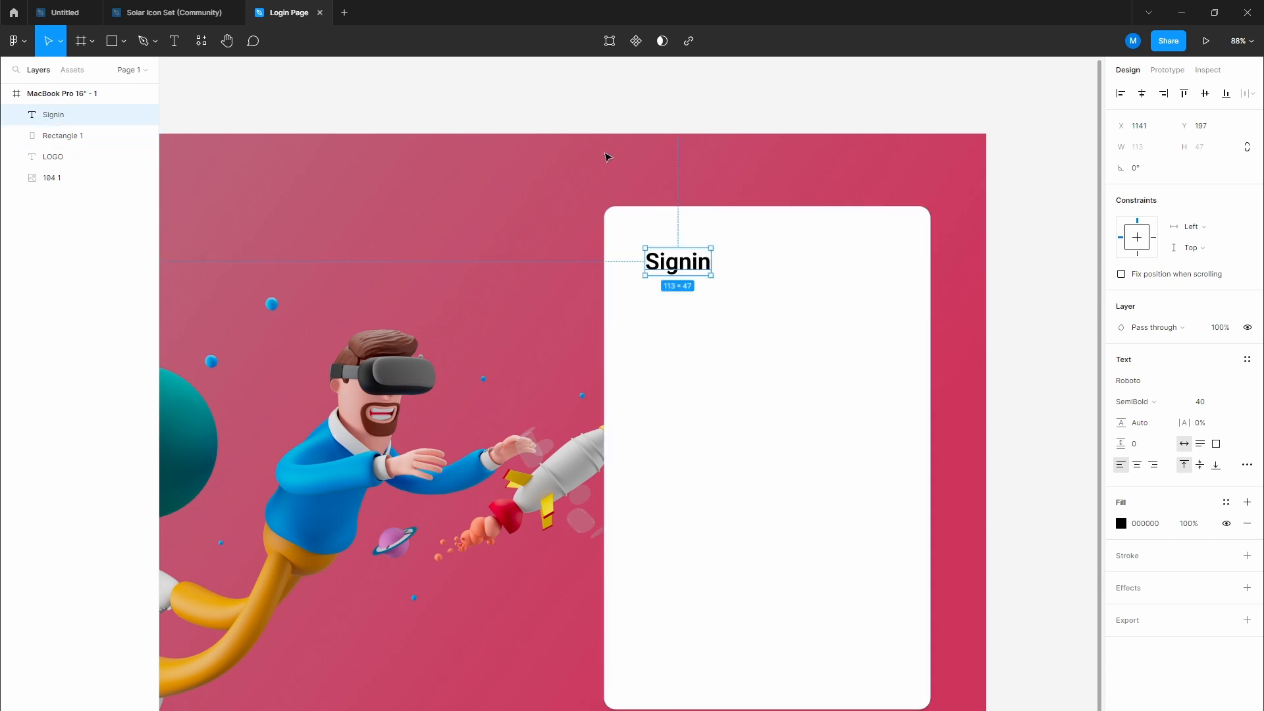
click(593, 116)
drag(592, 116, 519, 121)
Step: Create a text box about 417 × 88 below the Signin heading and set its font size to 18
key(t)
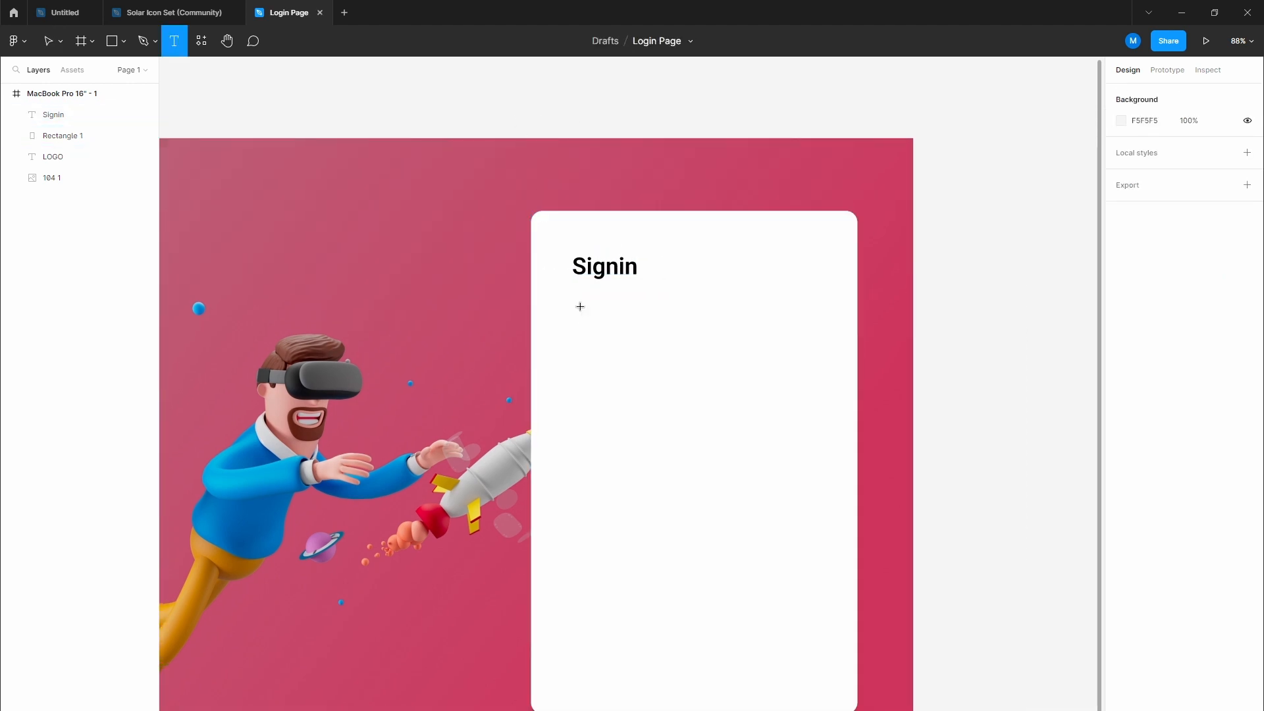
drag(576, 291, 819, 342)
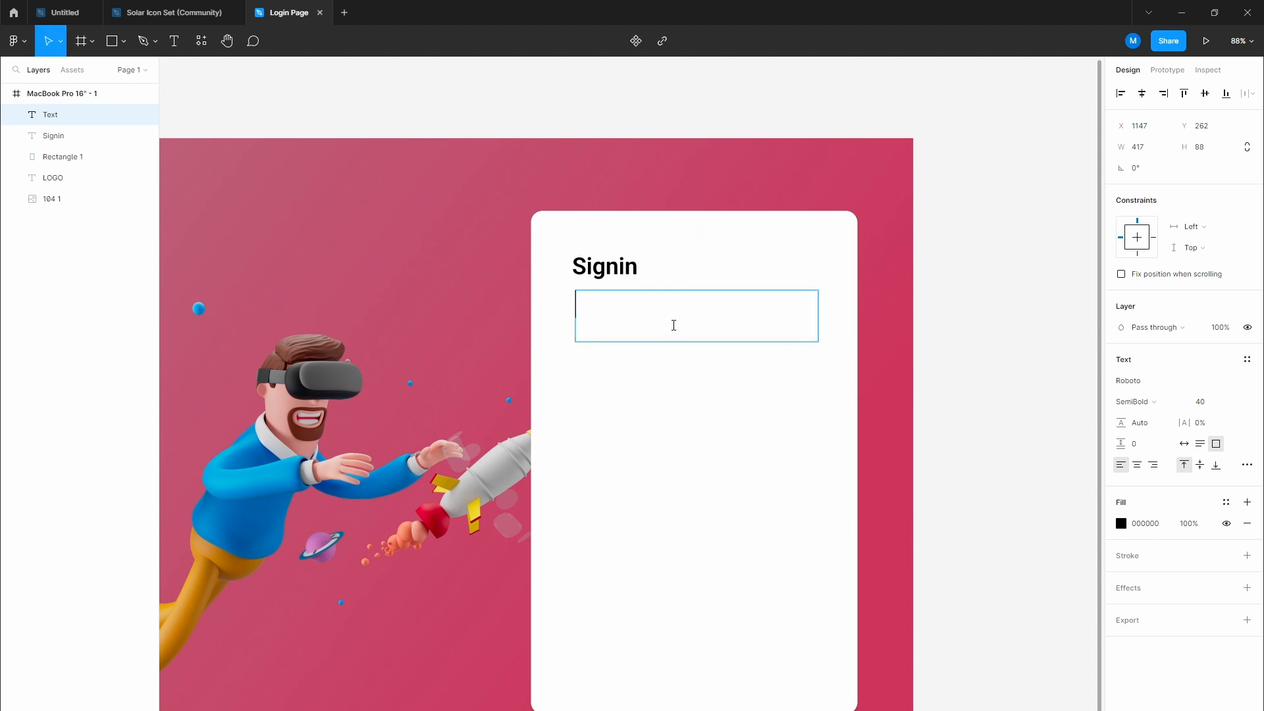
click(1215, 402)
text(18)
key(Return)
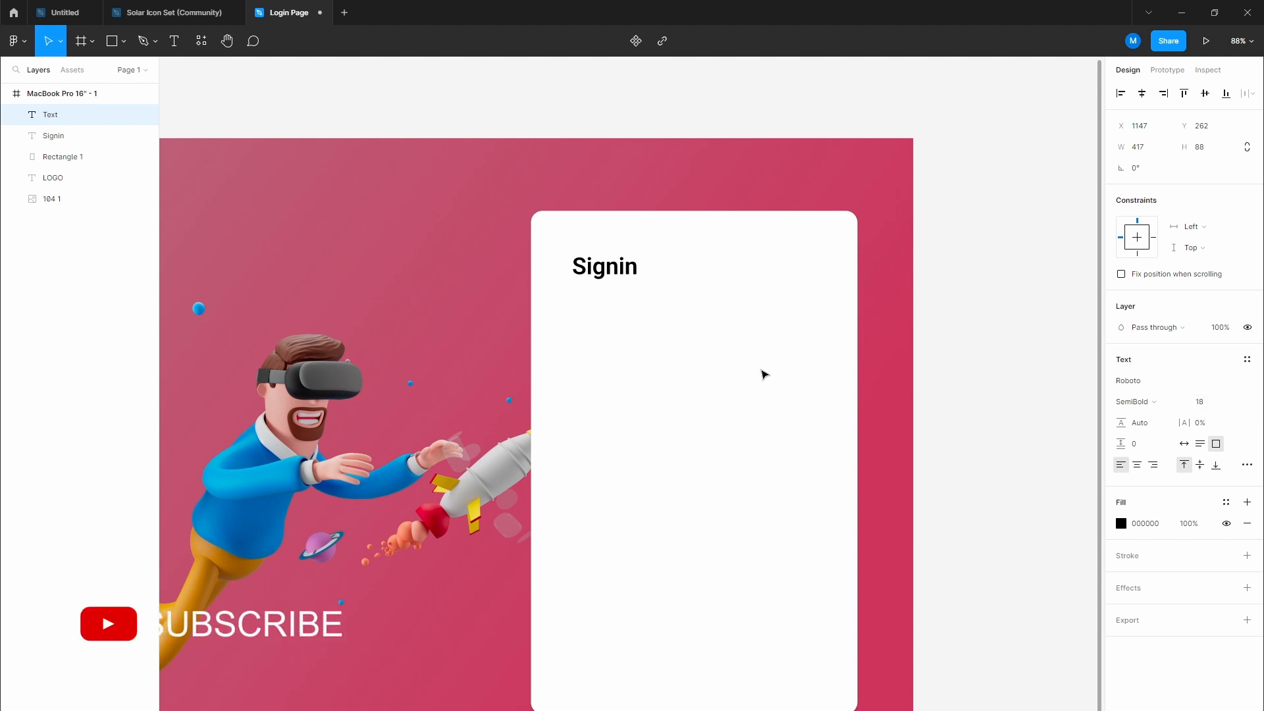
Step: Enter "Enter your username and password to continue." in the text box under the Signin heading
click(595, 300)
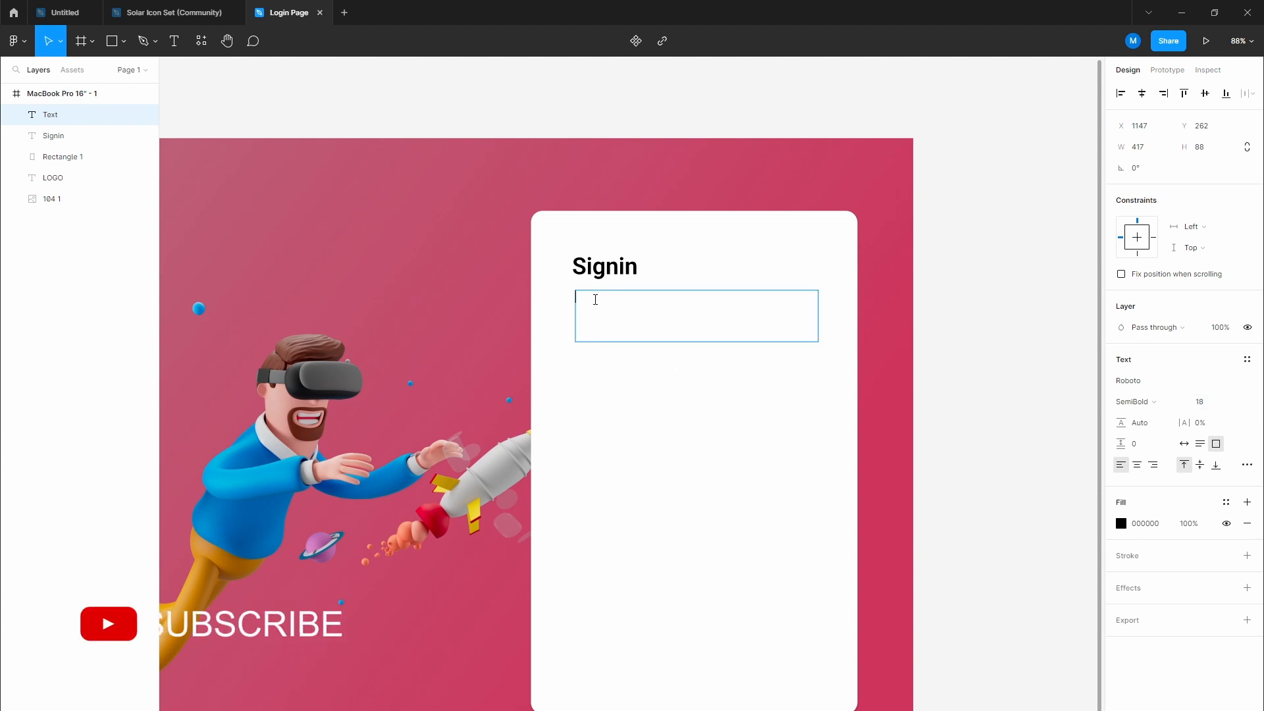
text(Eny)
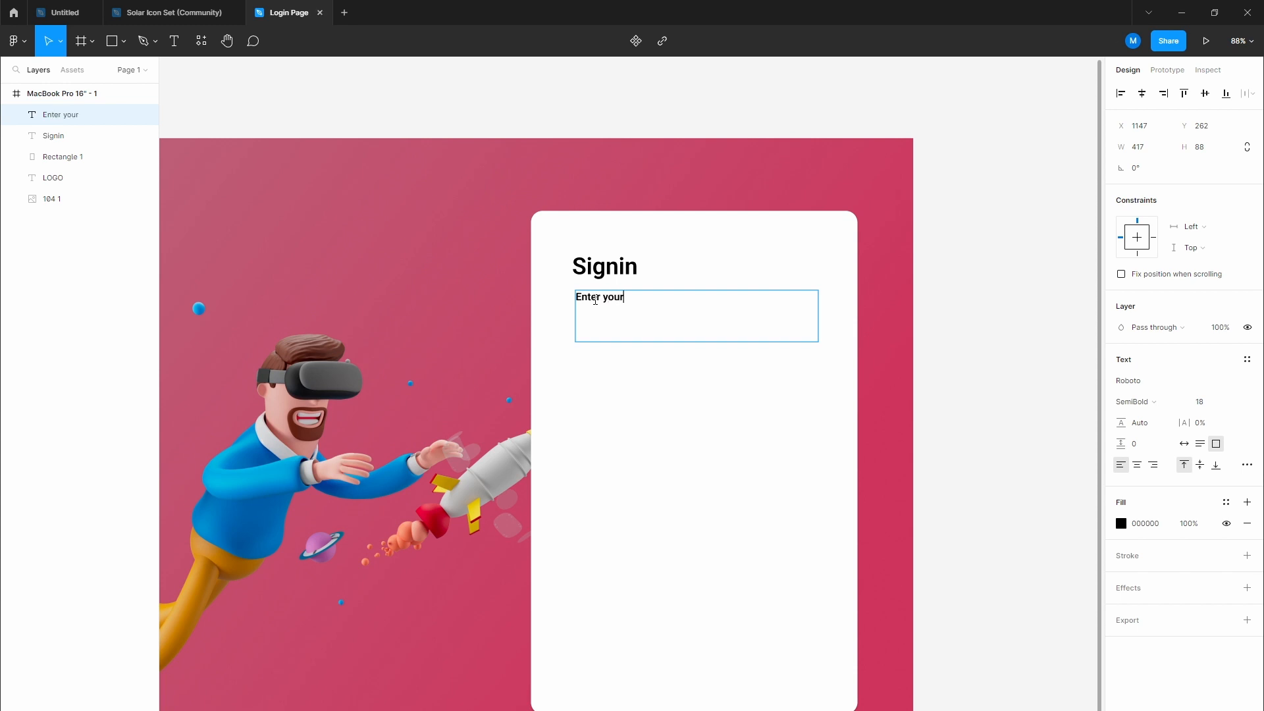
text(username and password to continue)
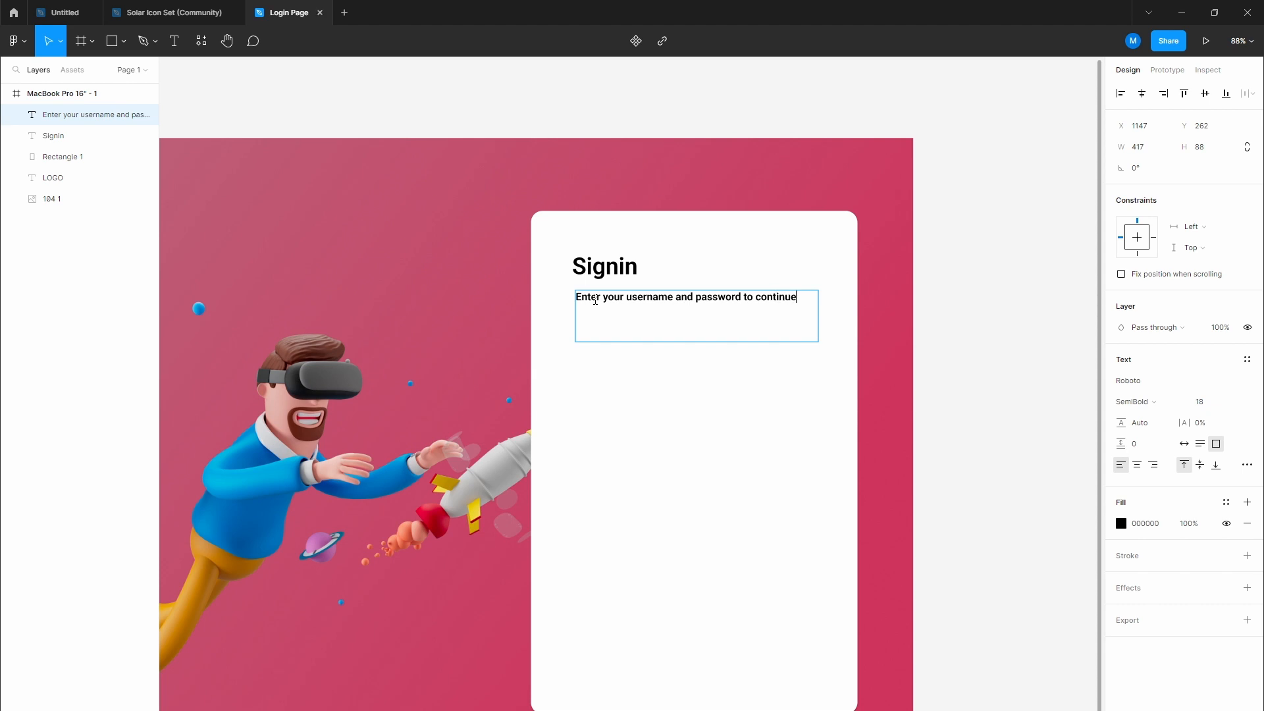
text(.)
key(Escape)
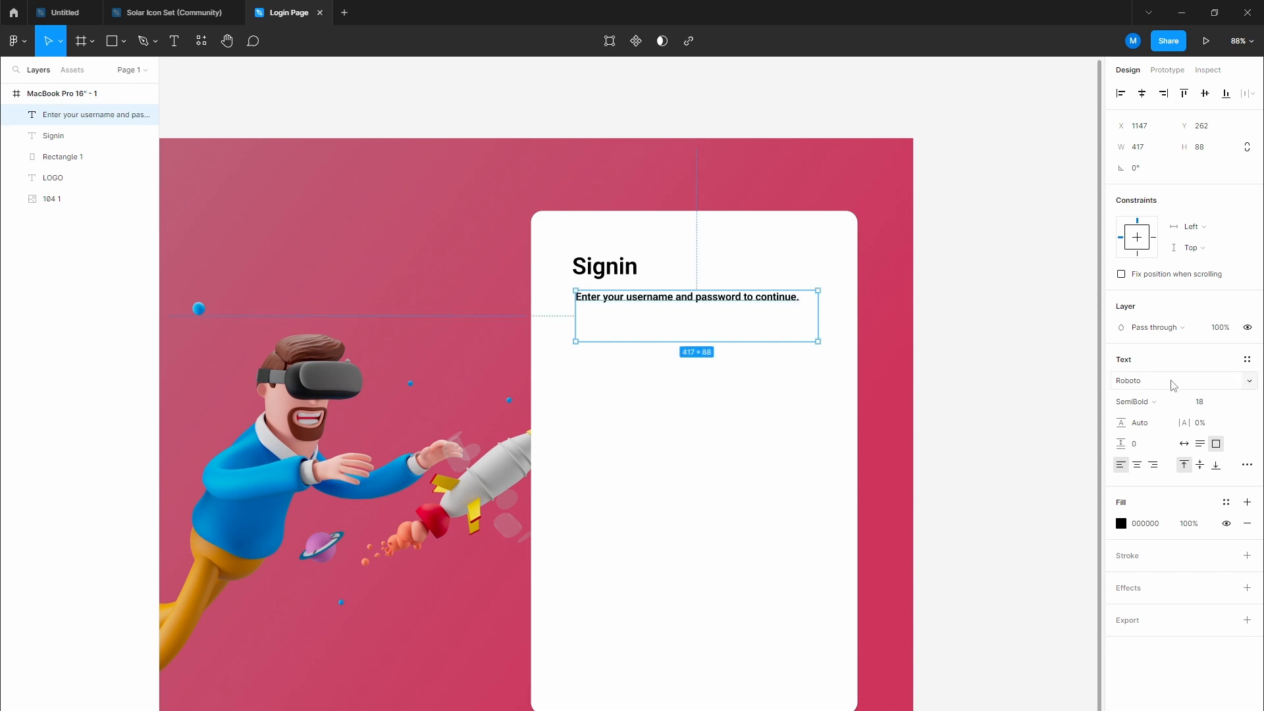
Step: Set the subtitle's font weight to Regular and shrink its text box to the height of one line
click(1151, 402)
click(1157, 332)
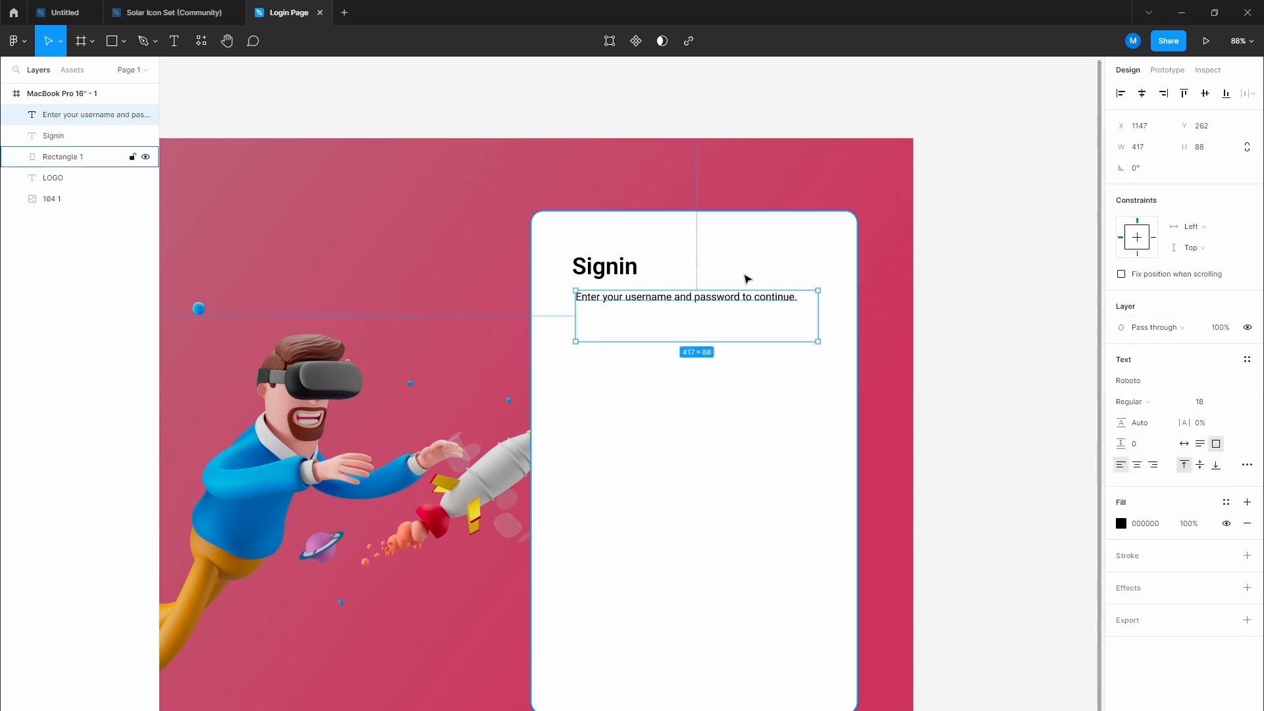
drag(693, 341, 693, 303)
click(934, 324)
scroll(908, 315, right, 1)
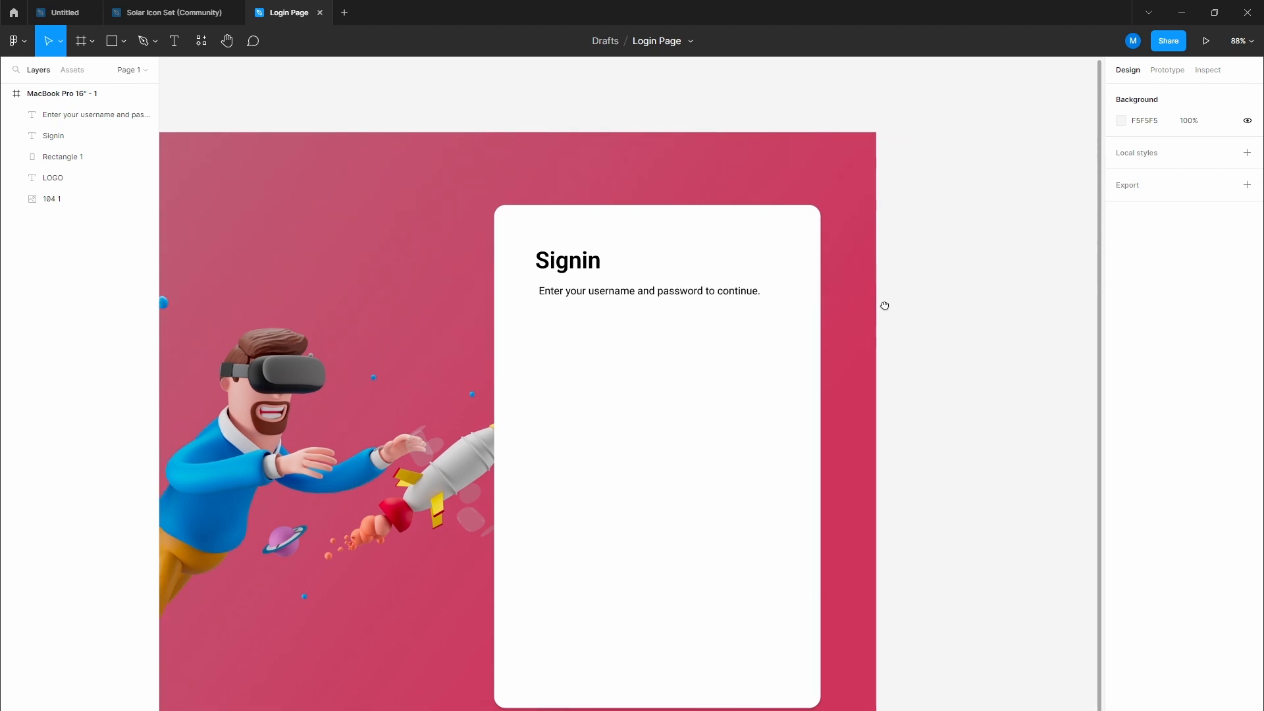
scroll(677, 285, up, 5)
scroll(678, 285, up, 1)
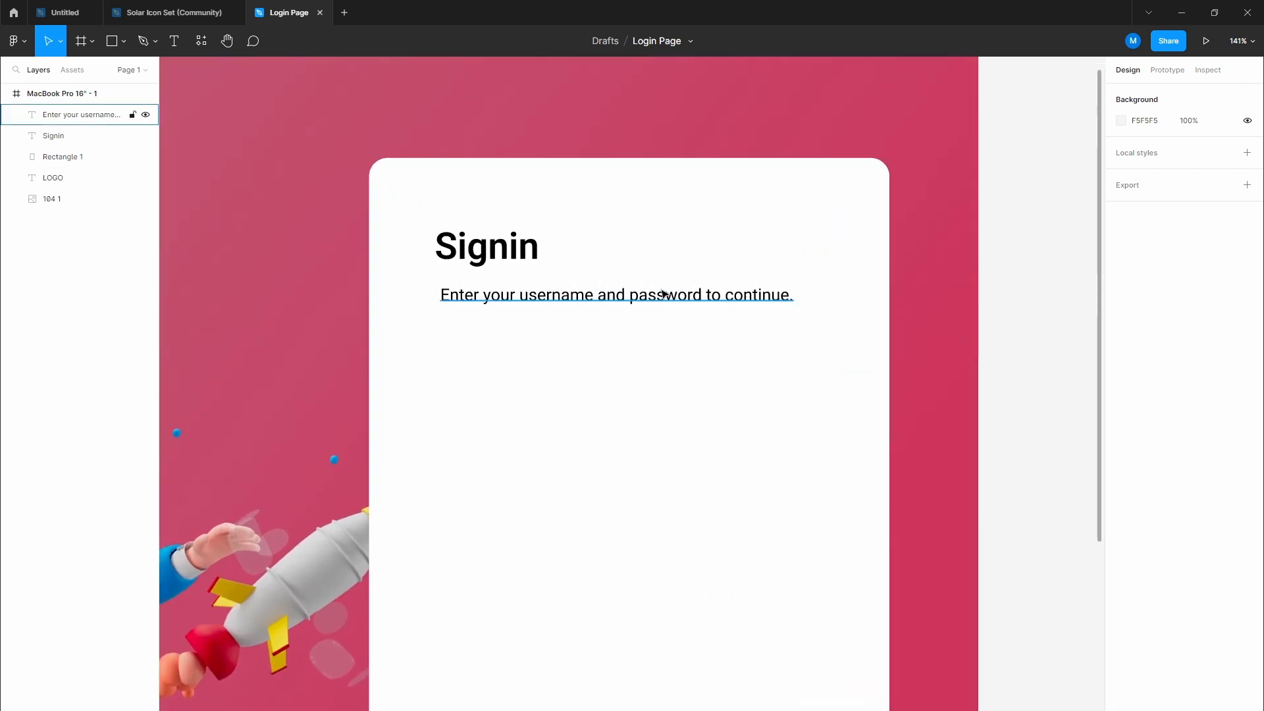
Step: Align the subtitle text with the left edge of the Signin heading, at about X 1141, Y 262
click(659, 295)
scroll(706, 298, down, 3)
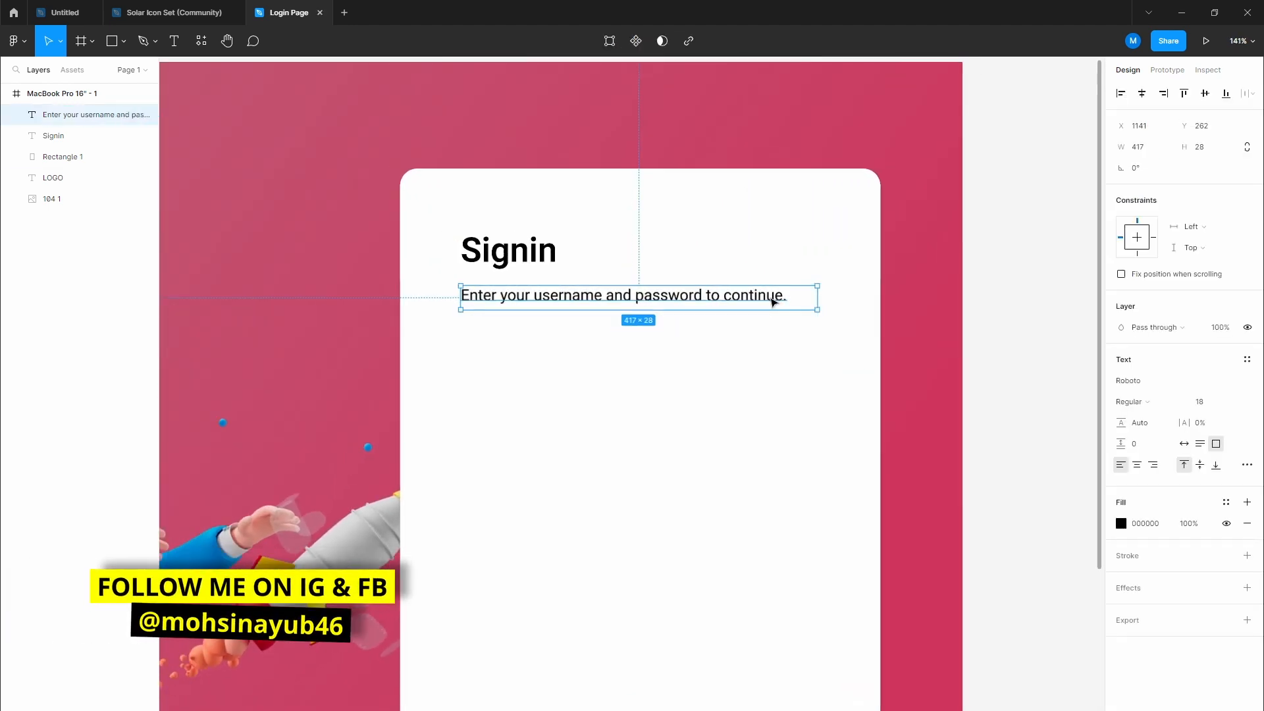
click(982, 330)
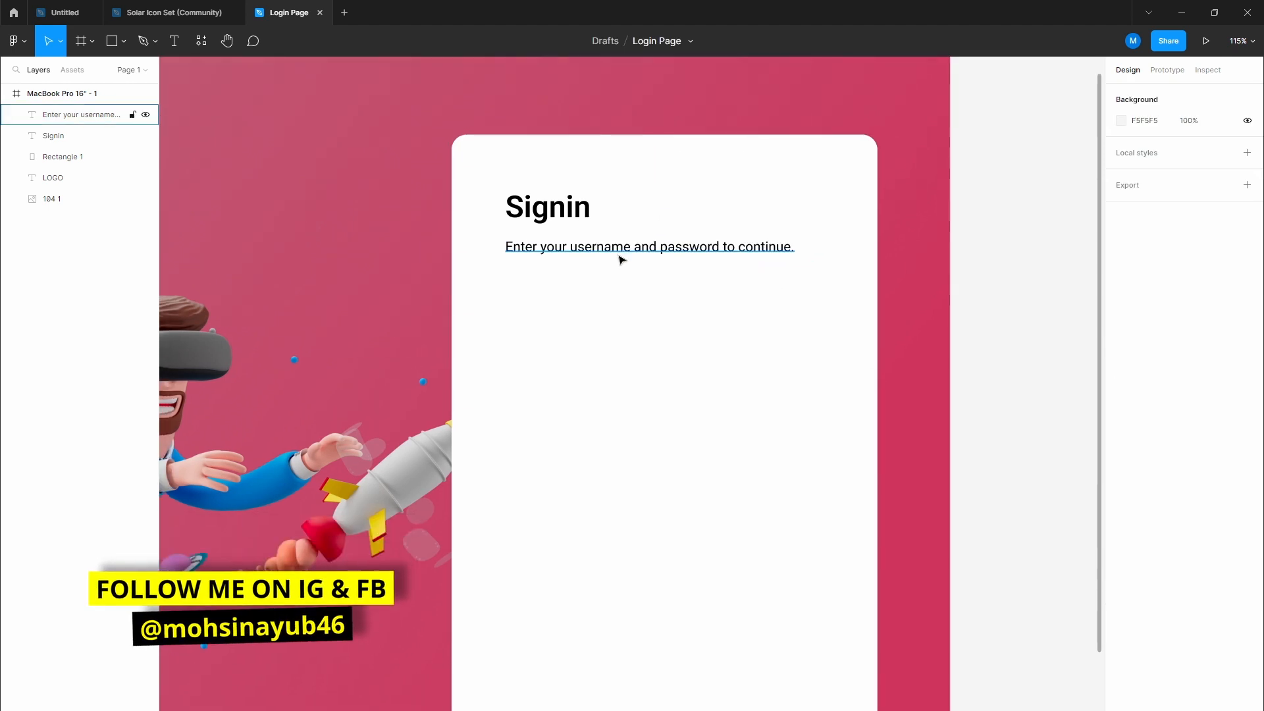
scroll(619, 257, down, 2)
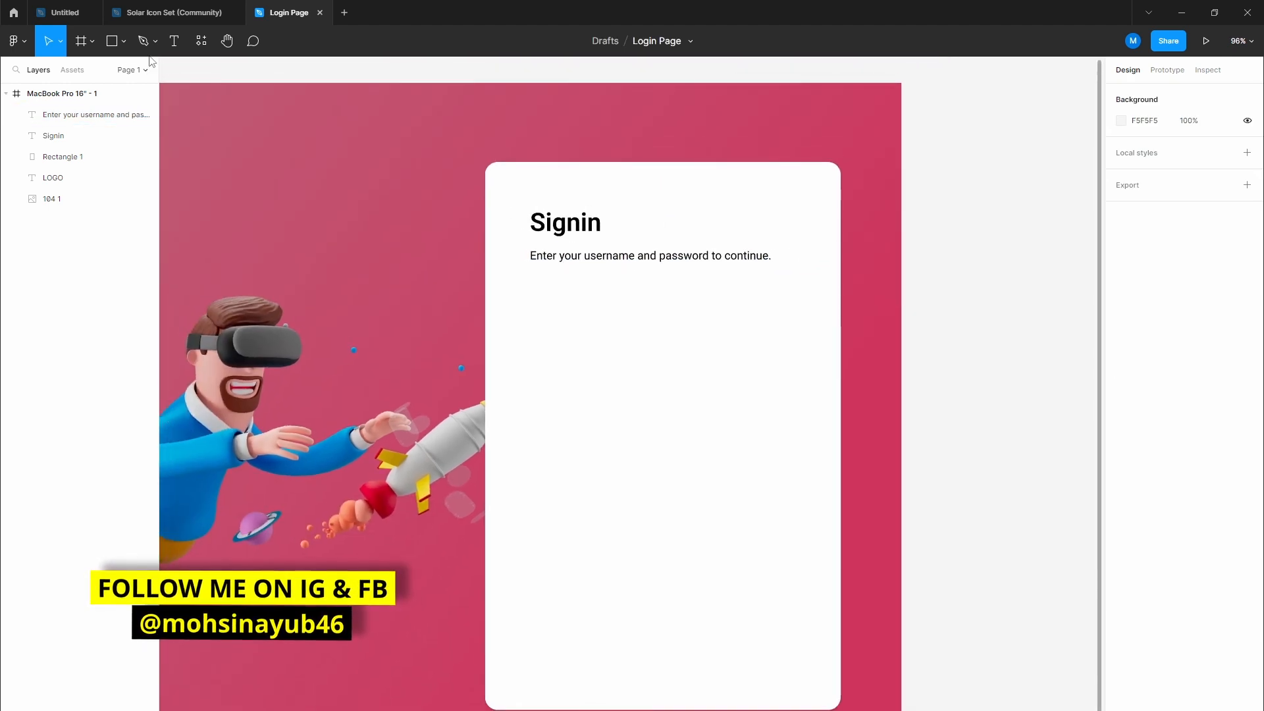
Step: Create a rectangle below the subtitle on the sign-in card and set its size to 190 × 50
click(123, 41)
click(114, 68)
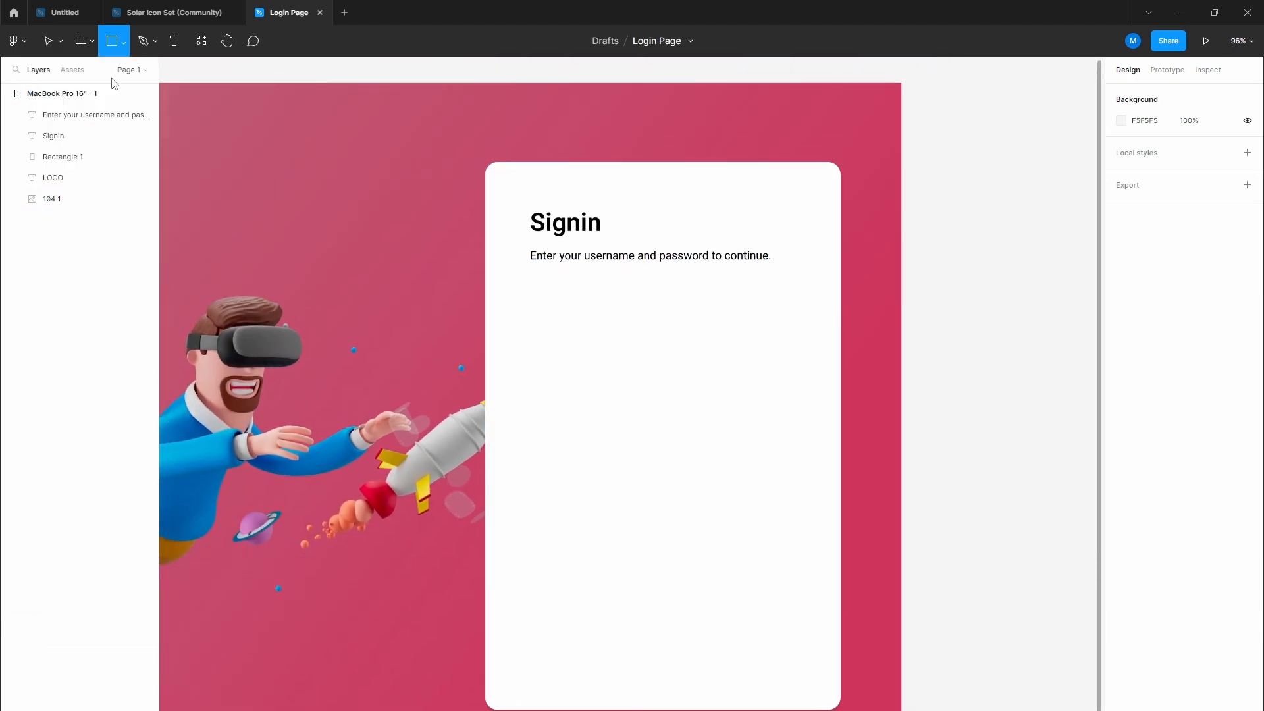
click(532, 298)
click(1143, 151)
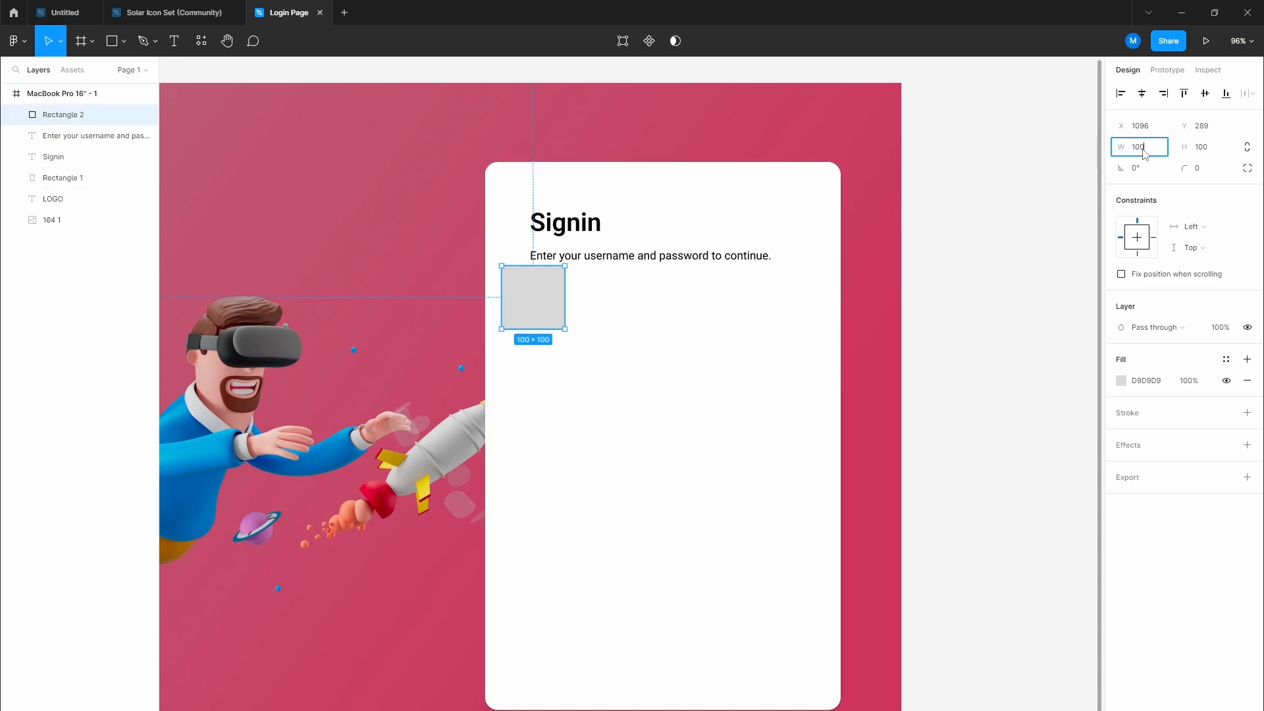
text(190)
key(Tab)
text(50)
key(Return)
click(939, 387)
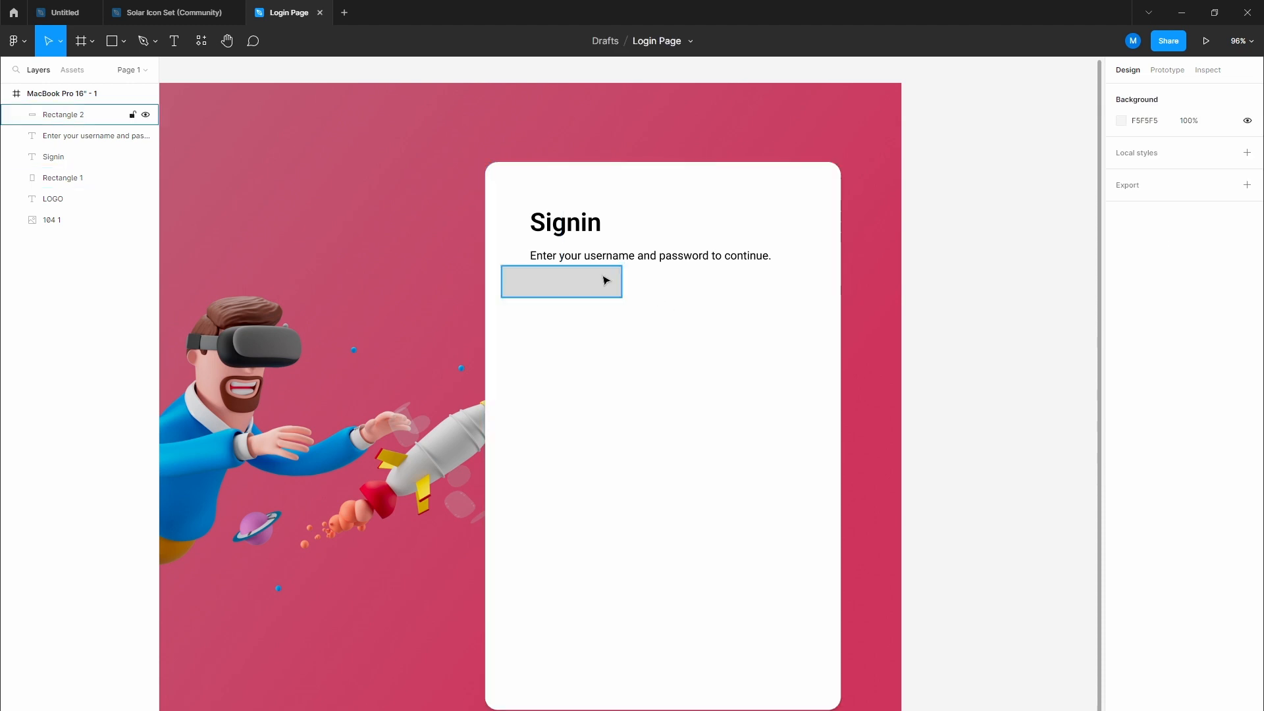
Step: Place the grey rectangle under the subtitle at about X 1141, Y 323 and widen it to 417
drag(606, 281, 795, 301)
click(965, 355)
click(751, 307)
Step: Set the rectangle's corner radius to 5 and extend its top edge upward for a height of about 53
click(1205, 171)
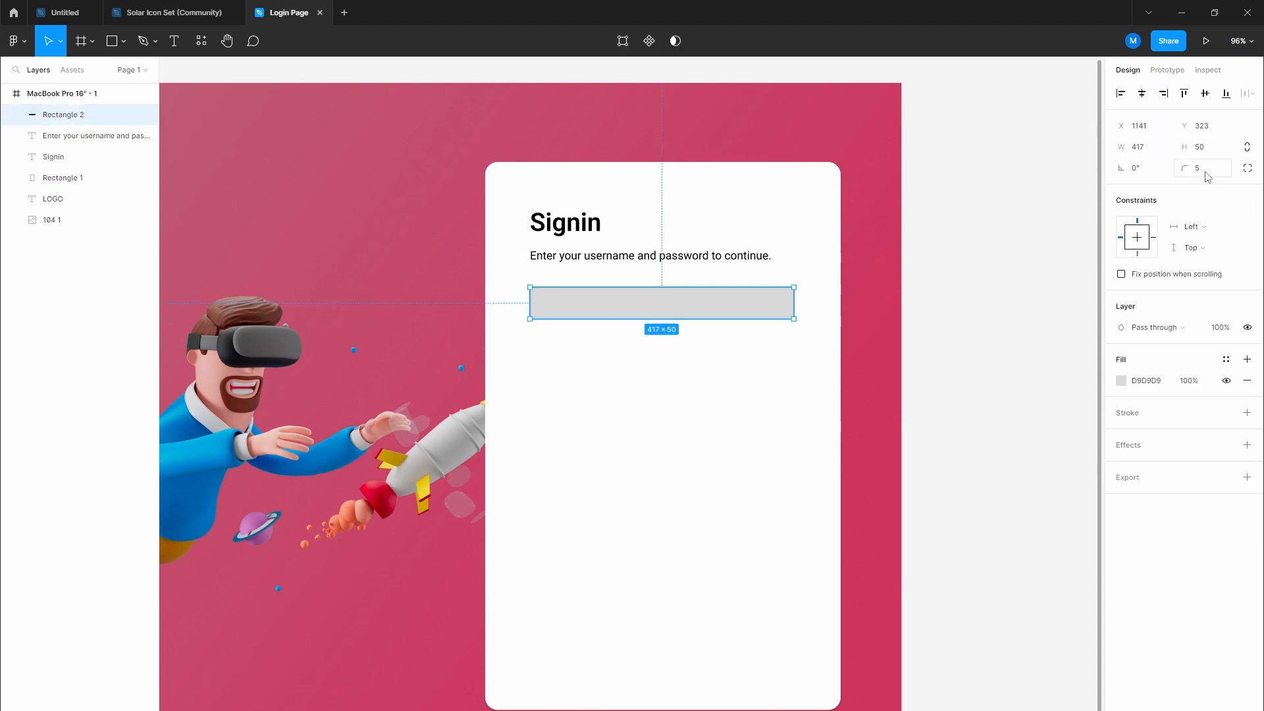
click(981, 378)
scroll(799, 305, up, 5)
click(531, 285)
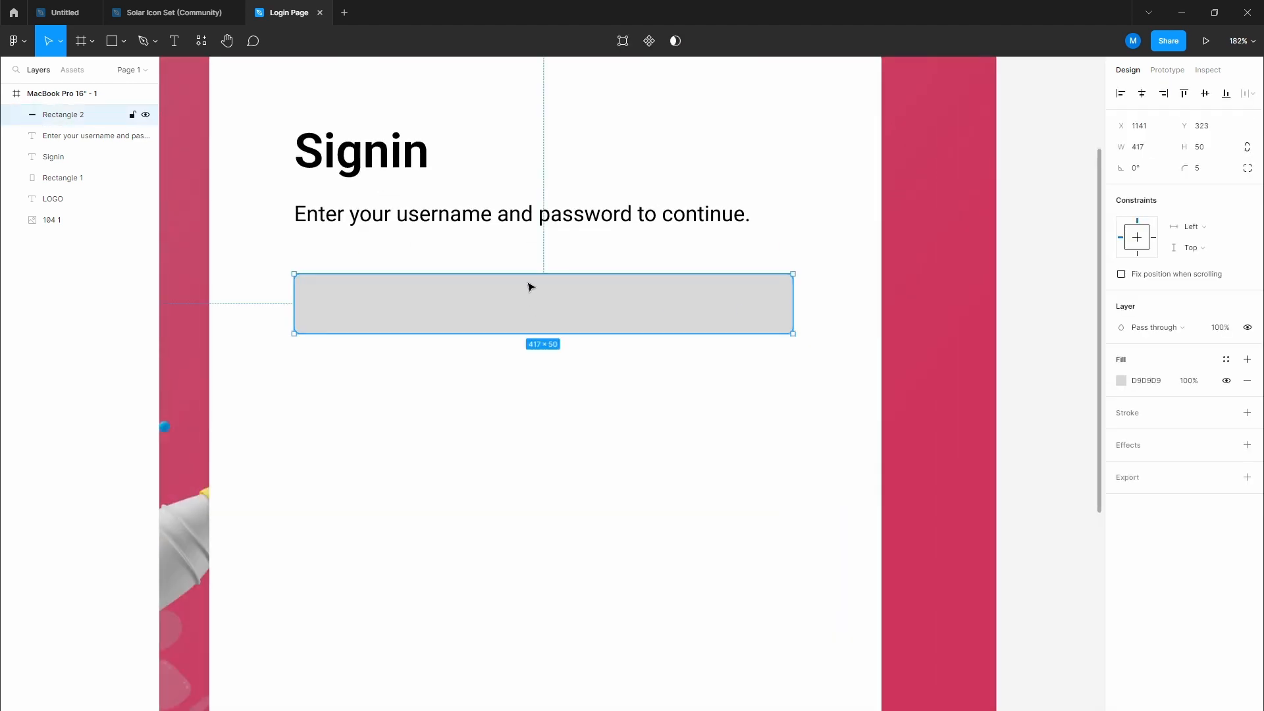
drag(526, 274, 526, 270)
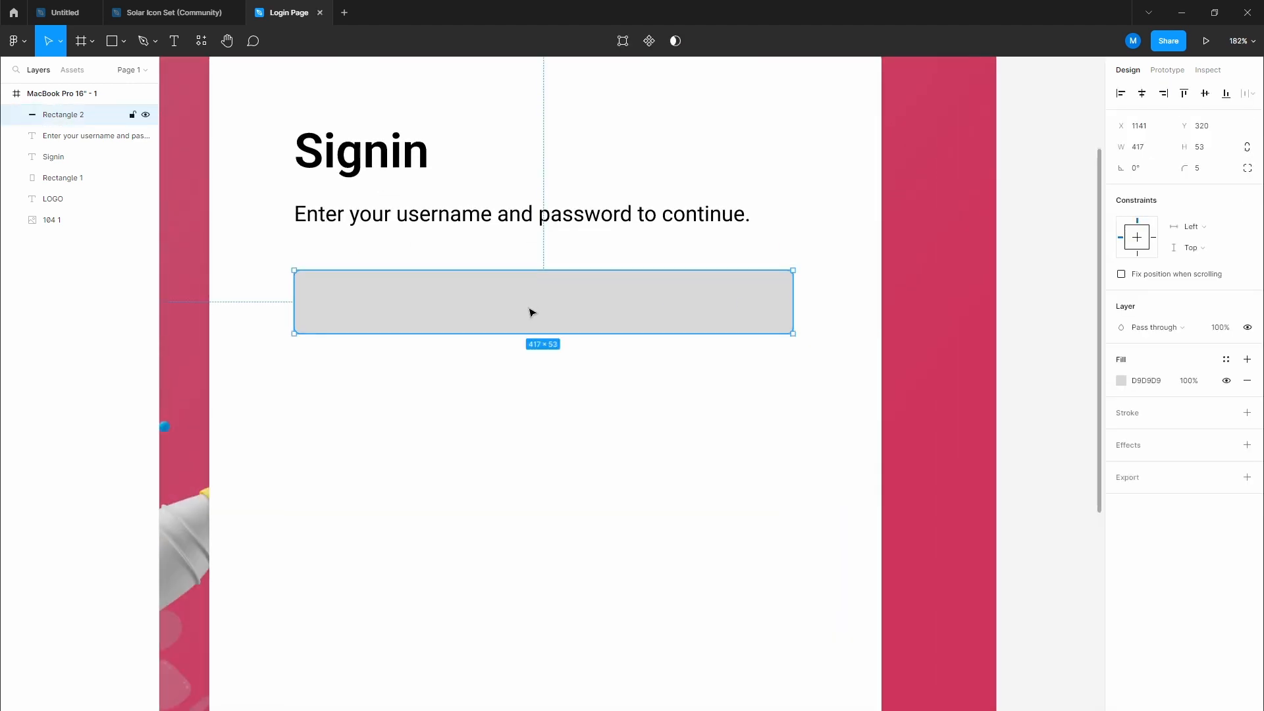
Step: Move the grey rectangle down to about Y 339, leaving room for a label under the subtitle
scroll(532, 313, down, 1)
scroll(534, 313, down, 2)
click(1050, 404)
scroll(836, 358, up, 1)
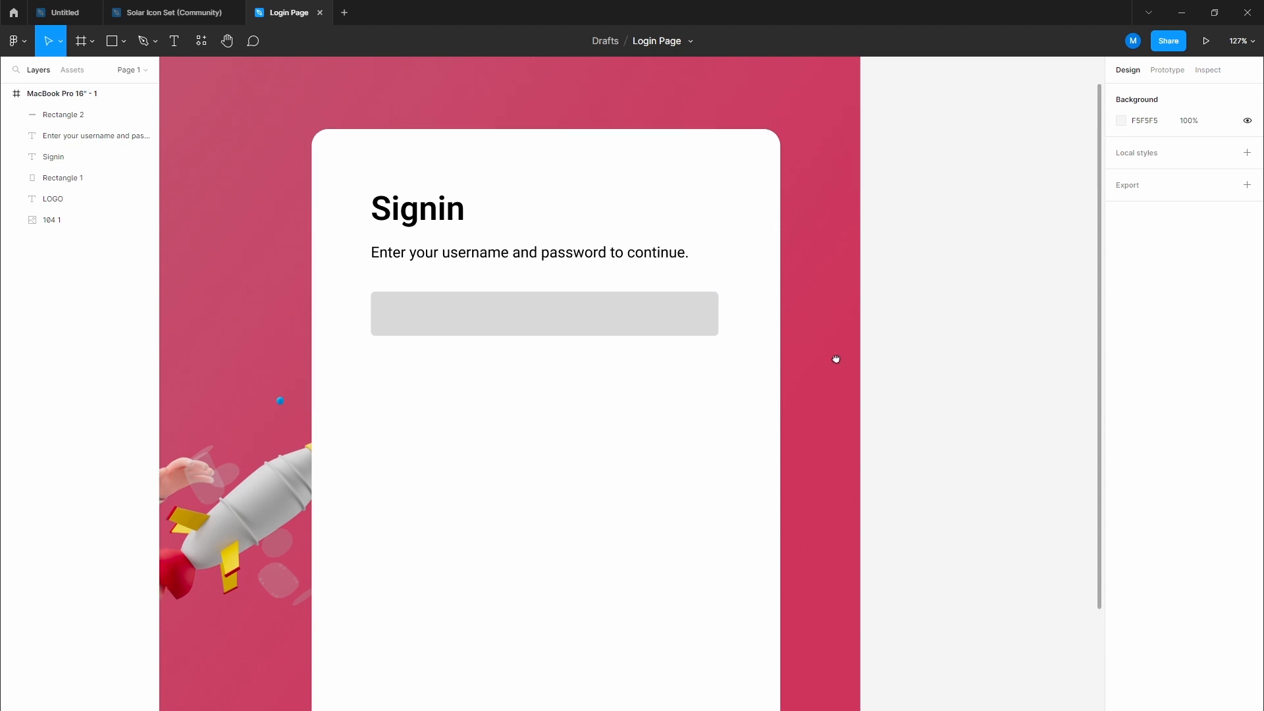
drag(579, 330, 582, 345)
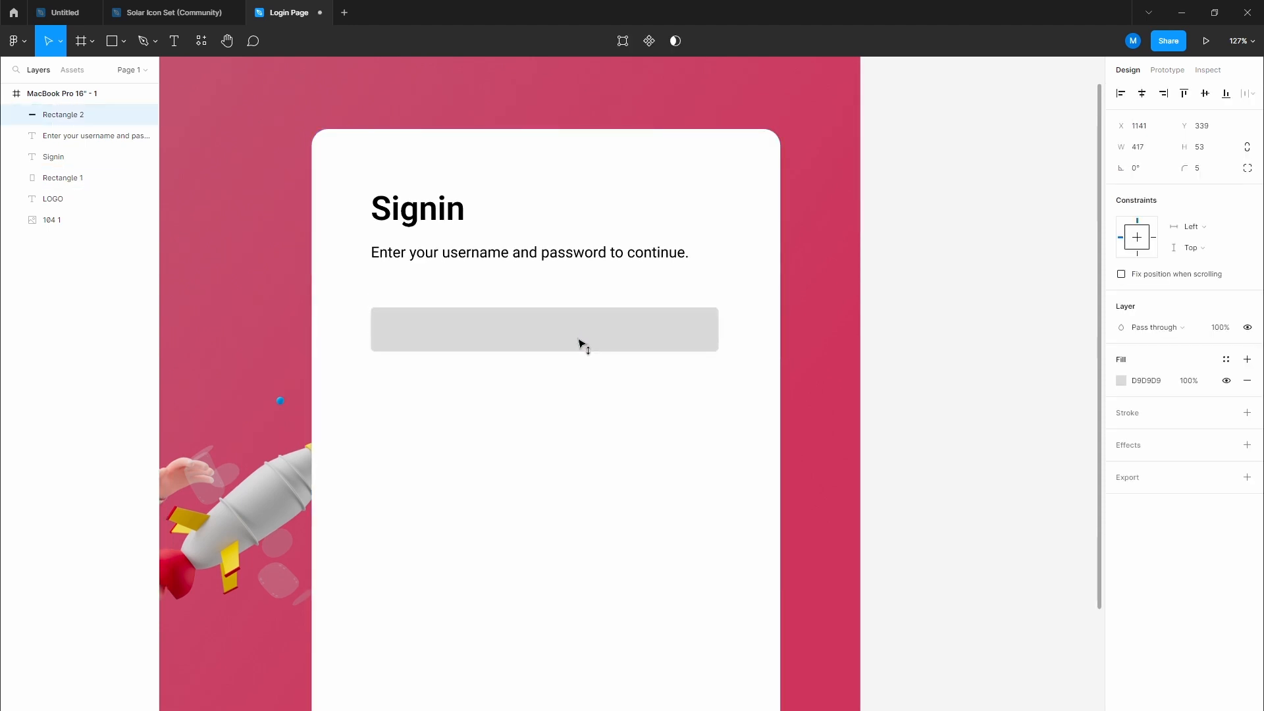
Step: Duplicate the subtitle just above the grey rectangle at about Y 305 and change the copy's text to "Your name"
click(478, 256)
drag(479, 257, 474, 294)
double_click(472, 290)
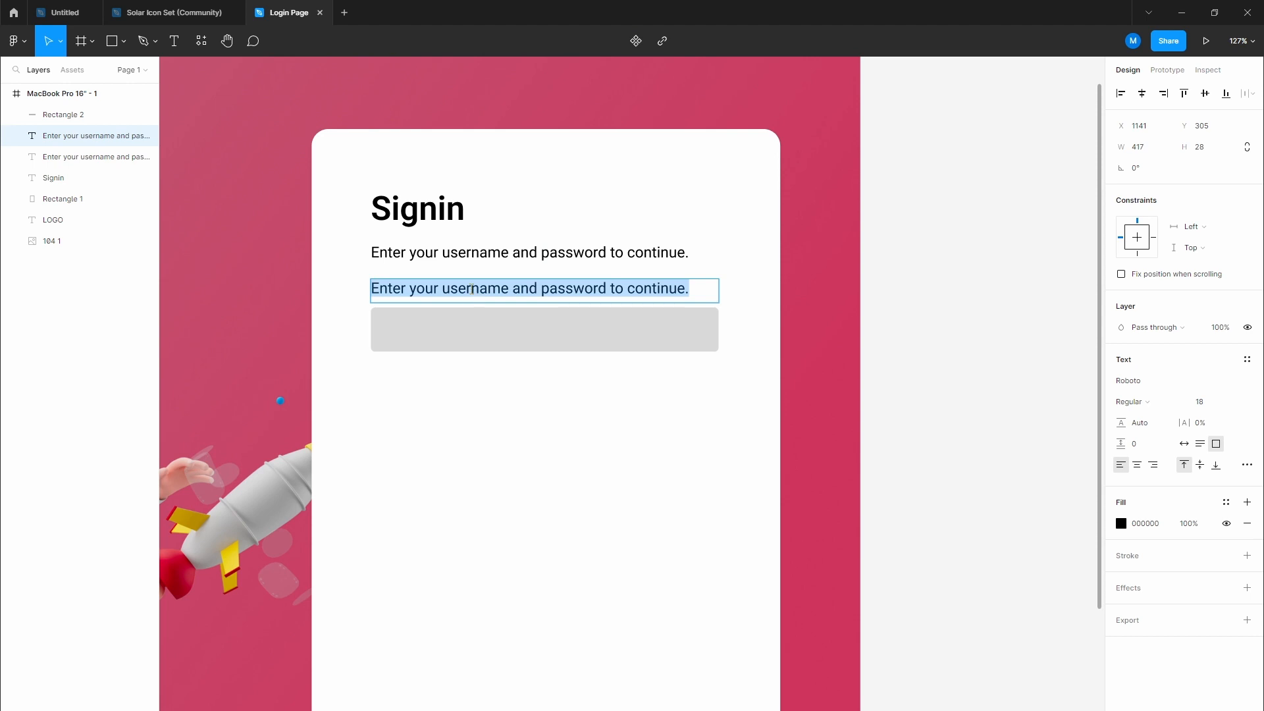
text(Your name)
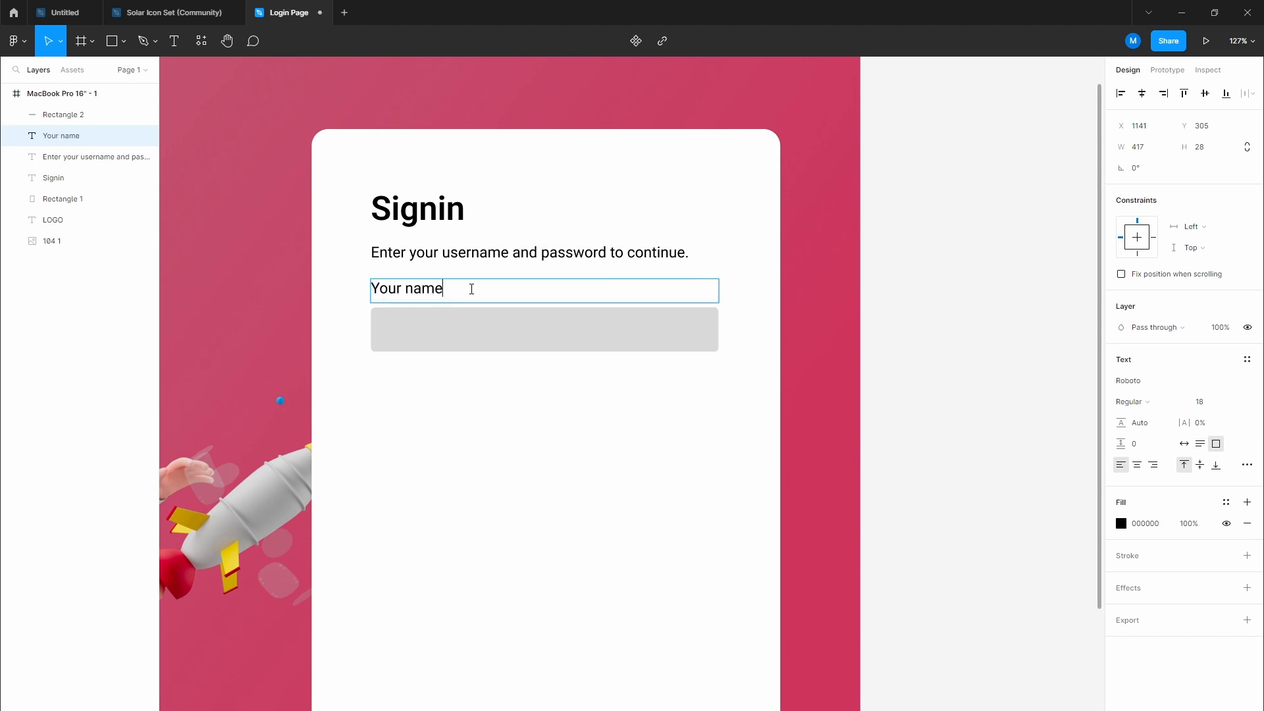
key(Escape)
click(929, 351)
Step: Set the font size of the "Your name" label to 16
click(415, 297)
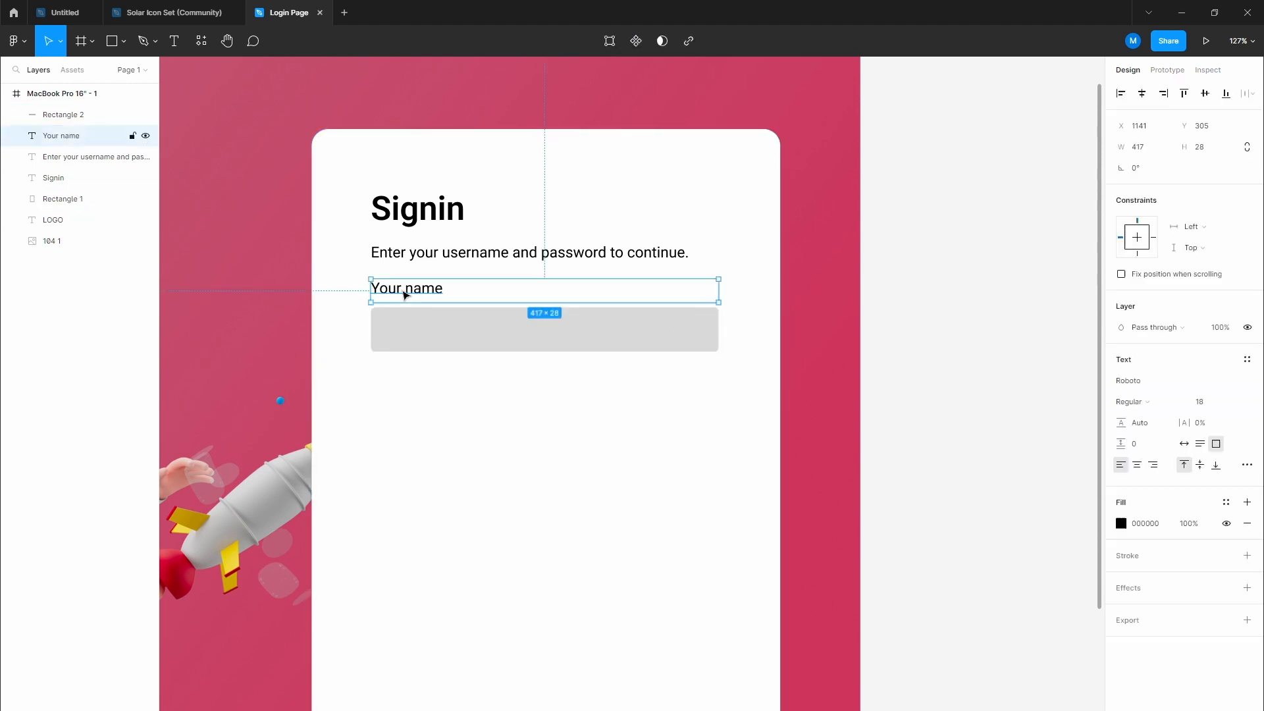
click(1208, 403)
text(16)
key(Return)
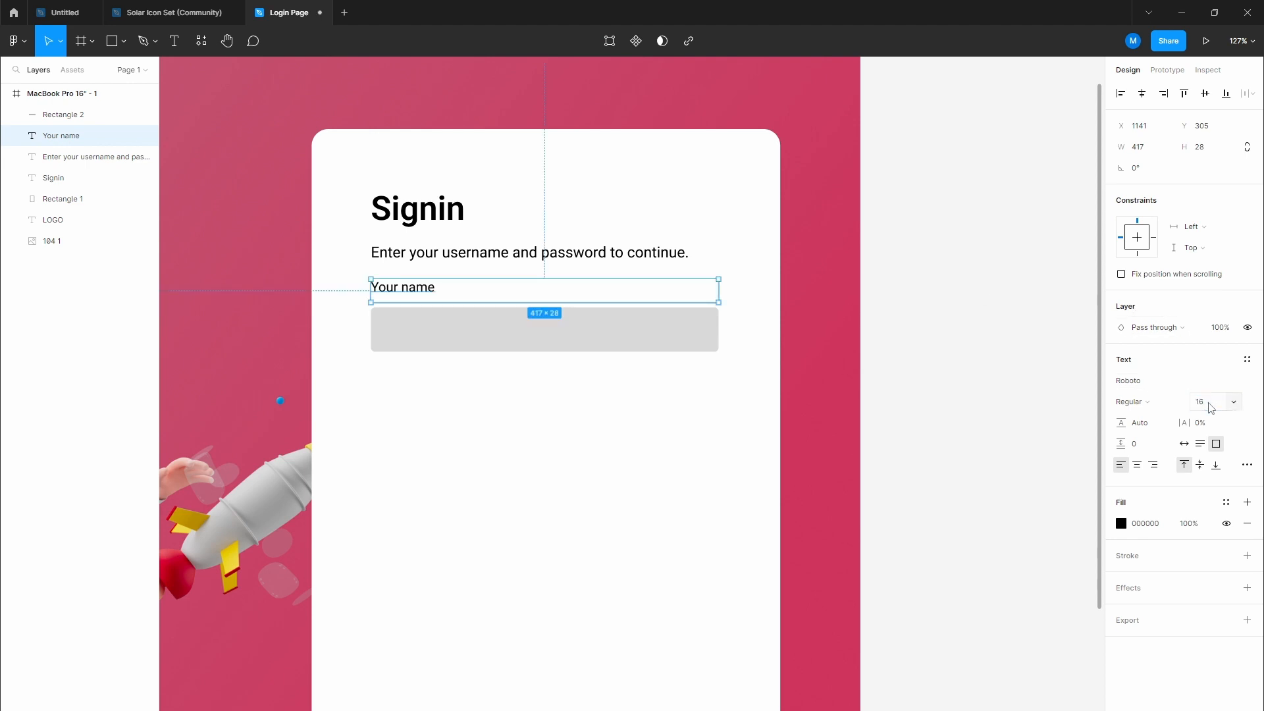
click(1209, 403)
click(1064, 426)
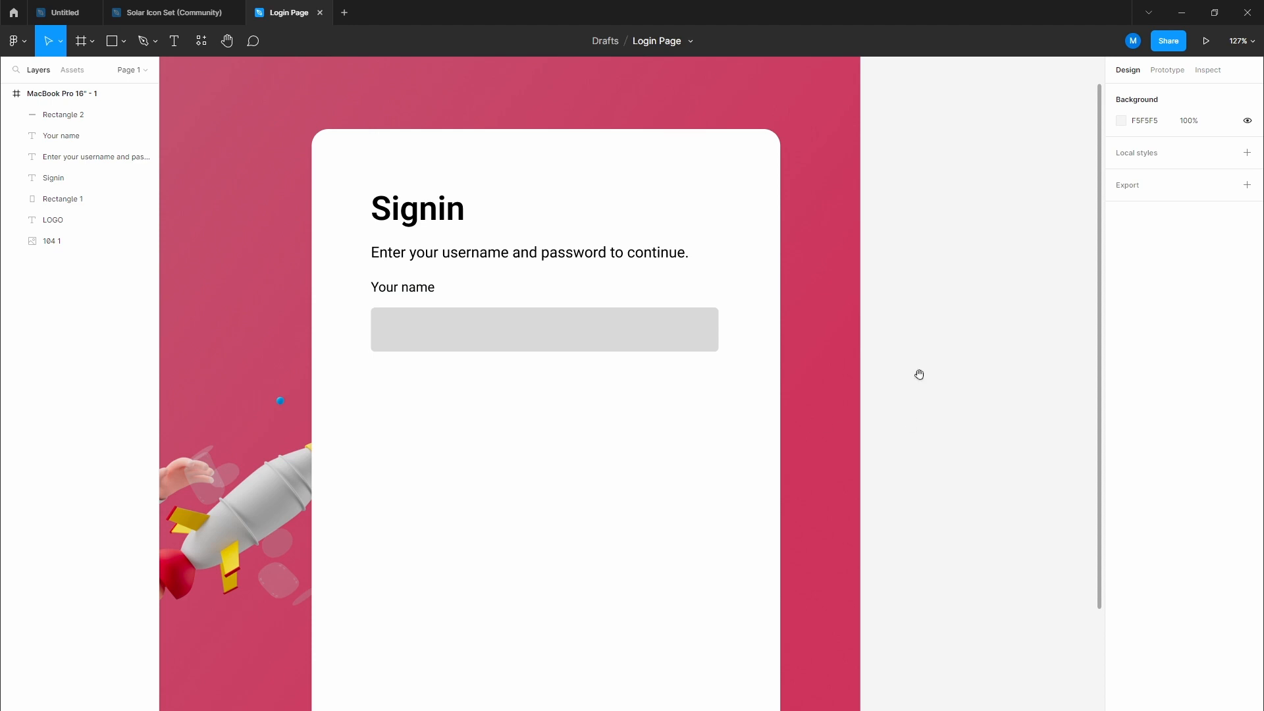
Step: Move the "Your name" label and the grey rectangle down together, placing the rectangle at about Y 346
scroll(790, 382, up, 1)
click(447, 337)
shift+click(421, 301)
drag(448, 337, 447, 343)
click(940, 420)
Step: Set the input rectangle's fill color to F9F9F9
click(705, 360)
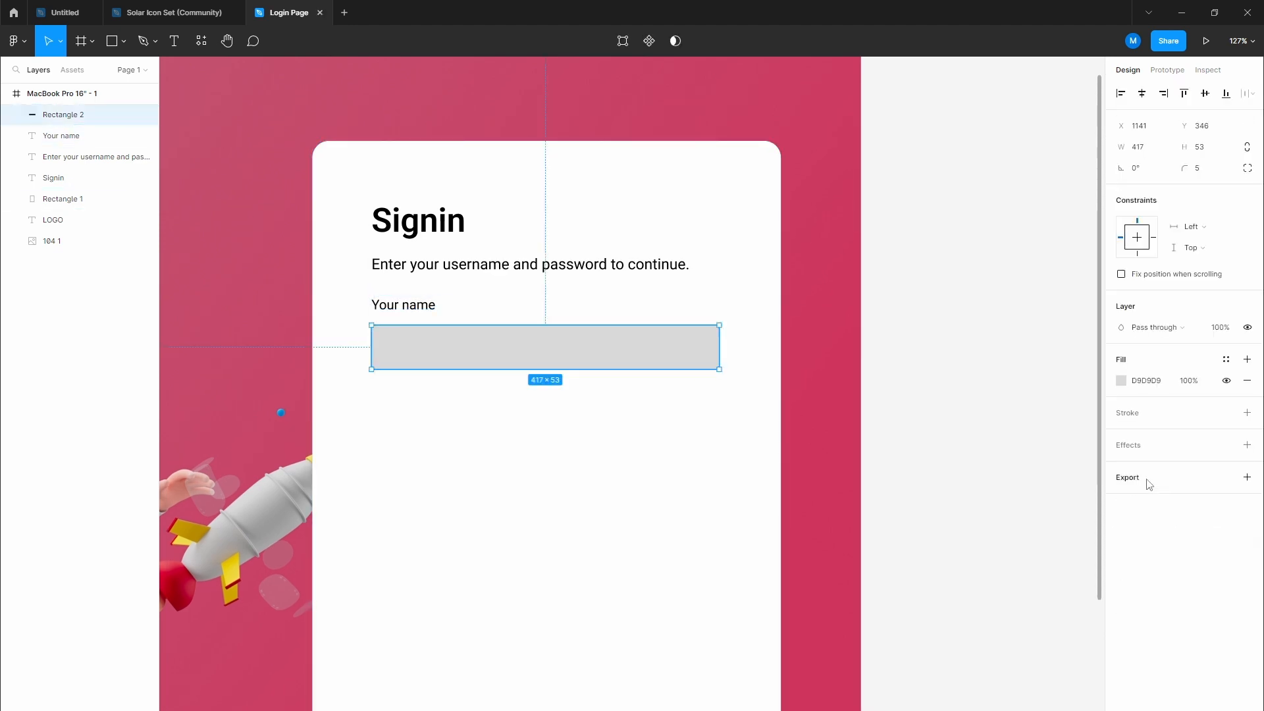
click(1143, 381)
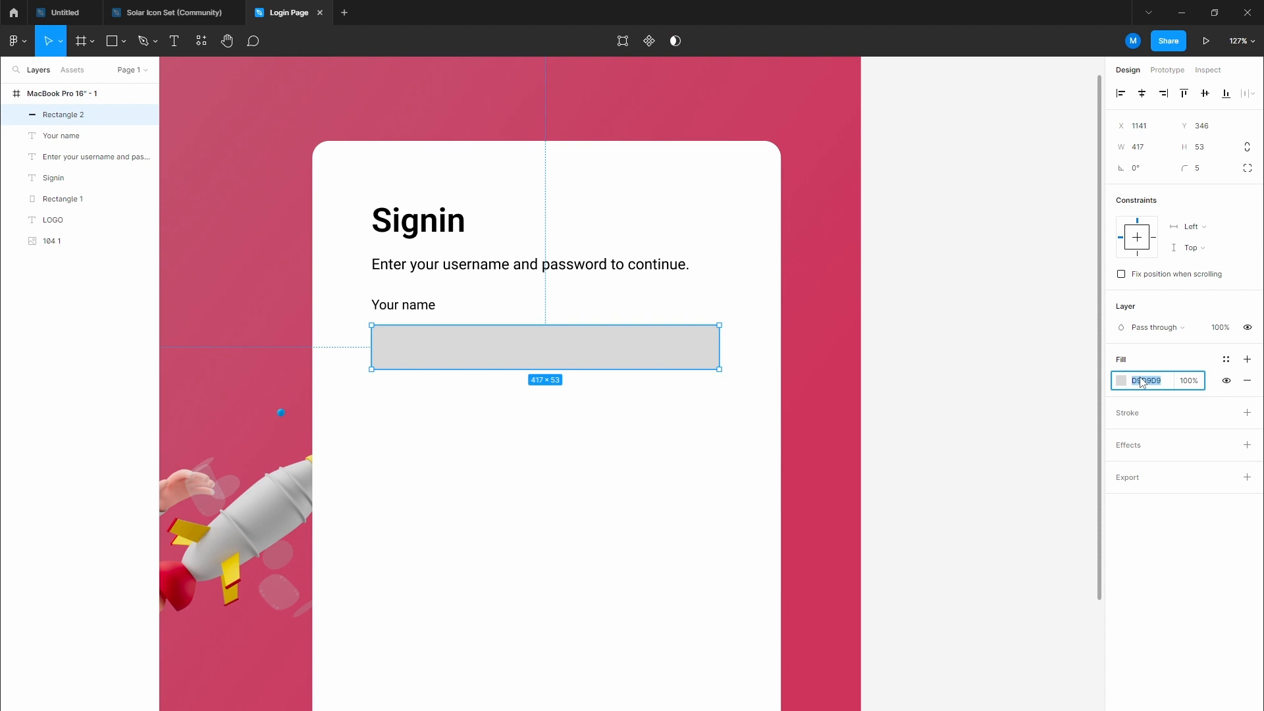
text(f9f9f9)
key(Return)
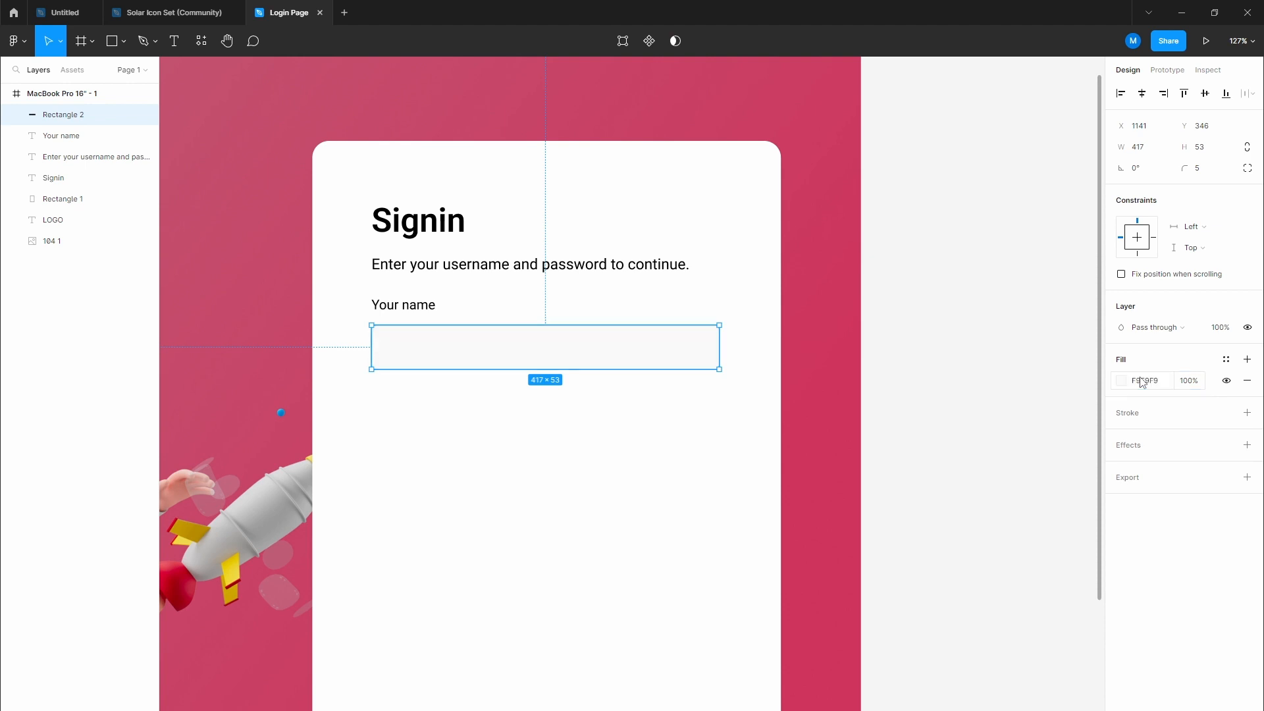
click(980, 459)
drag(939, 427, 938, 438)
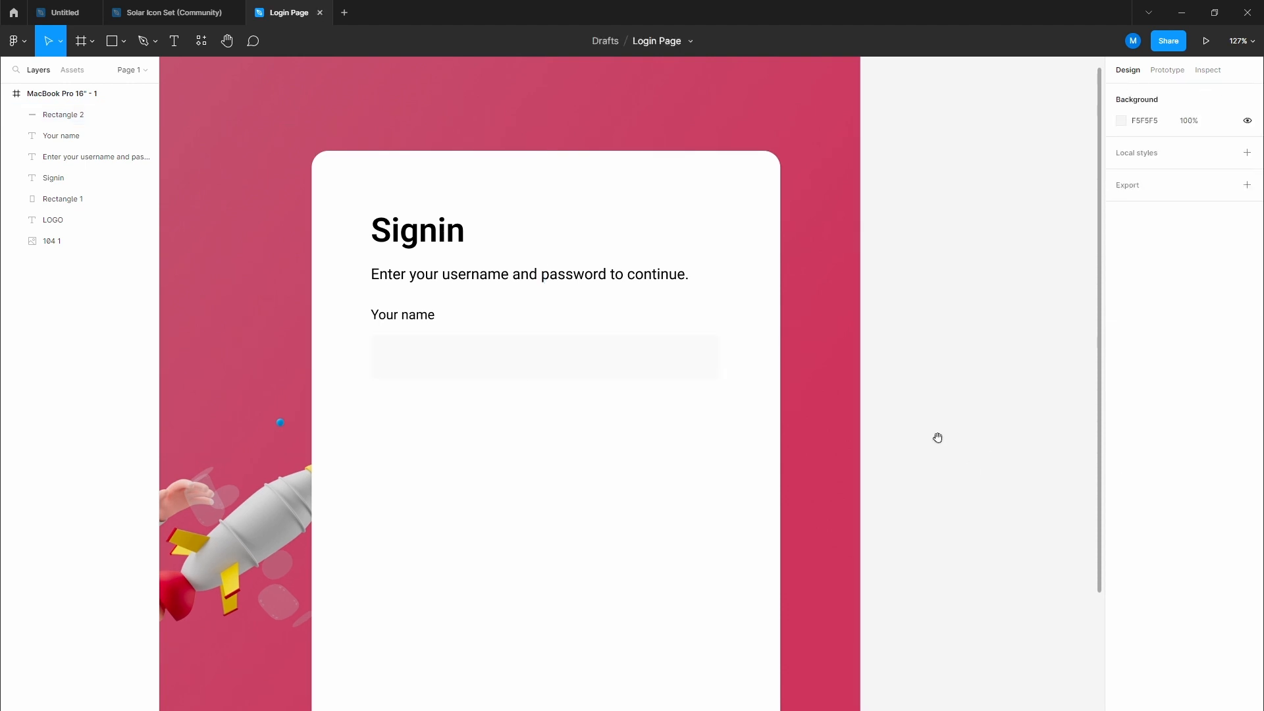
Step: Add a 1-pixel inside stroke to the input rectangle and set its color to light grey DCDCDC
click(671, 373)
click(1128, 413)
click(1121, 434)
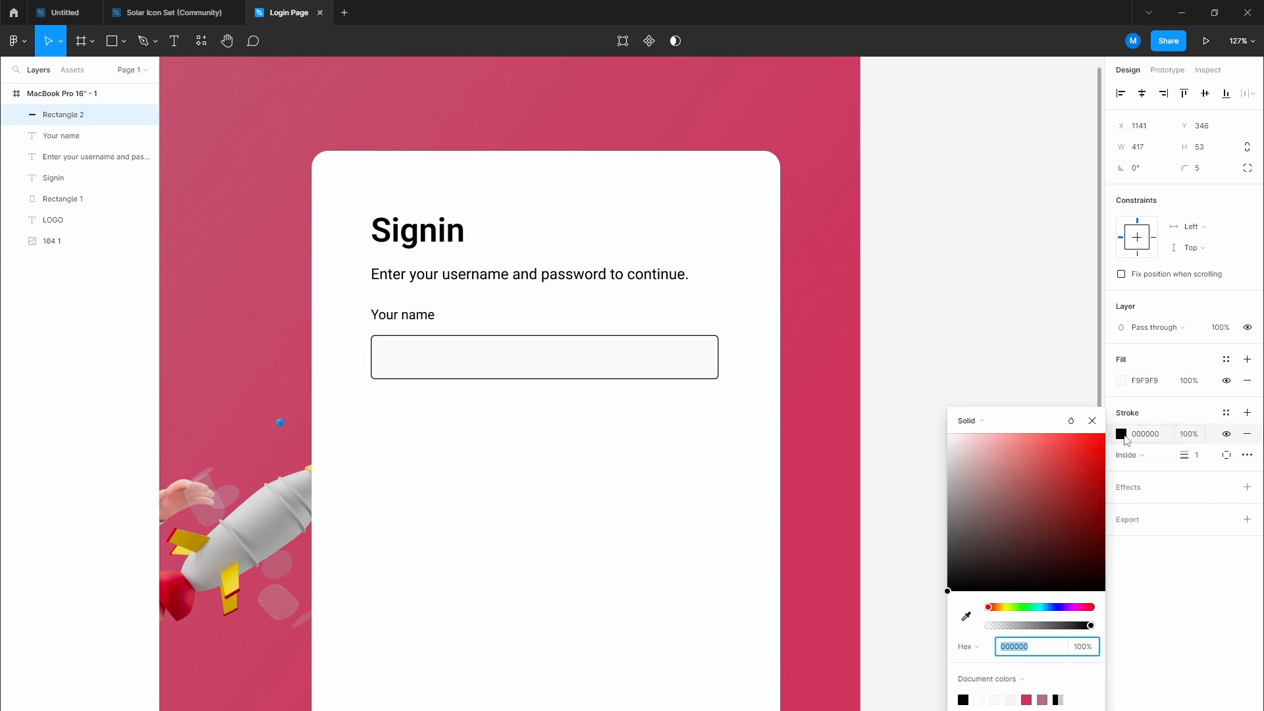
text(d9d9d9)
key(Return)
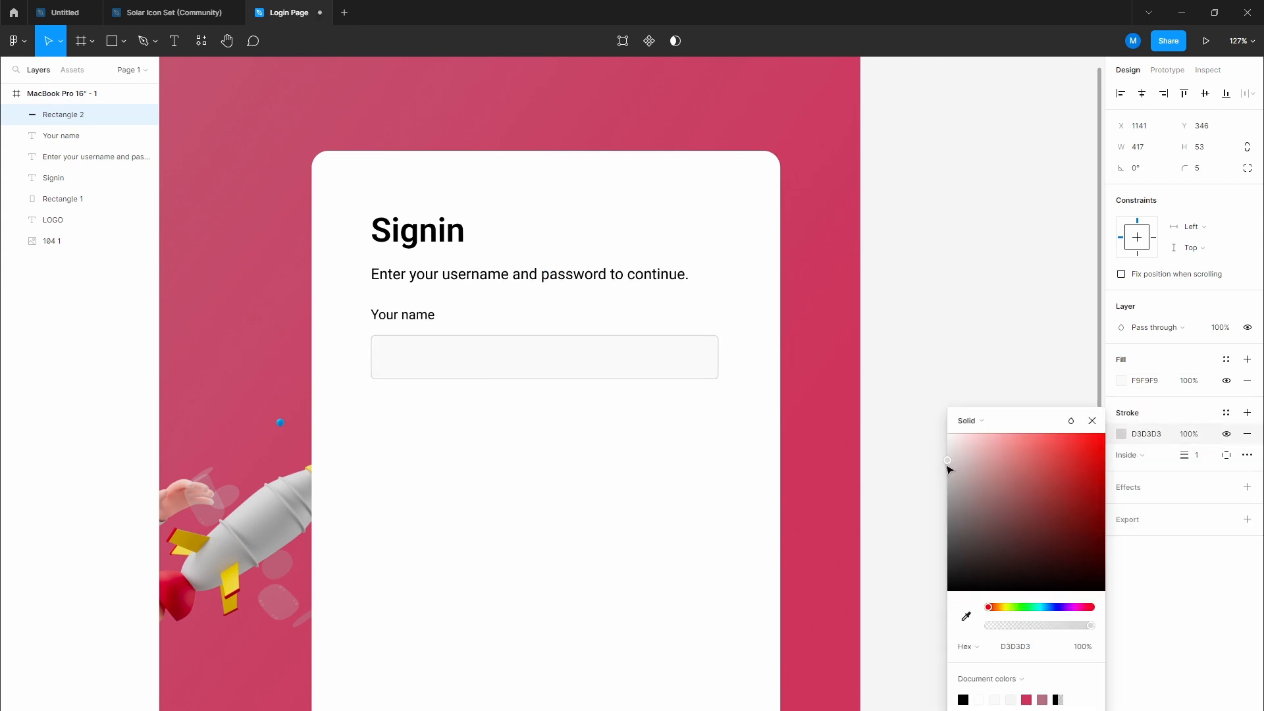
click(943, 349)
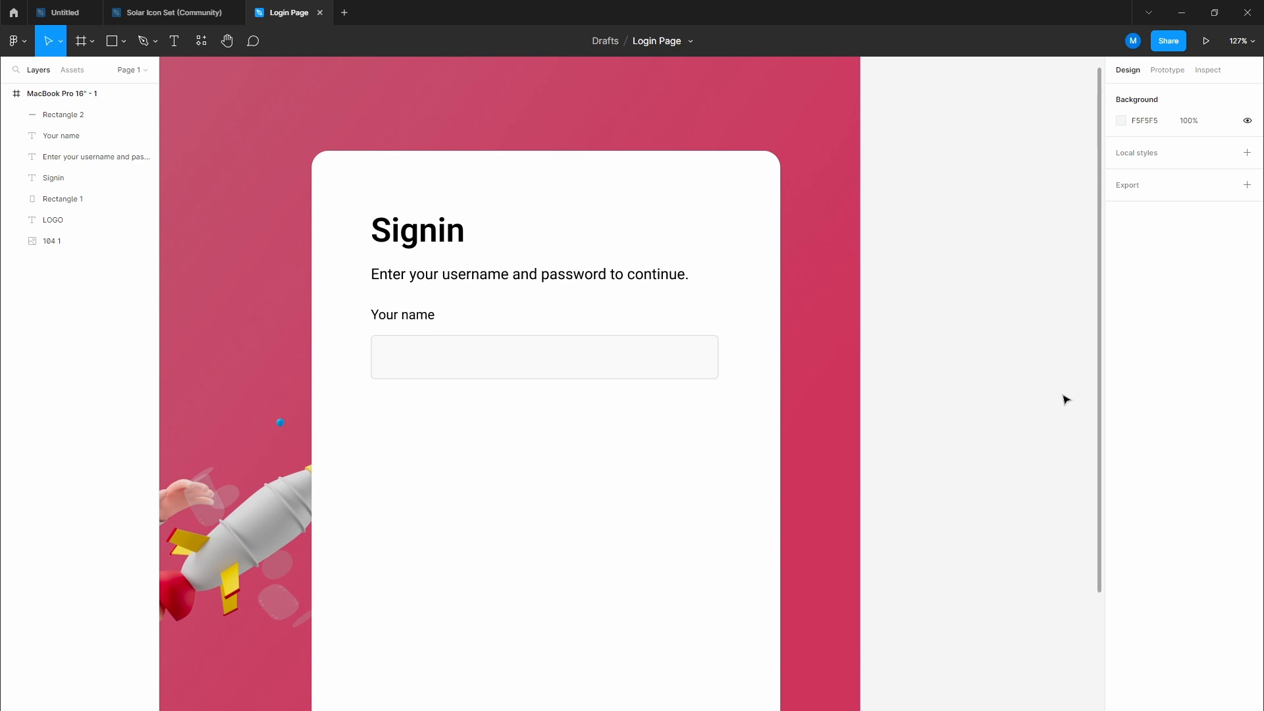
click(655, 373)
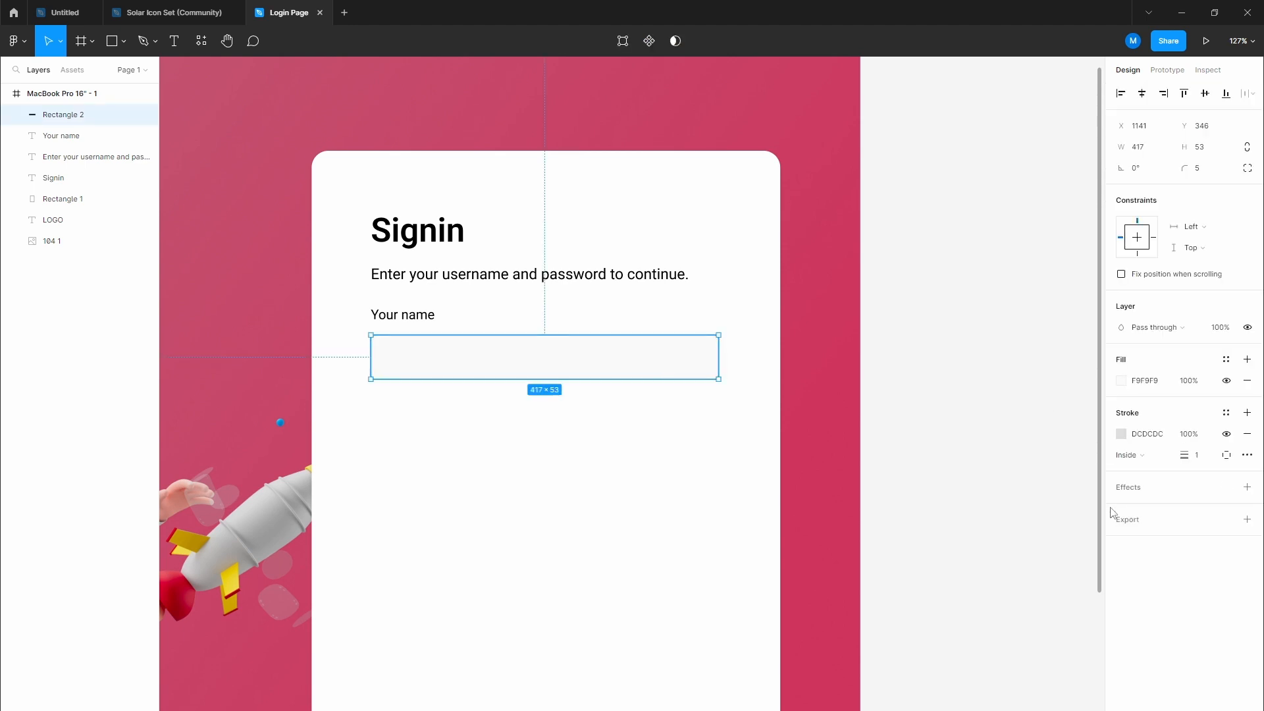
click(939, 430)
scroll(584, 384, up, 1)
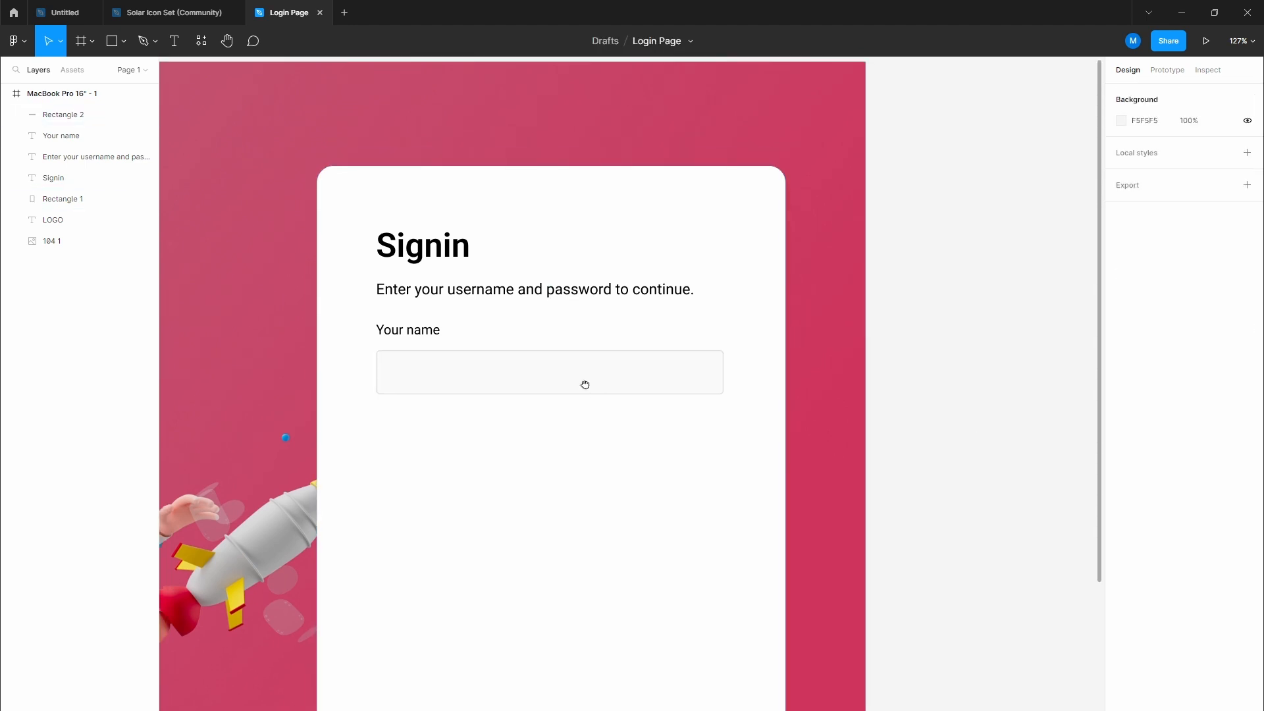
click(408, 334)
drag(408, 335, 447, 373)
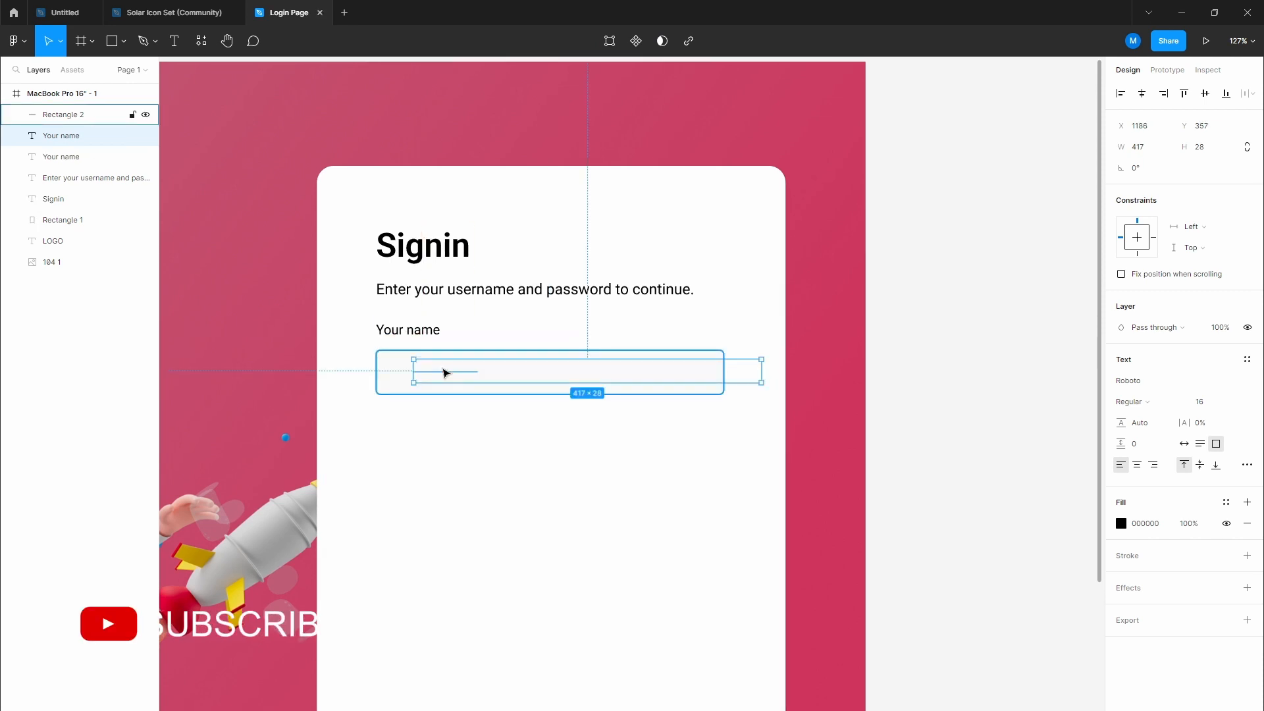
key(ctrl+])
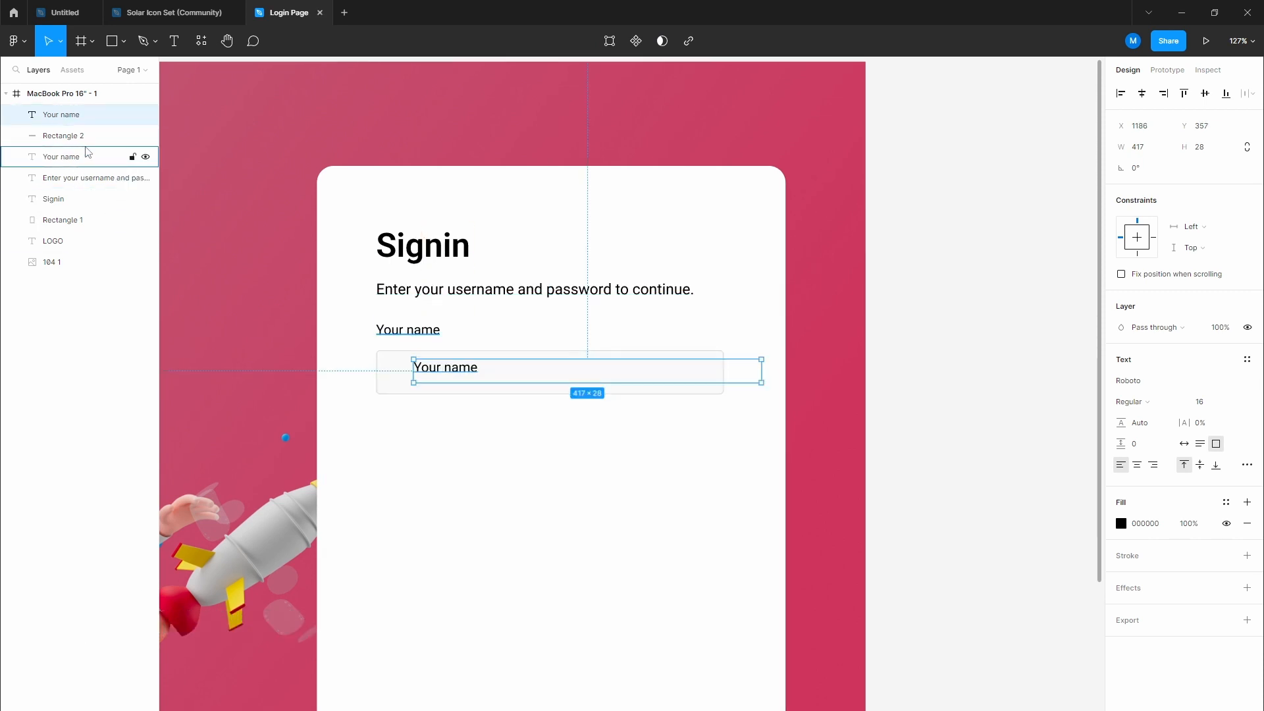
drag(82, 116, 66, 272)
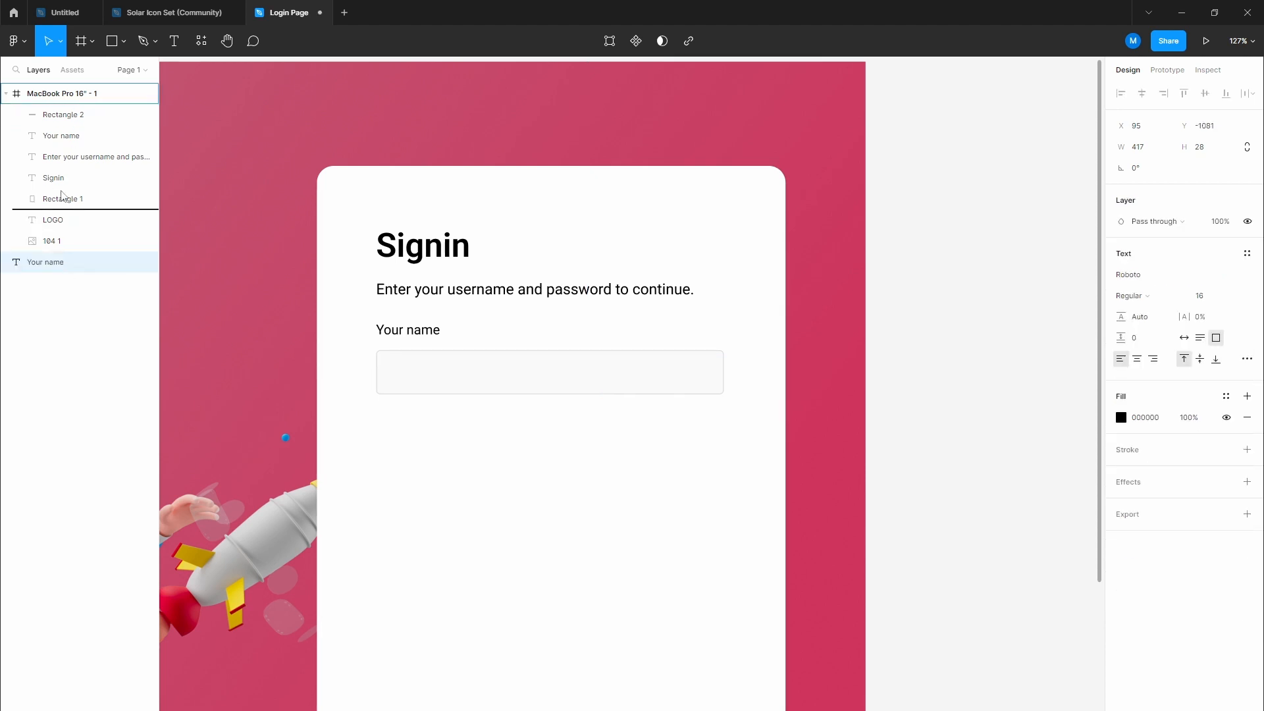
key(ctrl+z)
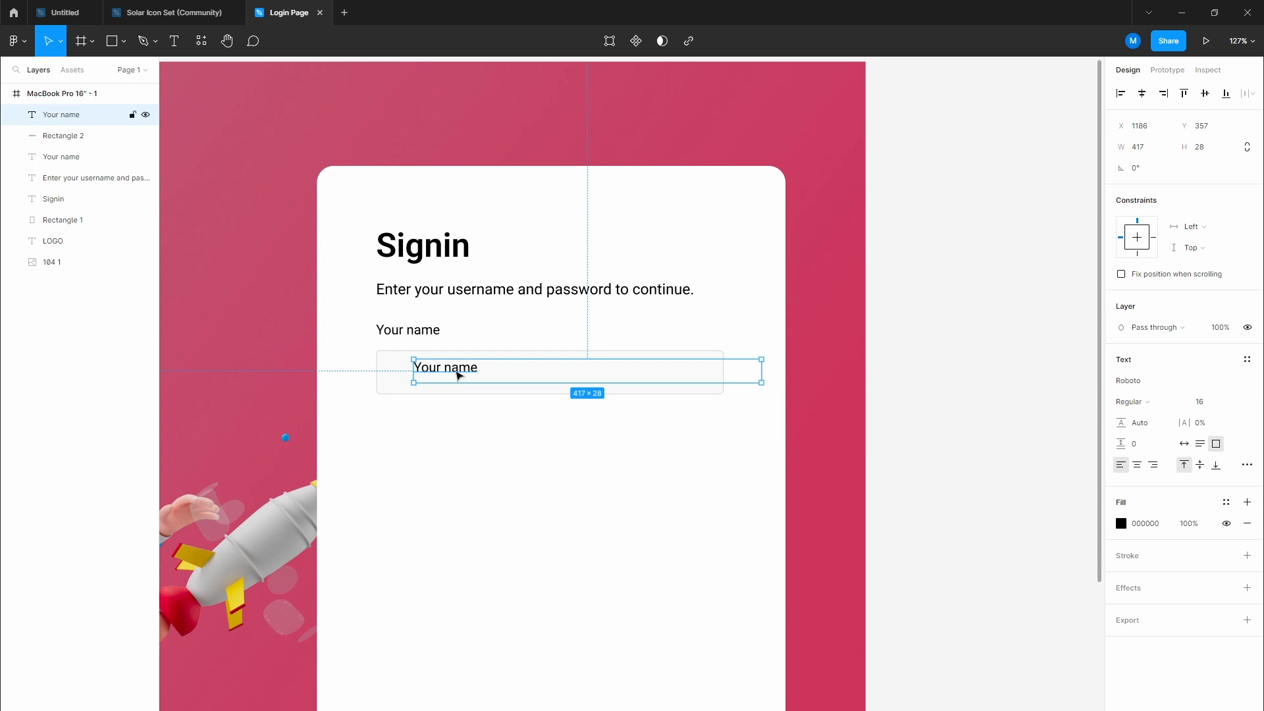
key(Delete)
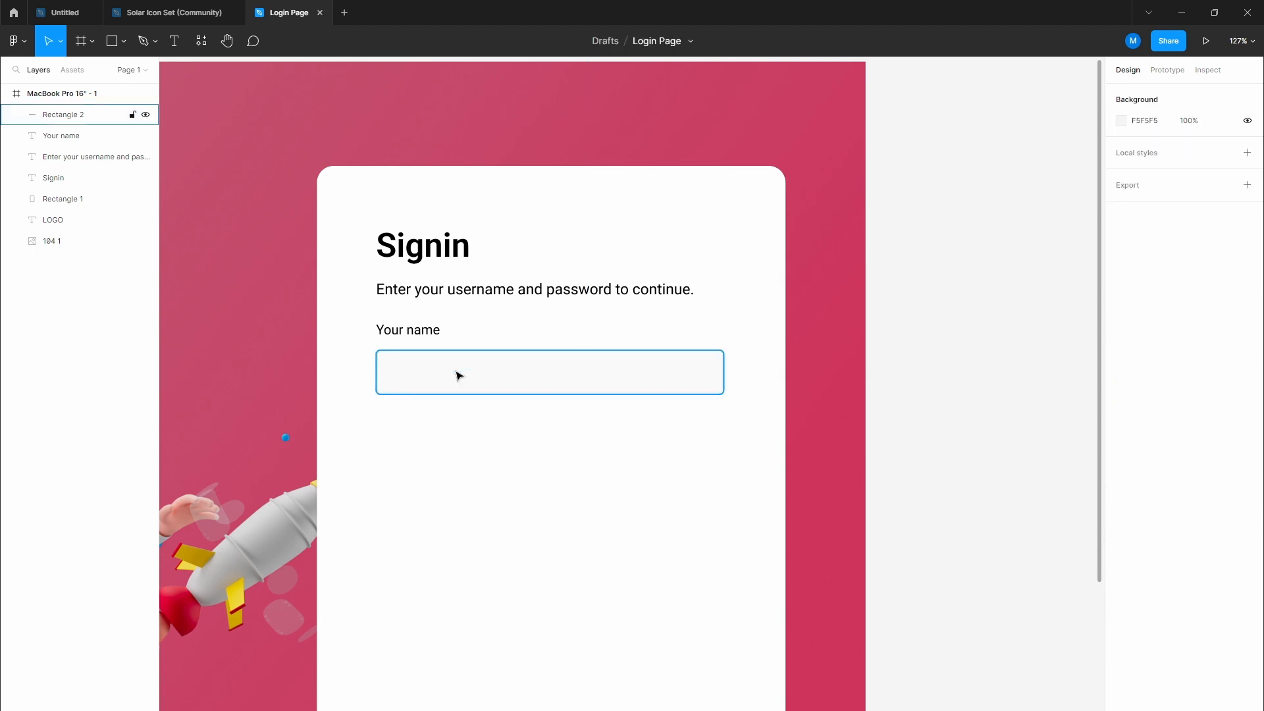
Step: Add the placeholder text "Enter your name" inside the input rectangle, placed at about X 1172, Y 363
key(t)
click(429, 373)
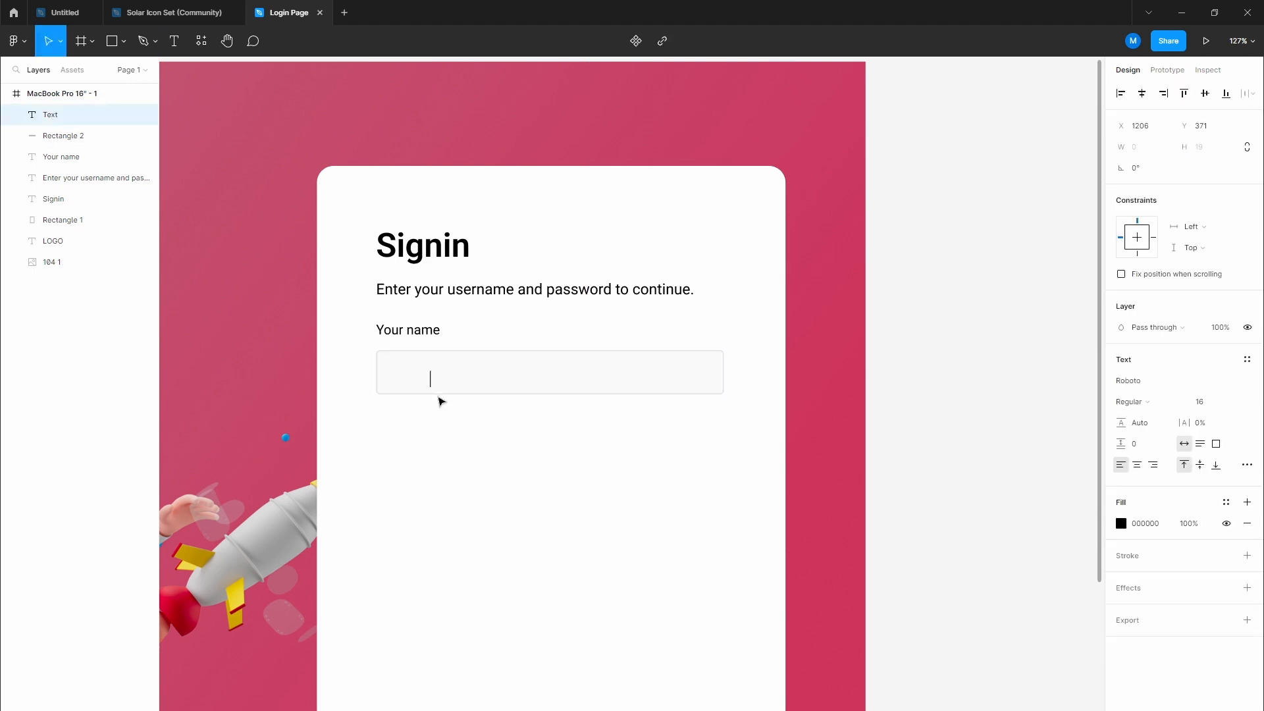
text(enter)
key(ctrl+a)
text(Enter your name)
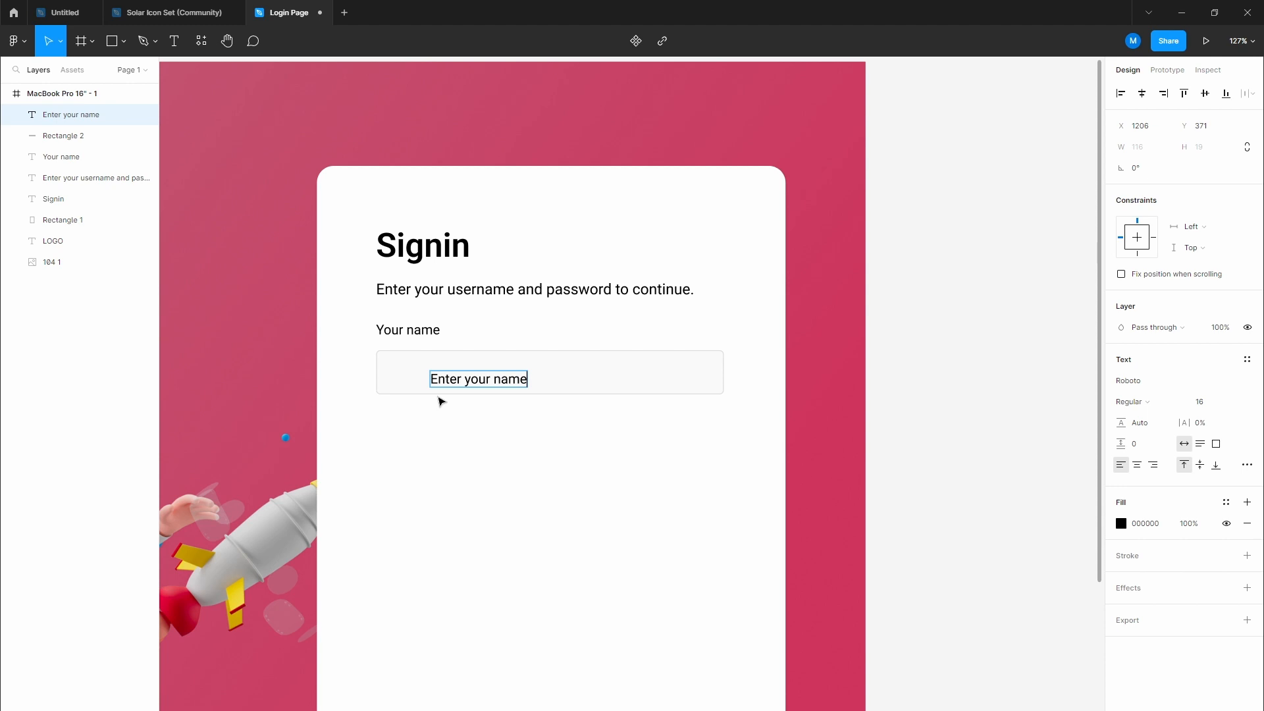
key(Escape)
drag(484, 383, 490, 329)
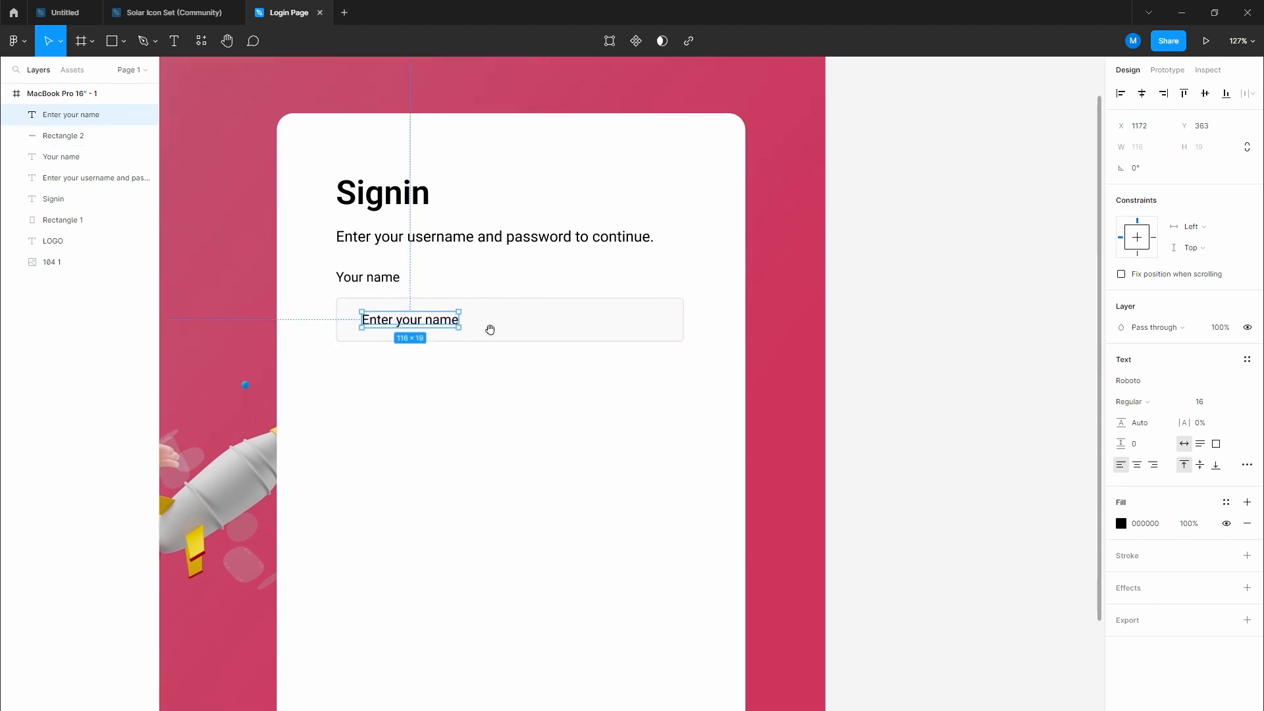
Step: Set the placeholder's font size to 14 and nudge it down to Y 365 within the input rectangle
click(1203, 403)
text(14)
key(Return)
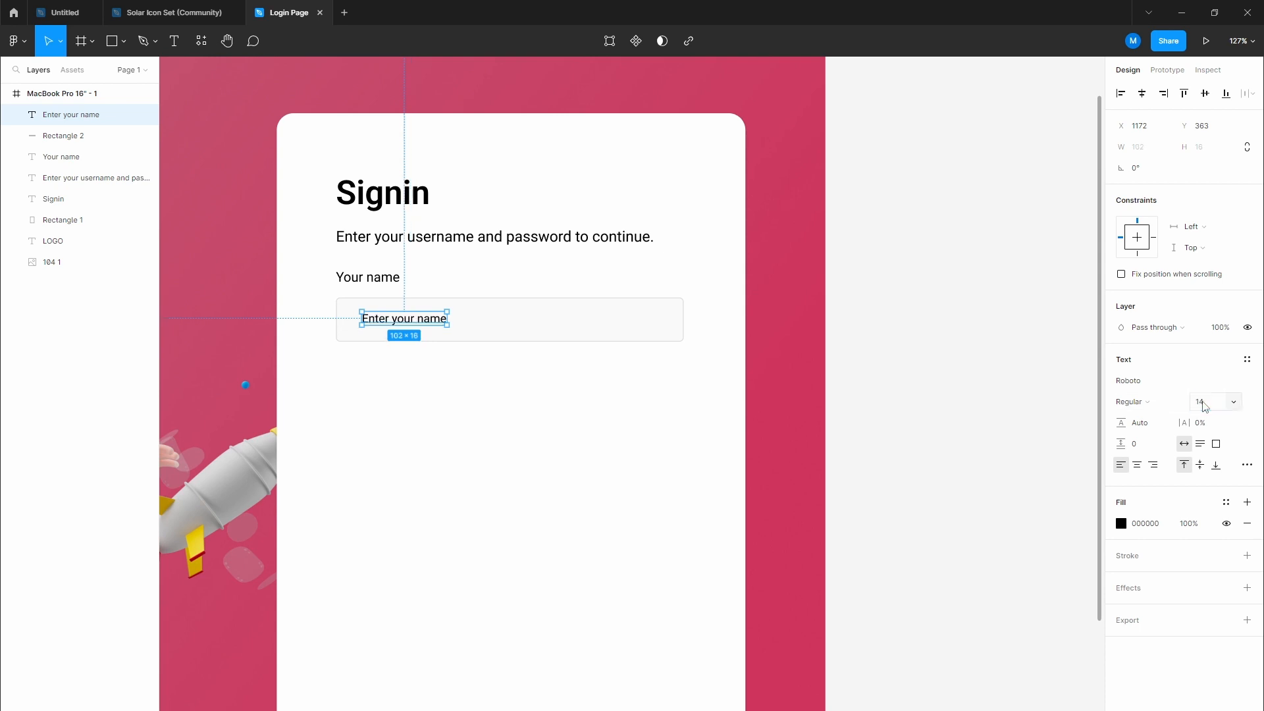
key(Down)
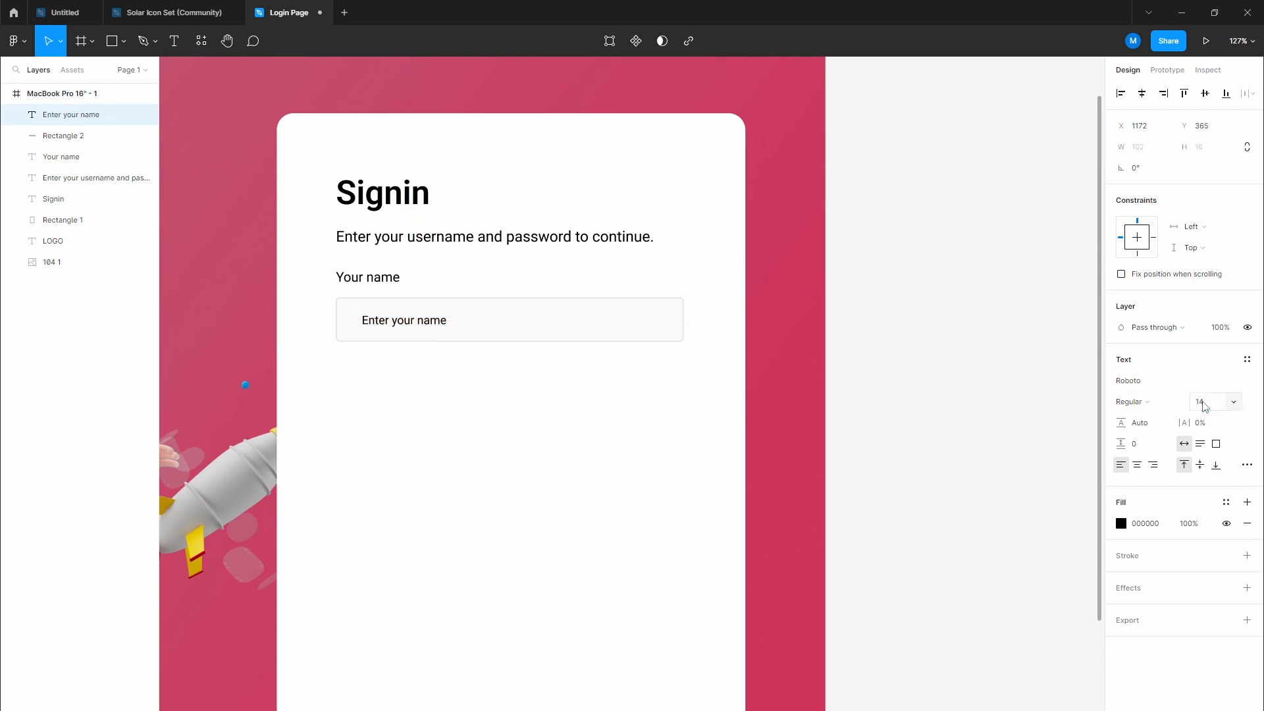
Step: Set the fill color of the "Enter your name" placeholder text to grey 949494
click(1122, 524)
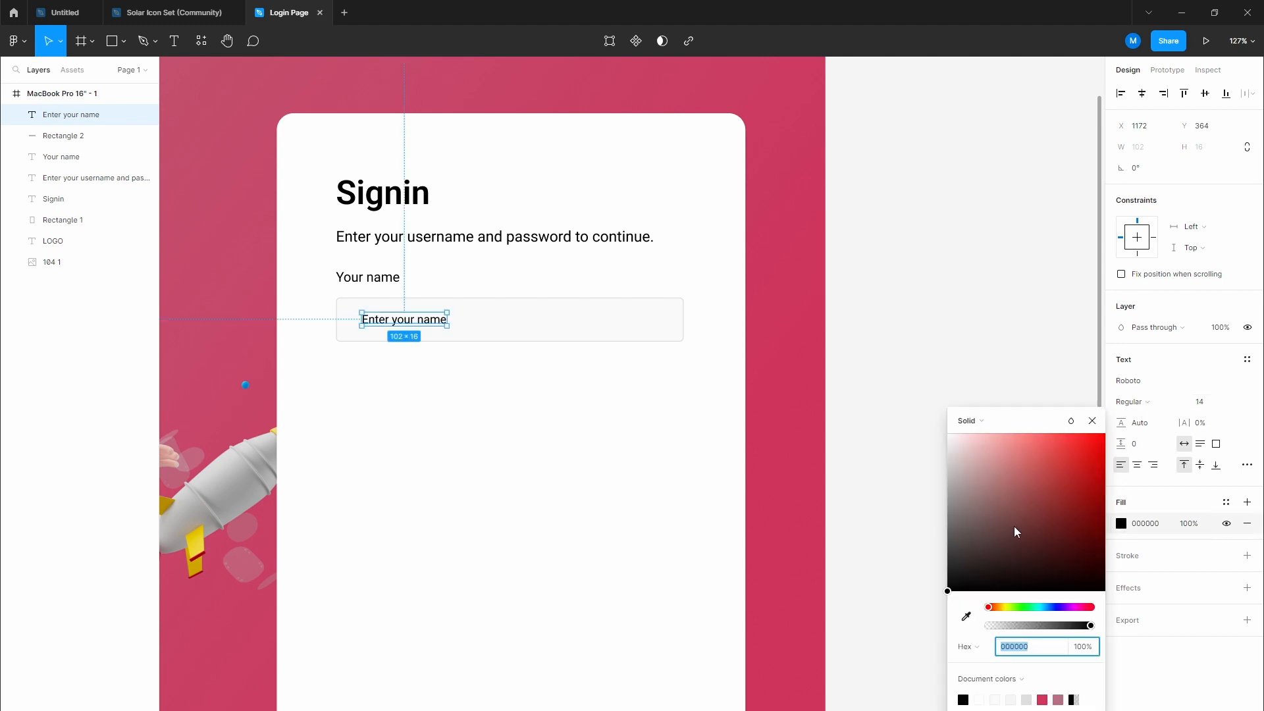
drag(1017, 531, 935, 505)
click(880, 313)
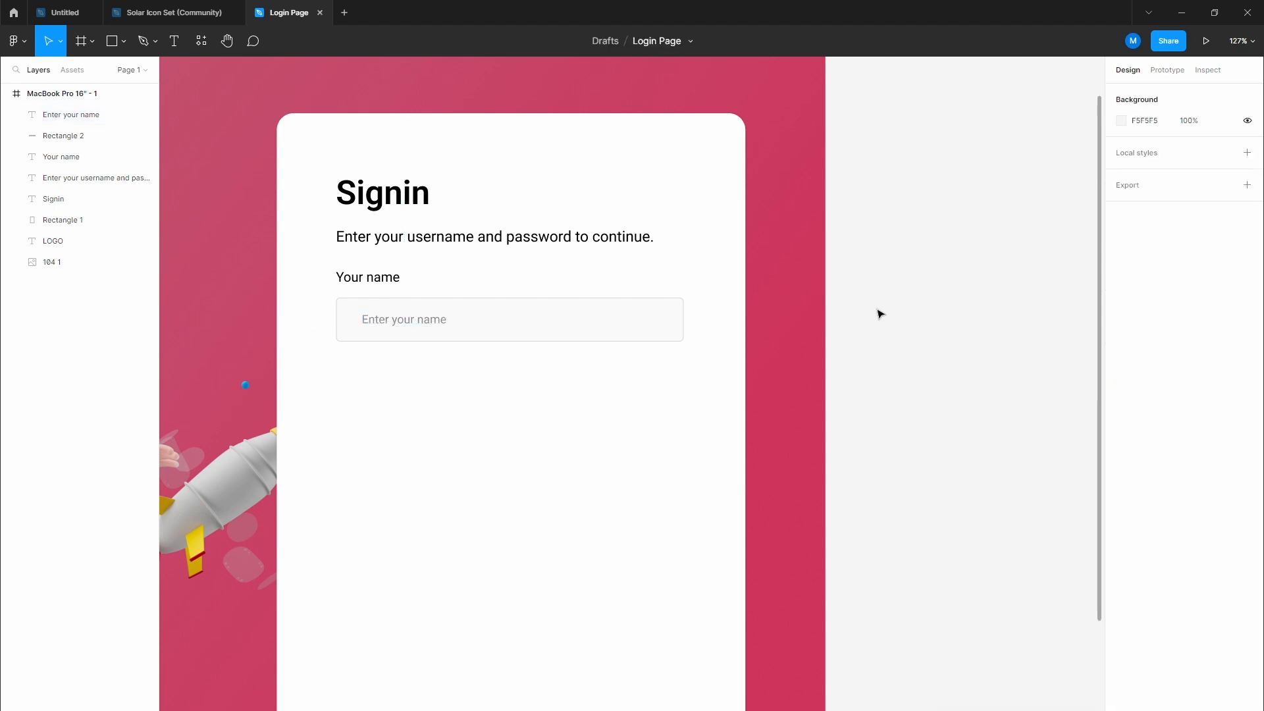
Step: Duplicate the name label, input rectangle and placeholder together directly below the first field, with the copied label at Y 423
click(480, 327)
shift+click(428, 324)
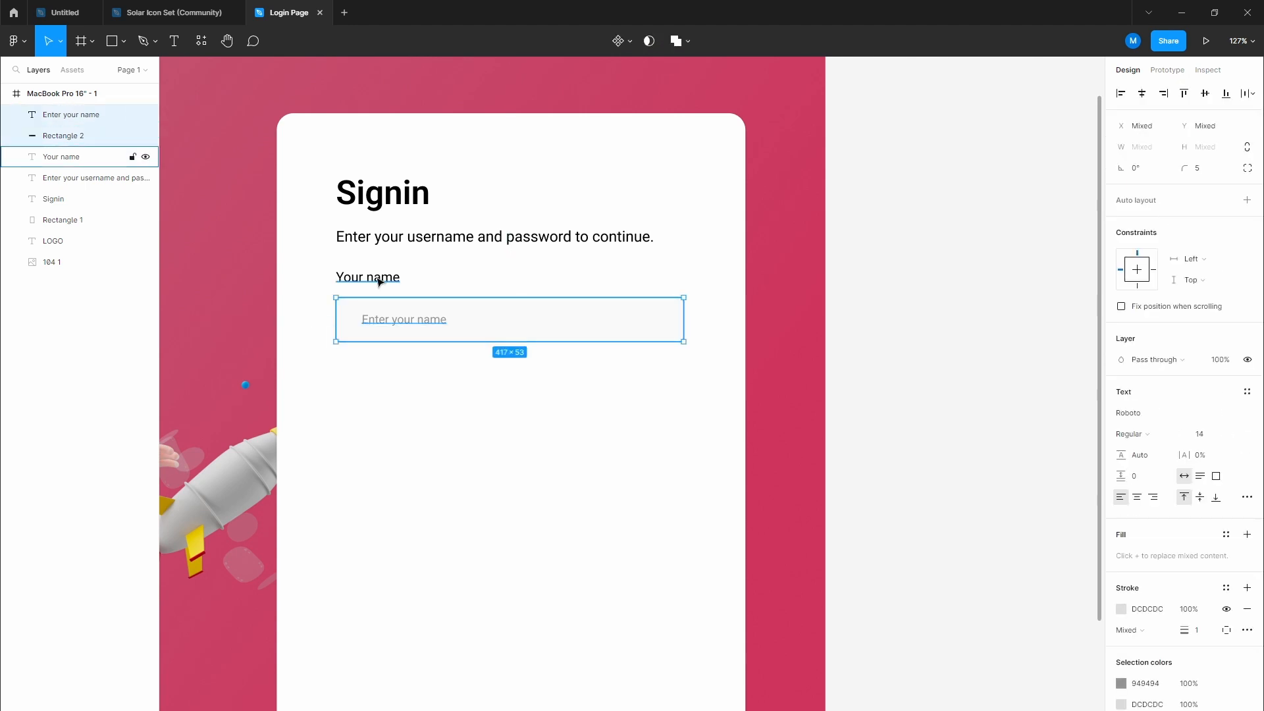
shift+click(381, 277)
drag(382, 278, 389, 385)
Step: Change the copied field's label to "Password" and the first field's label to "Username"
double_click(388, 370)
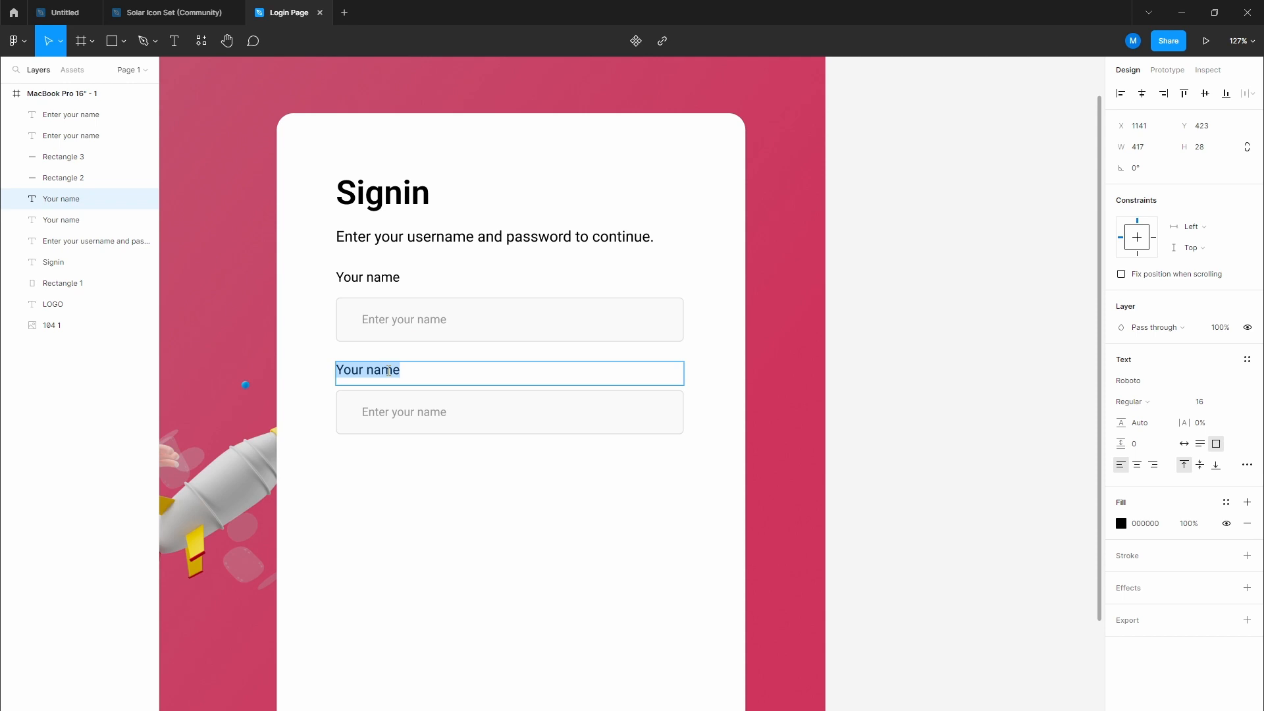
text(Password)
key(Escape)
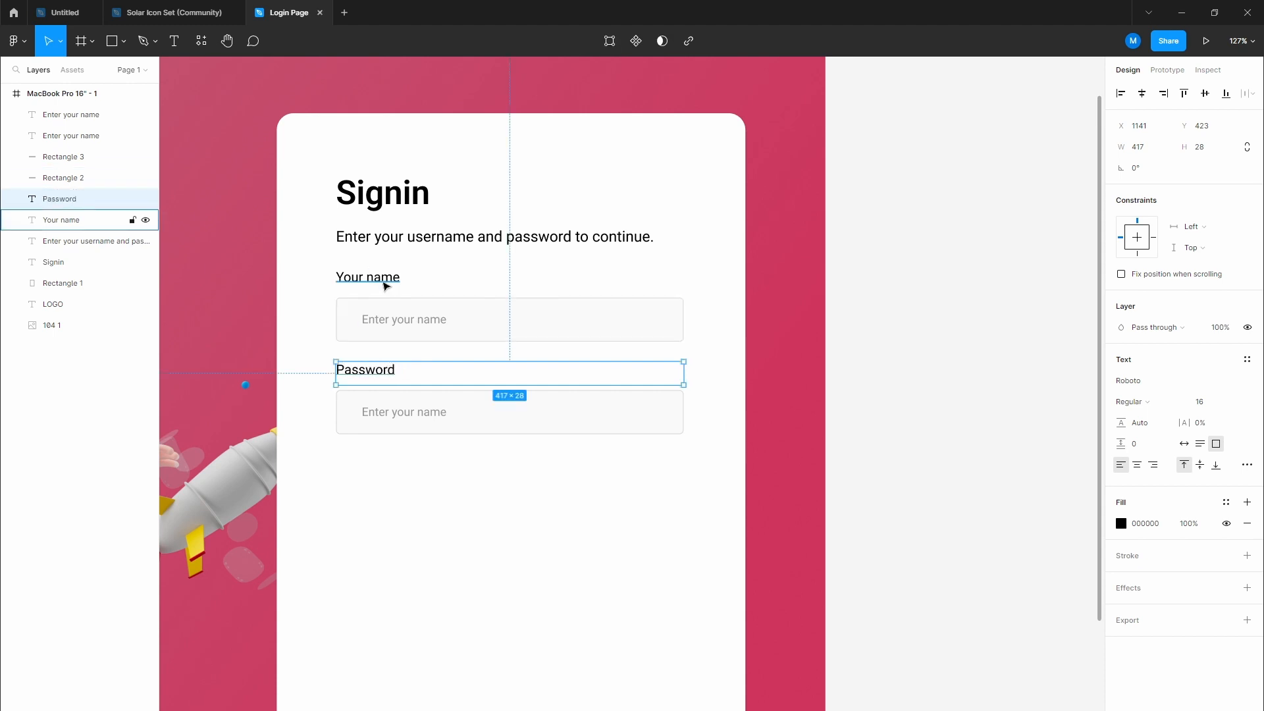
click(371, 280)
double_click(370, 279)
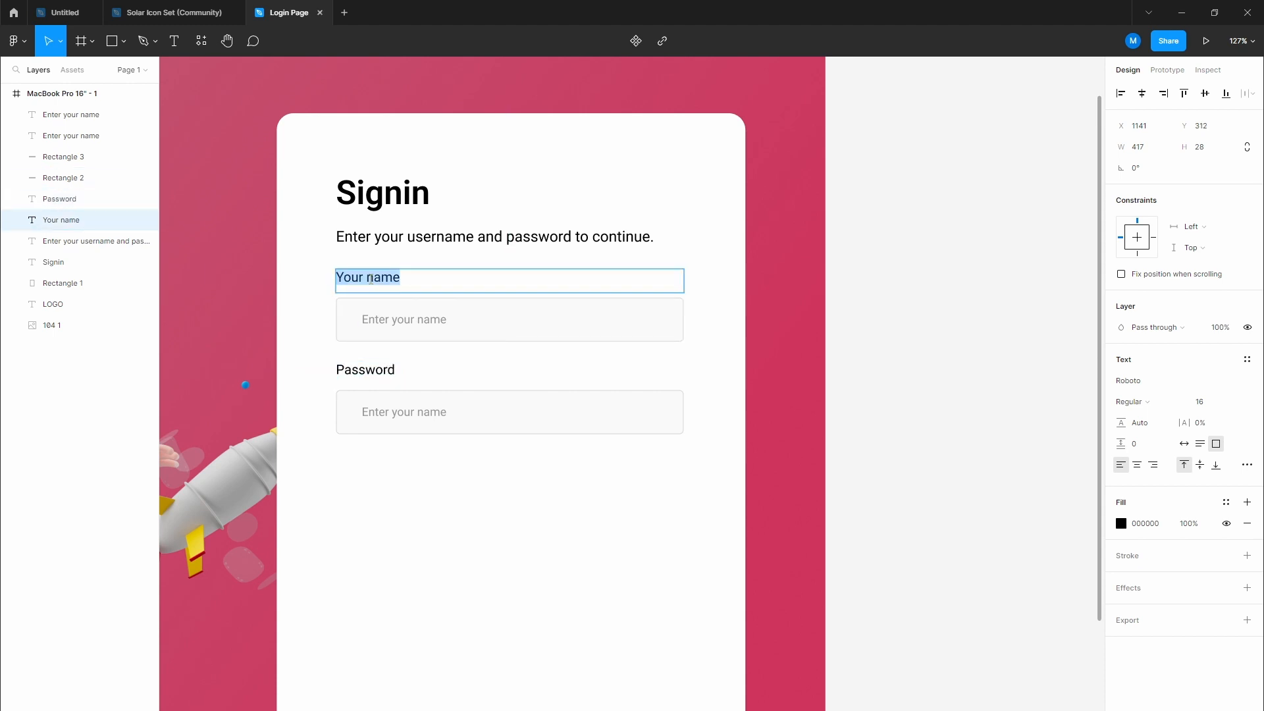
text(Username)
key(Escape)
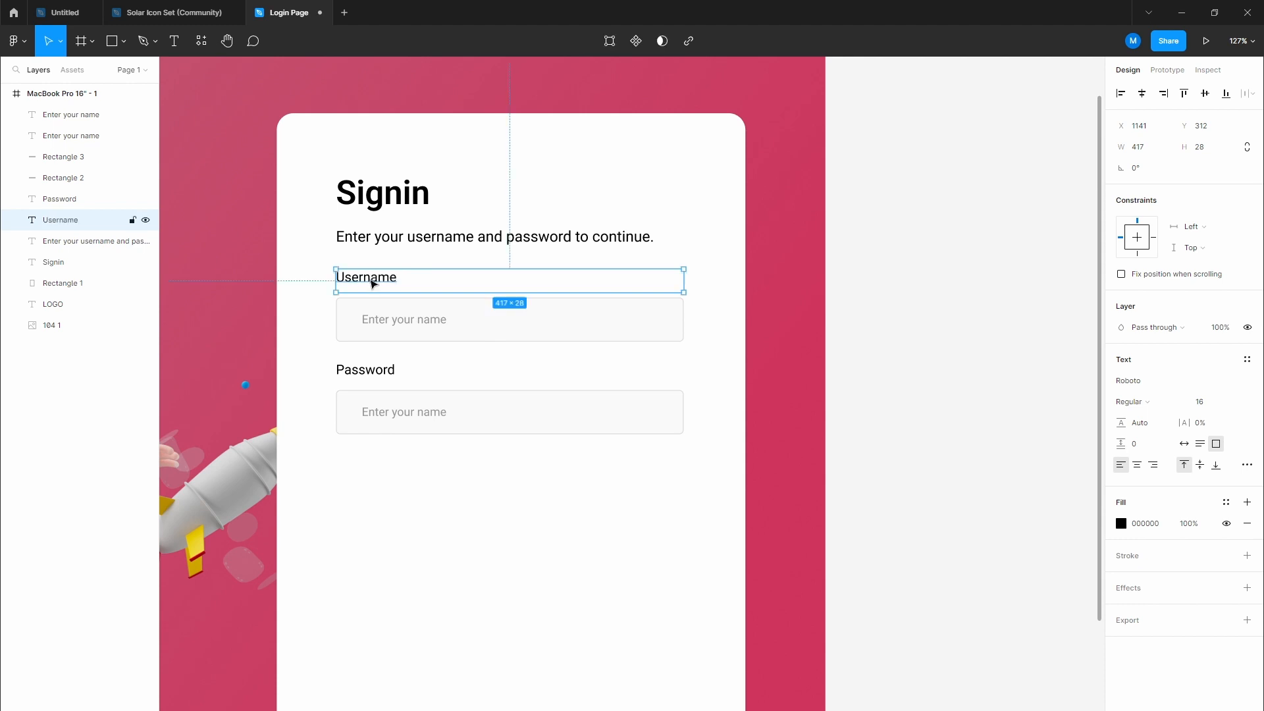
Step: Change the placeholder inside the Username field to "Enter username"
click(398, 321)
double_click(414, 320)
drag(418, 321, 472, 321)
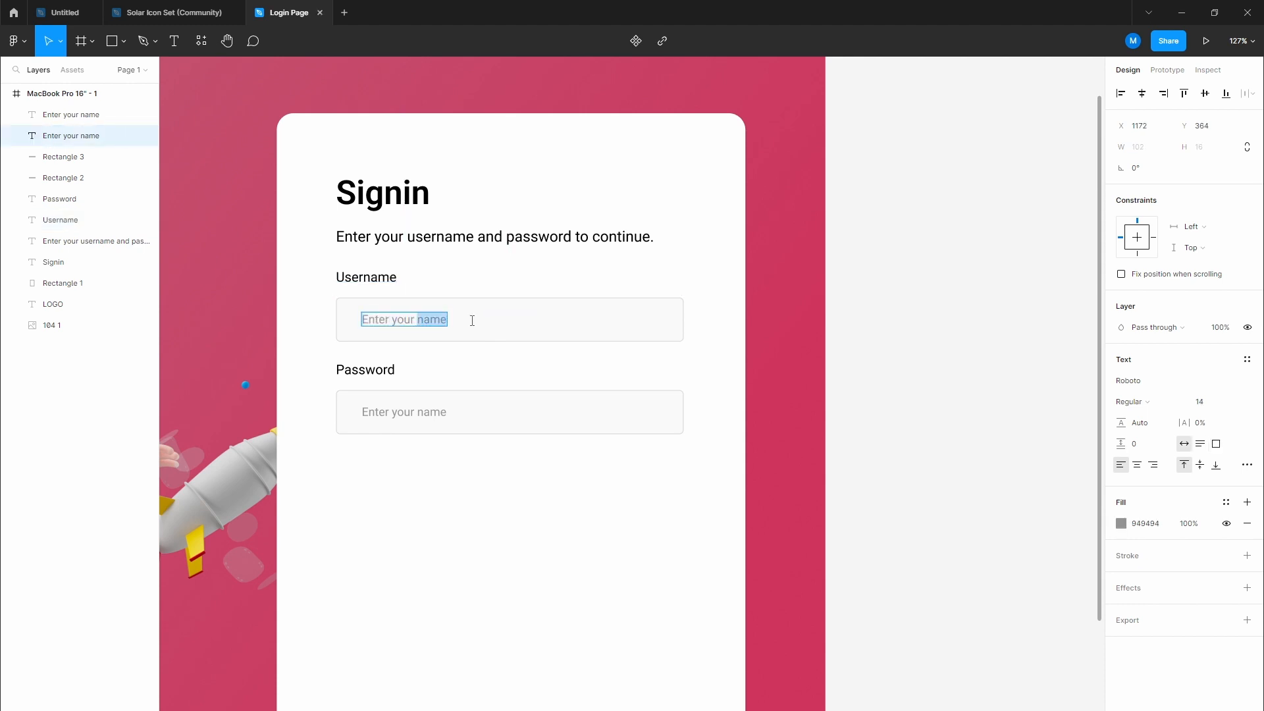
key(ctrl+a)
text(E)
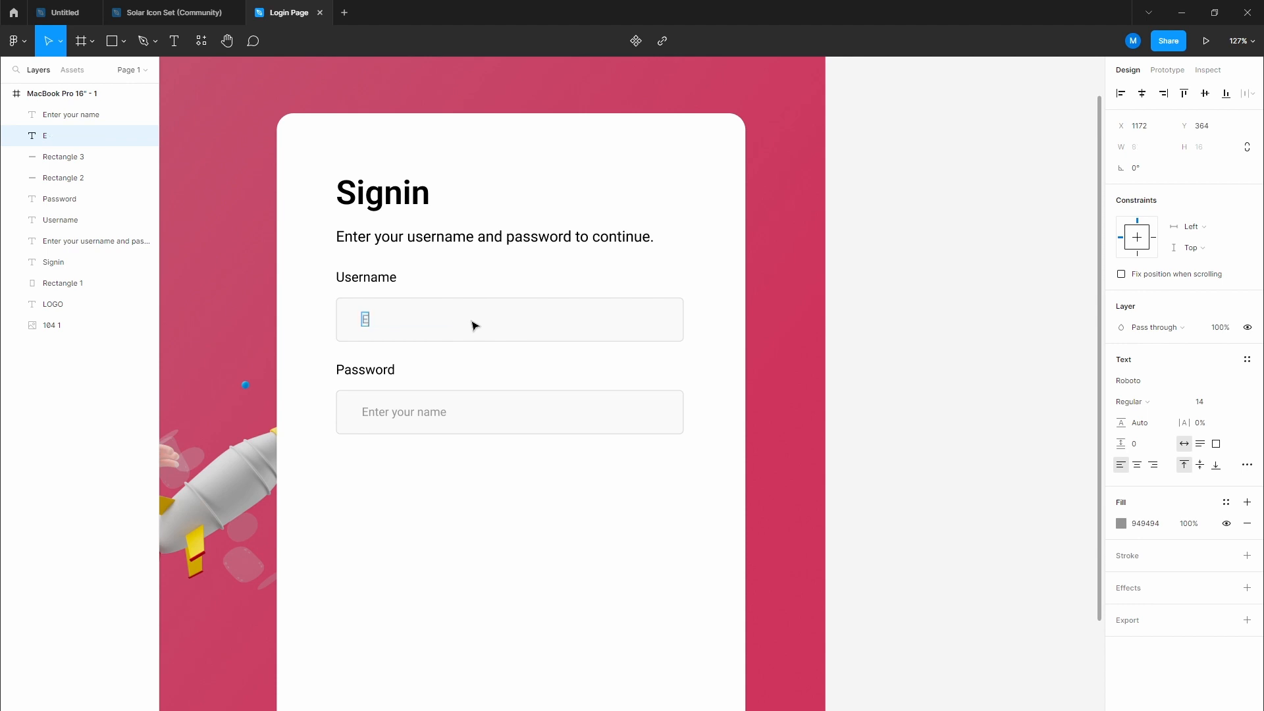
text(nter username)
key(Escape)
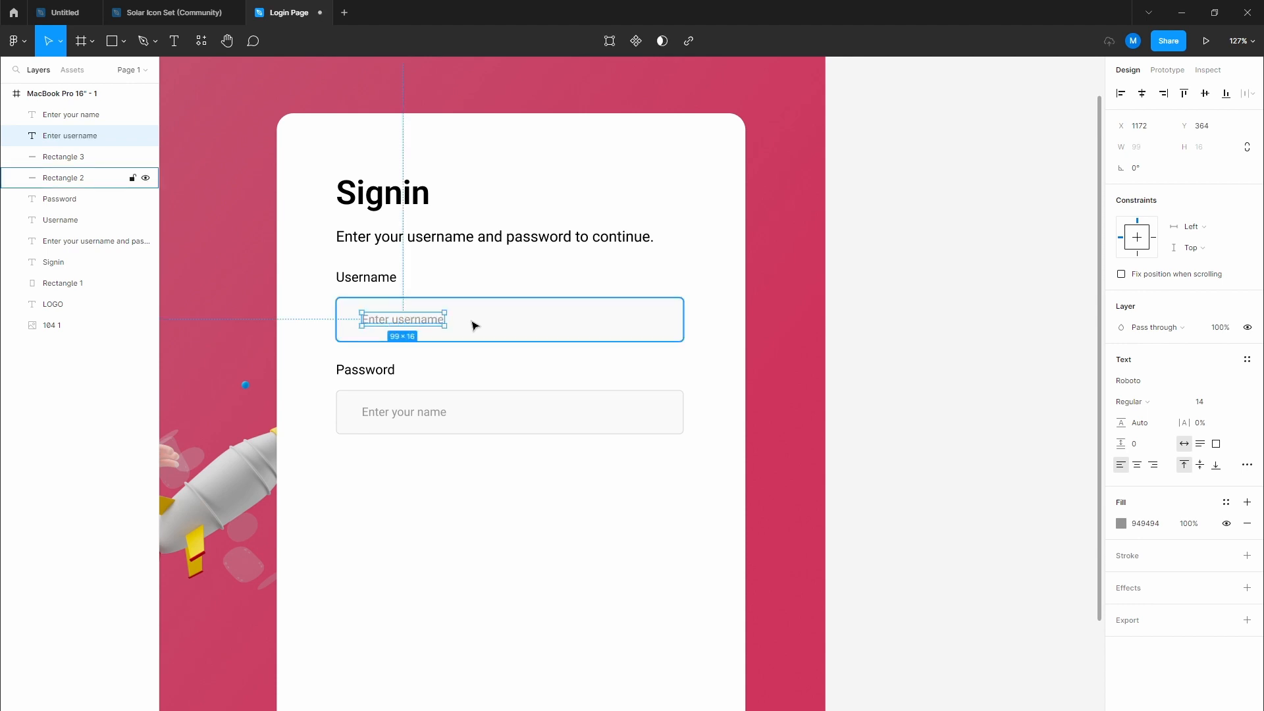
Step: Duplicate the input rectangle below the Password field at Y 553 and fill it with pink C54D6C sampled from the background
click(808, 419)
drag(506, 346, 591, 482)
scroll(520, 358, down, 1)
scroll(520, 357, down, 1)
click(561, 341)
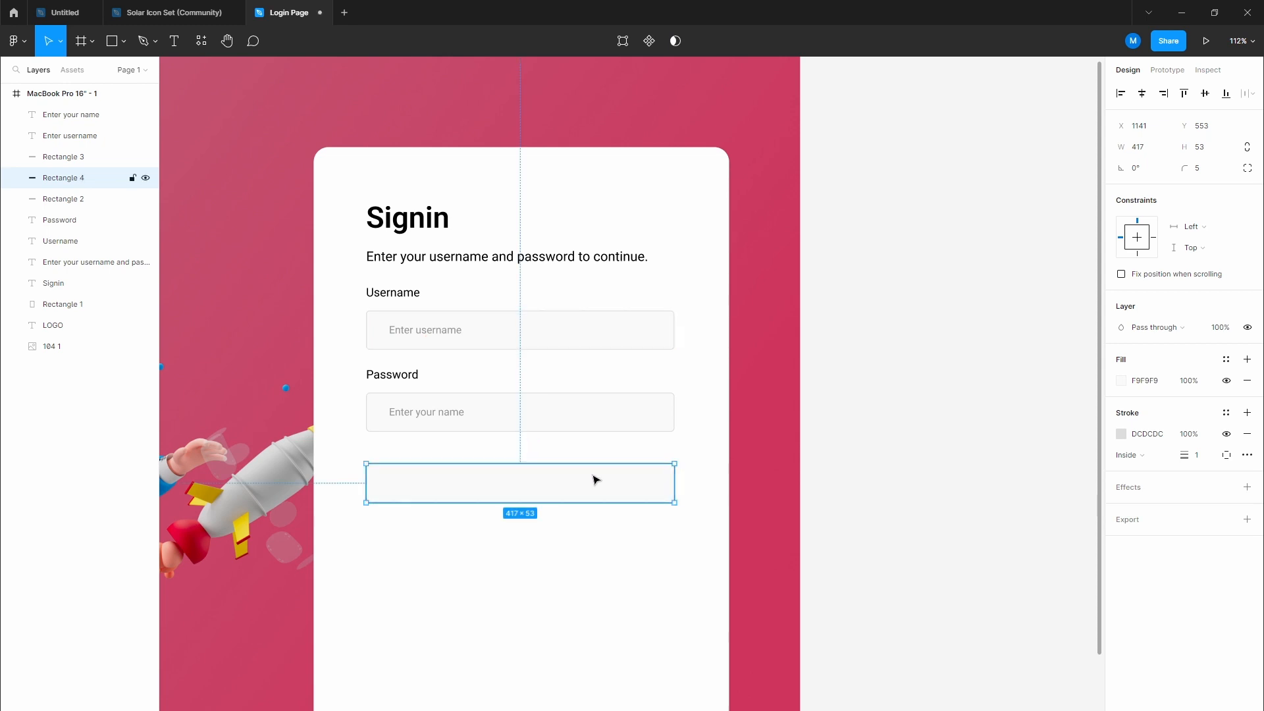
key(i)
click(274, 156)
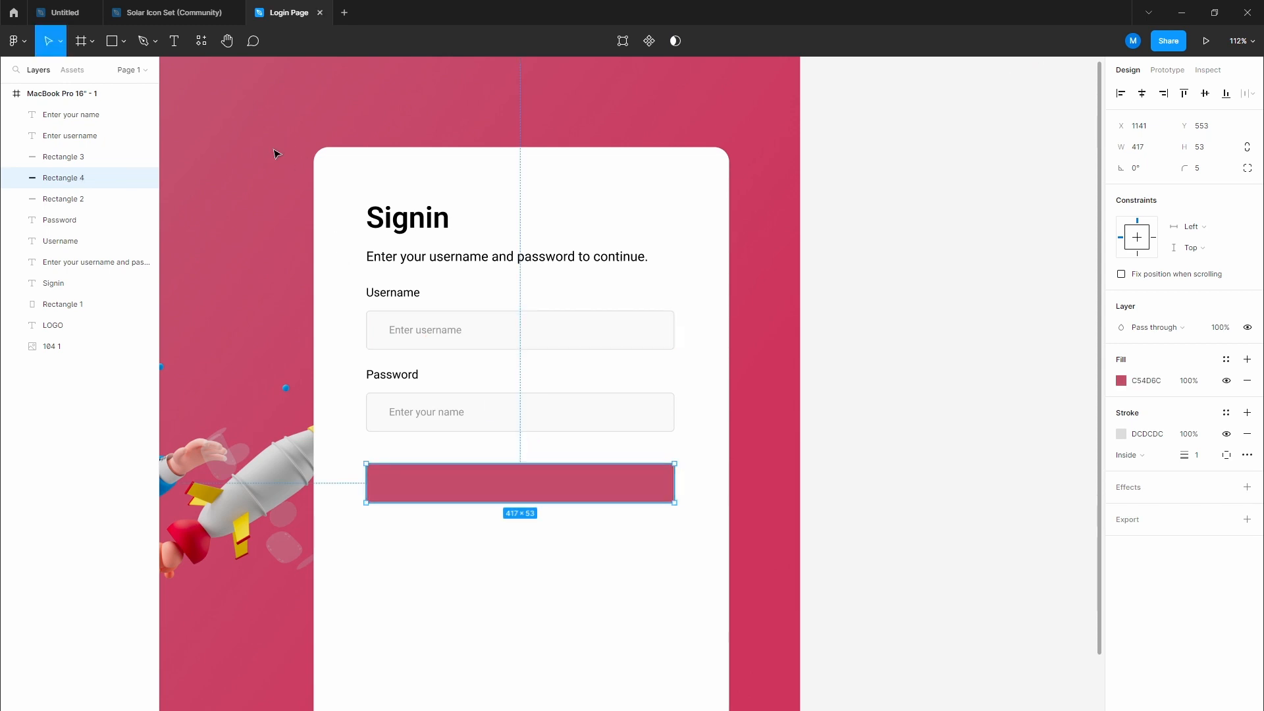
click(855, 460)
Step: Copy the card's subtitle text onto the pink button rectangle at Y 566 and change its text to "Login"
click(507, 266)
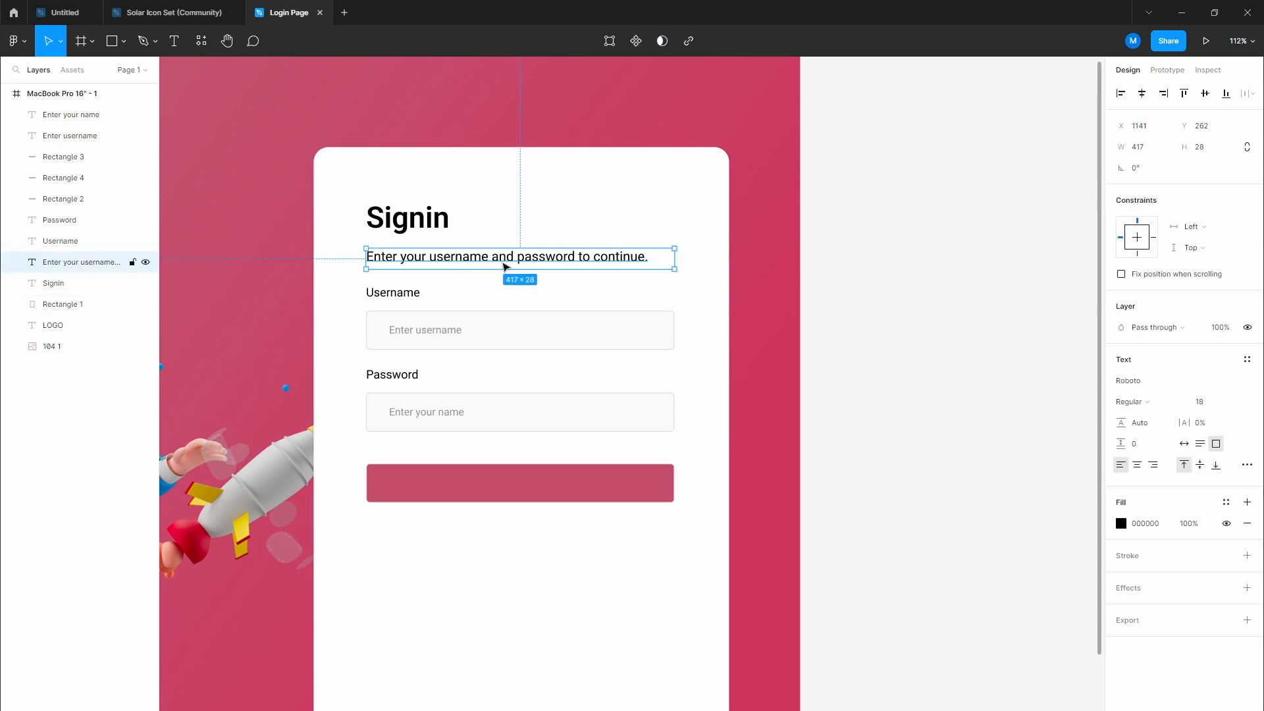
alt+drag(542, 263, 544, 489)
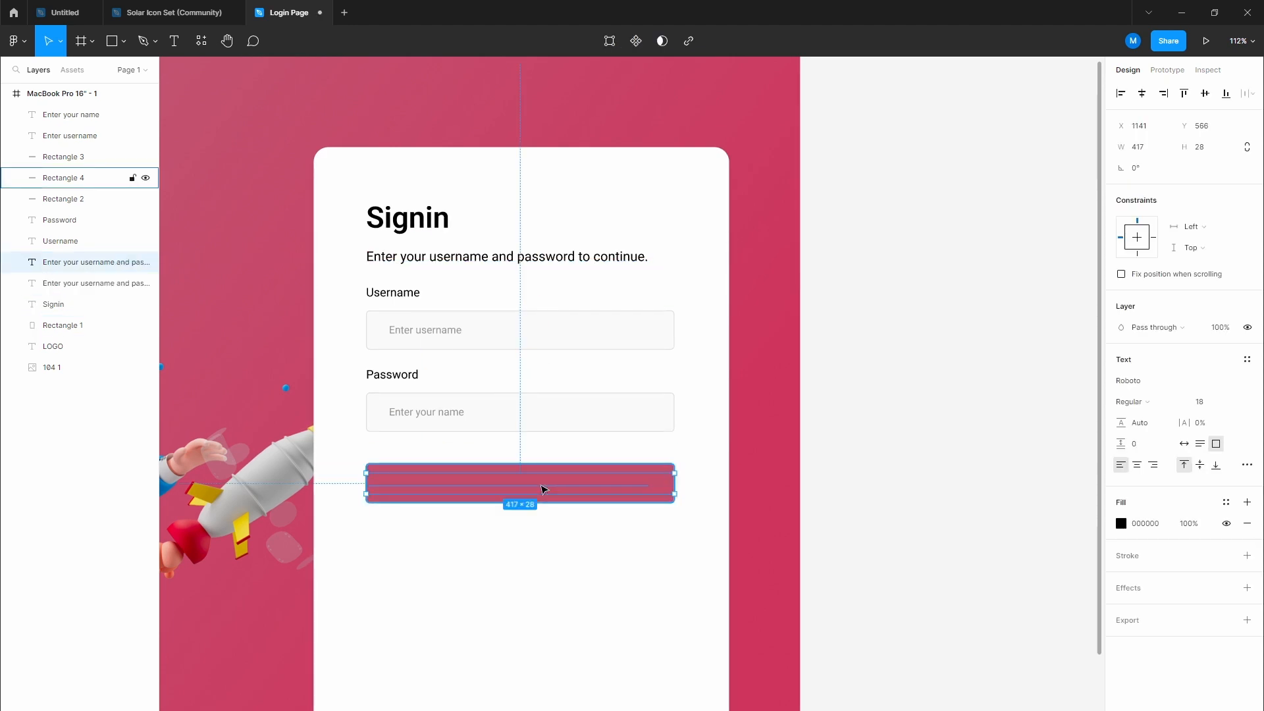
double_click(541, 485)
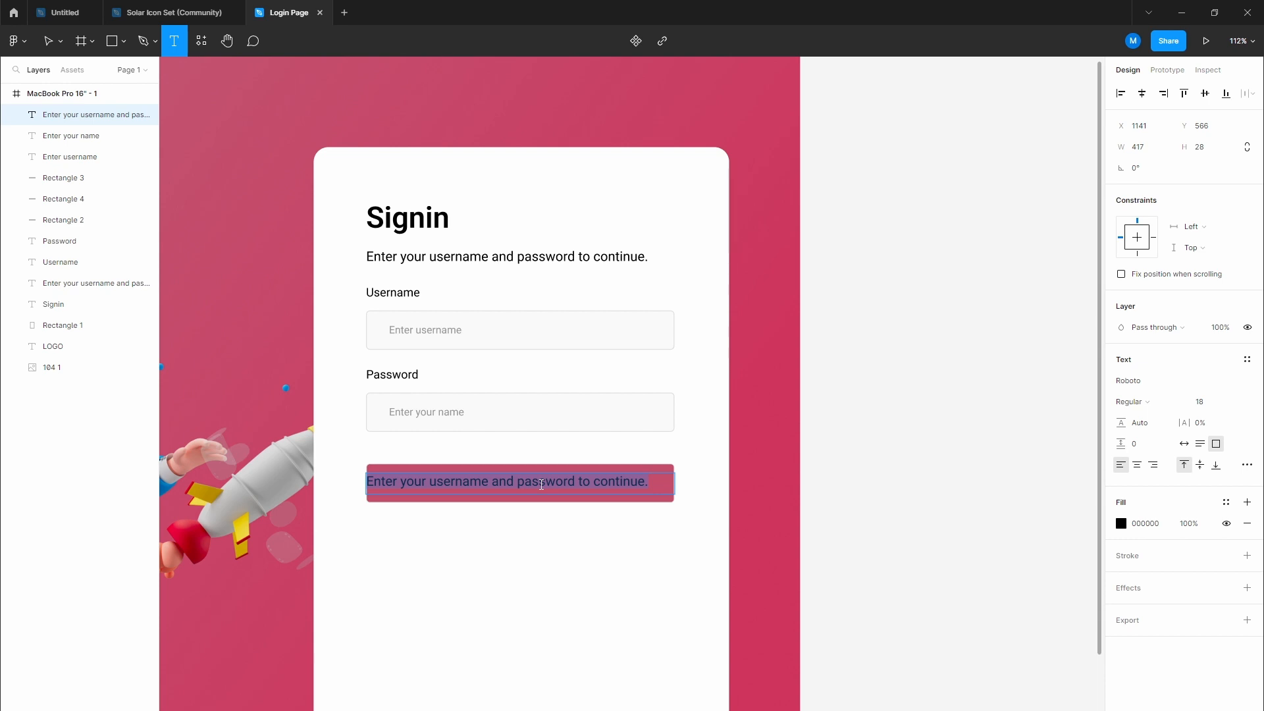
text(GET)
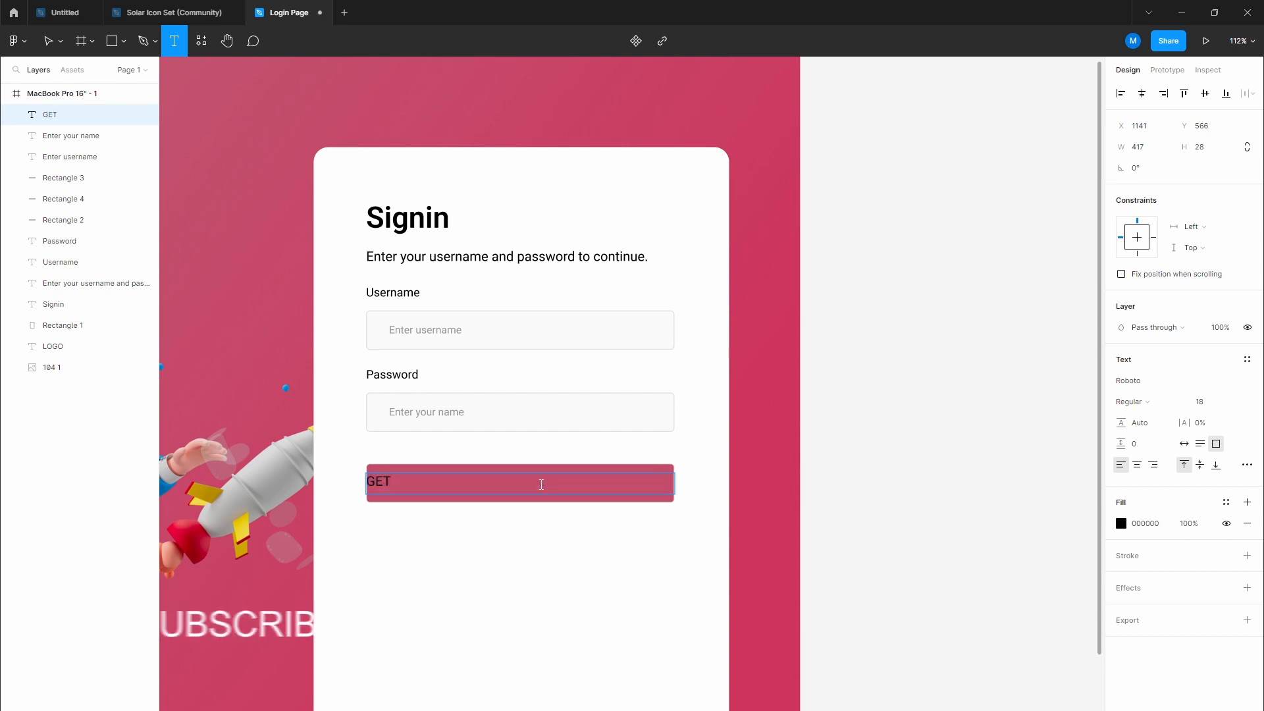
key(ctrl+a)
text(get)
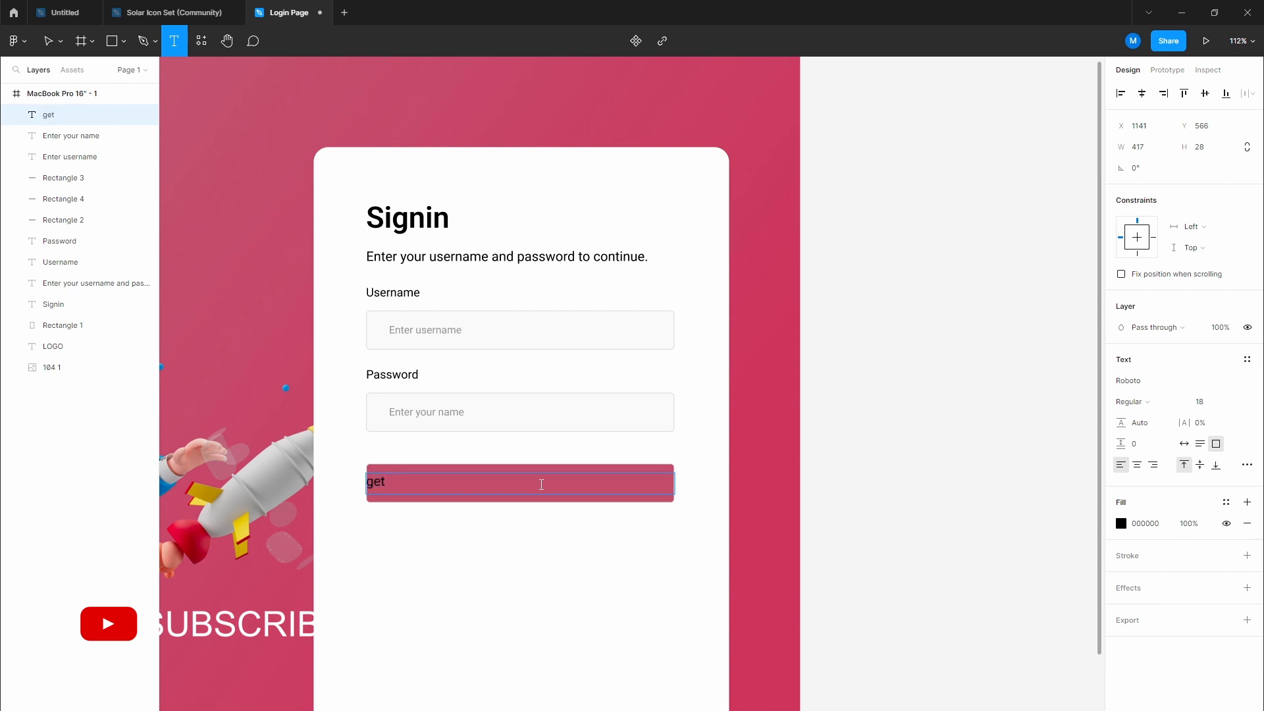
text(Get)
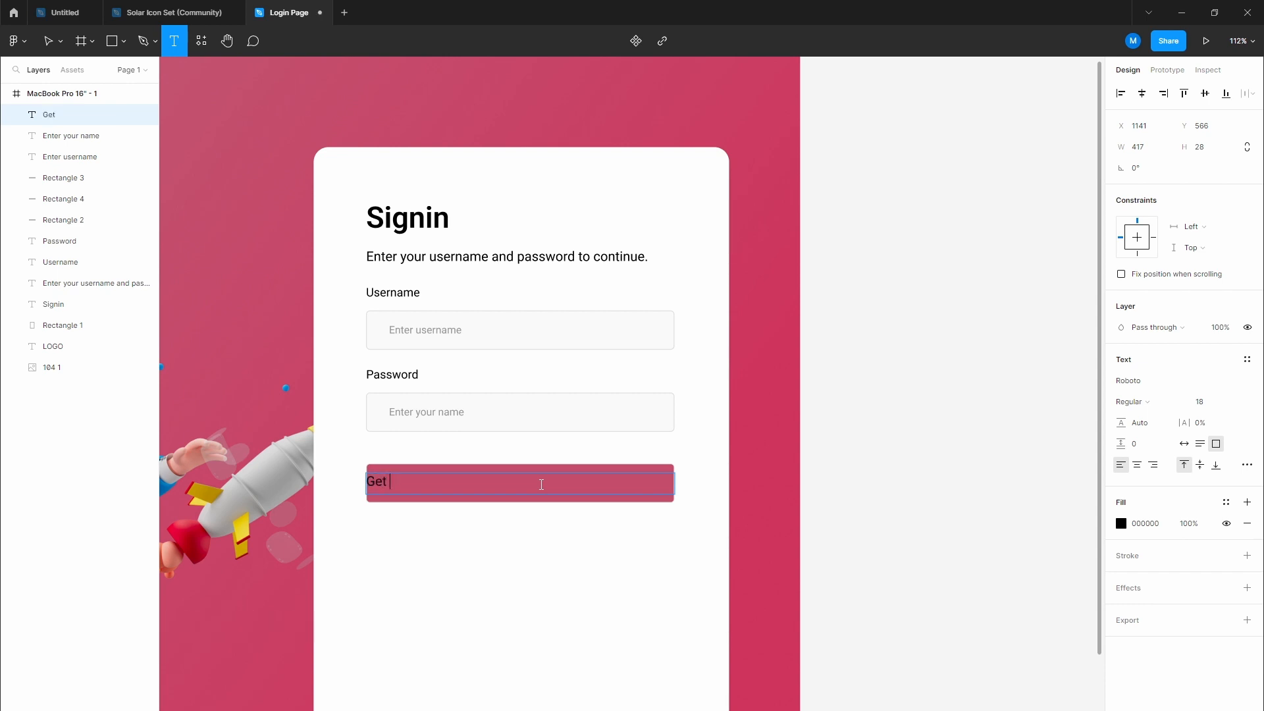
key(ctrl+a)
text(Logi)
key(Escape)
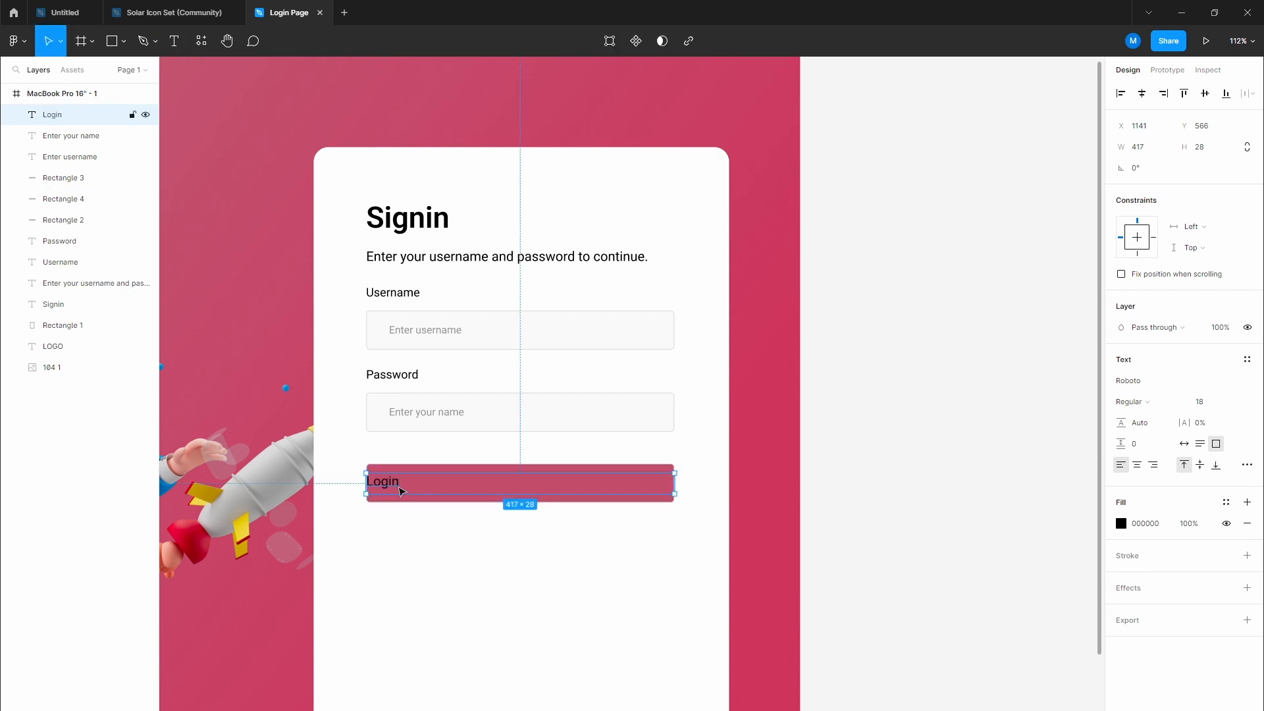
Step: Narrow the Login text box to 50 wide, center it on the button at X 1325 and color it white FFFFFF
drag(673, 483, 535, 489)
click(1120, 530)
drag(985, 502, 925, 417)
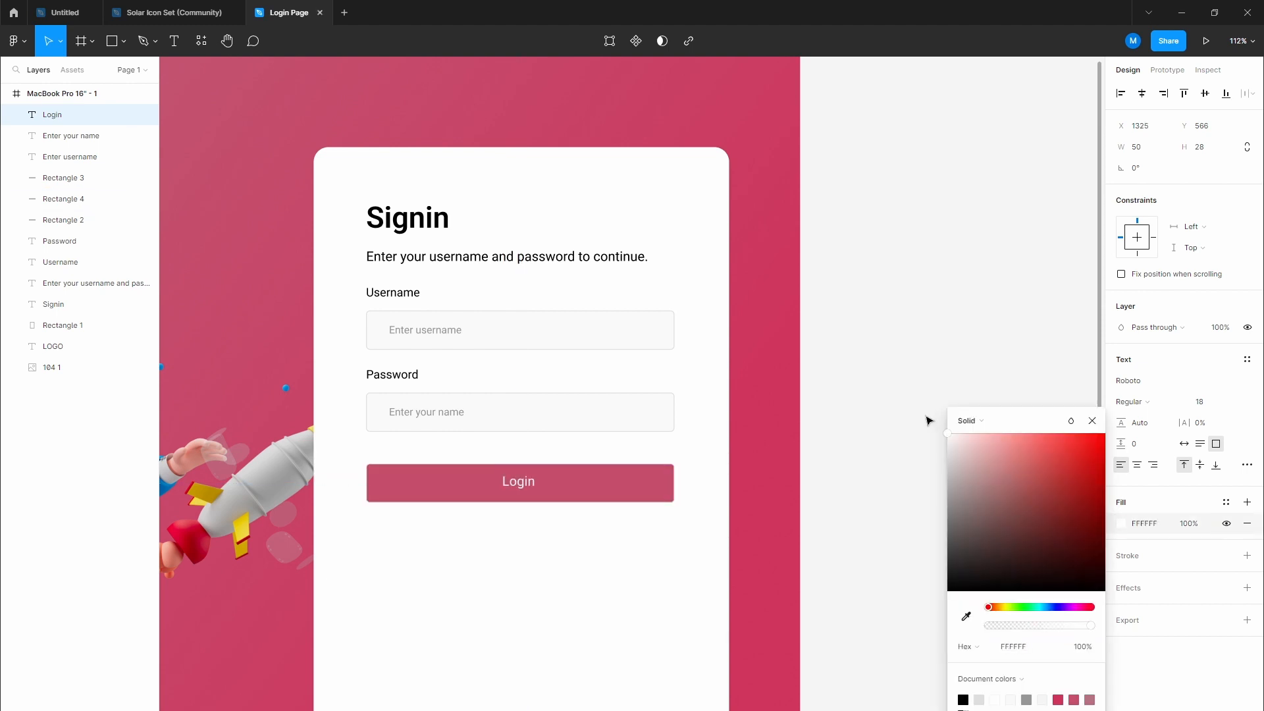
click(836, 355)
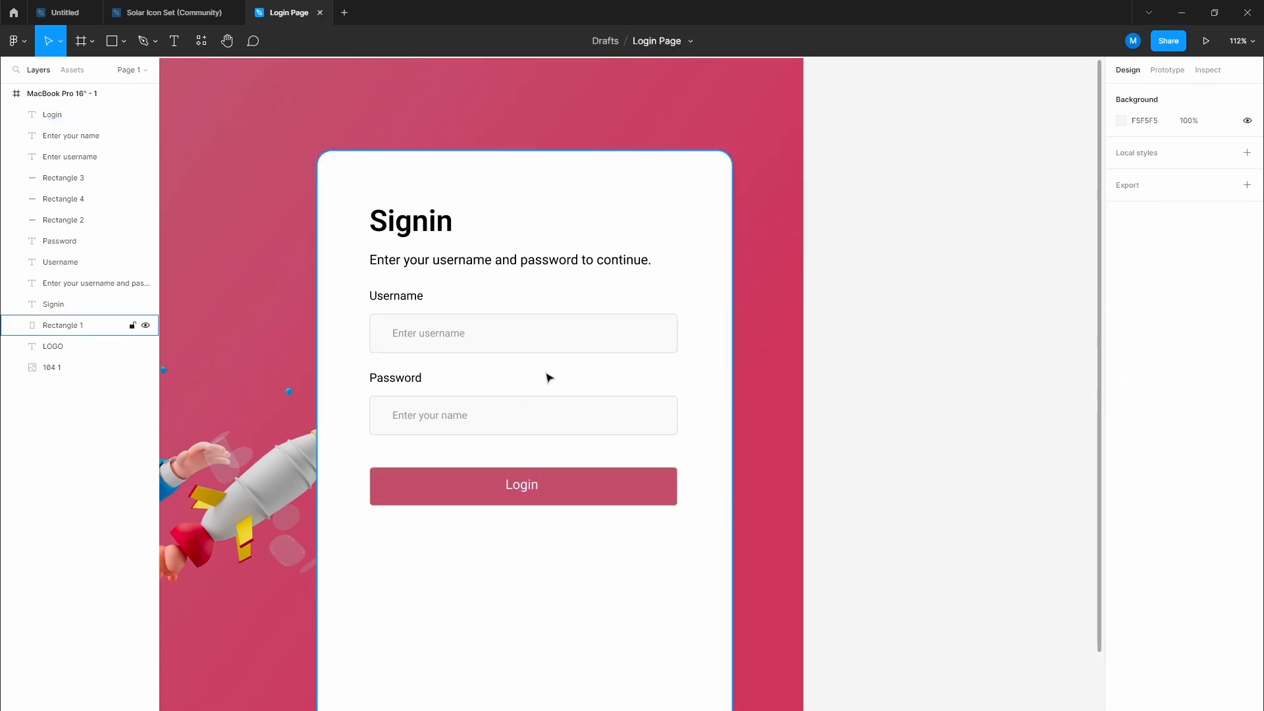
Step: Copy the card's subtitle text below the Login button at about Y 628 and change its text to "-OR-"
drag(548, 375, 510, 270)
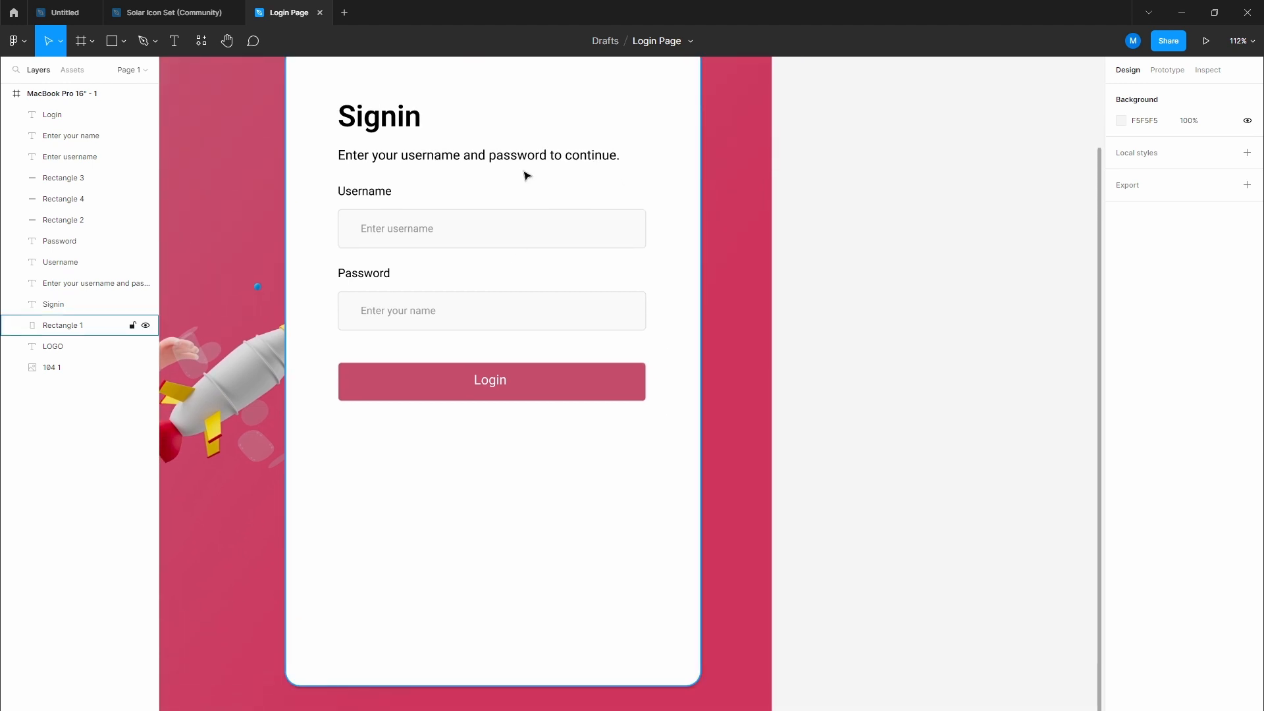
click(541, 160)
drag(544, 158, 547, 429)
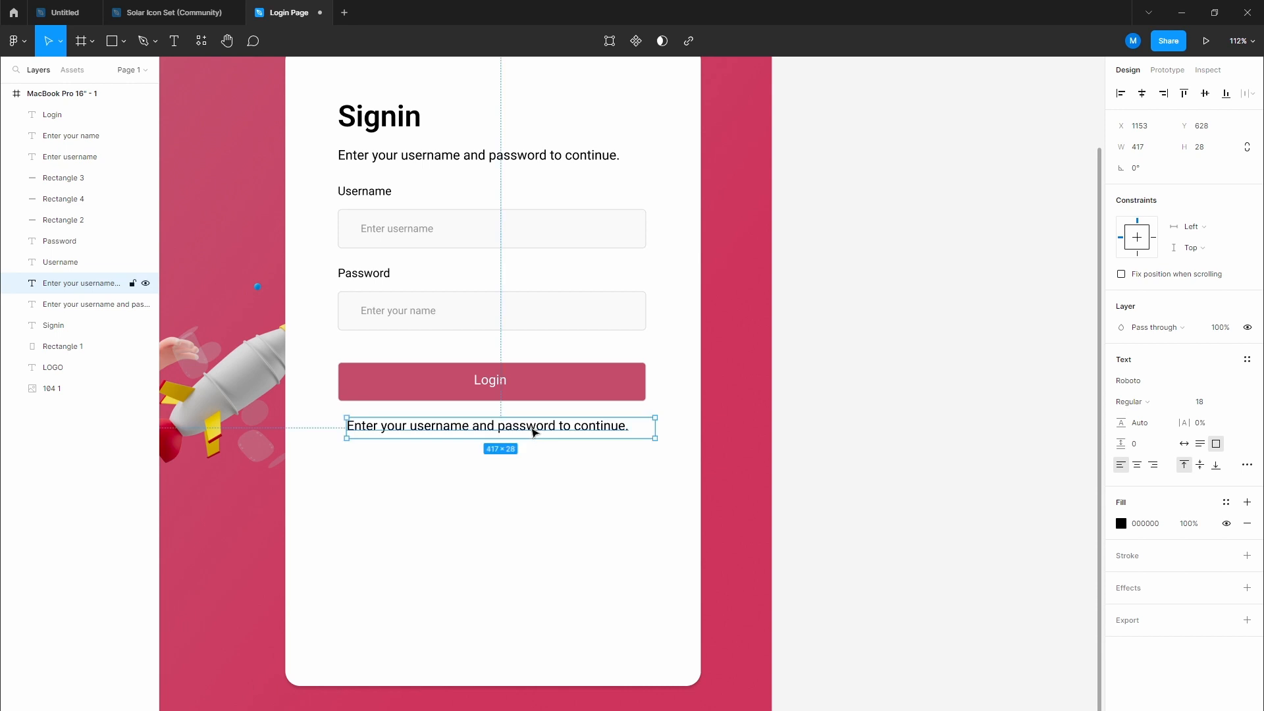
double_click(533, 429)
text(O)
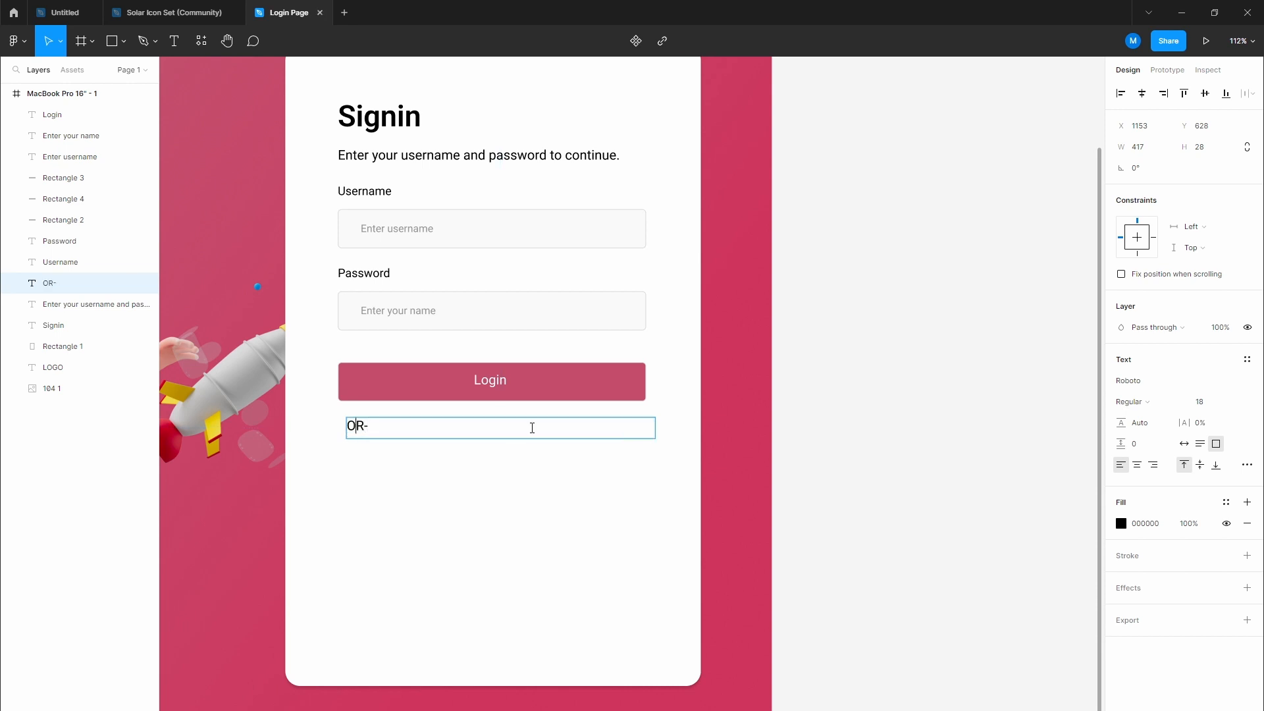
text(R-)
key(Home)
text(-)
key(Escape)
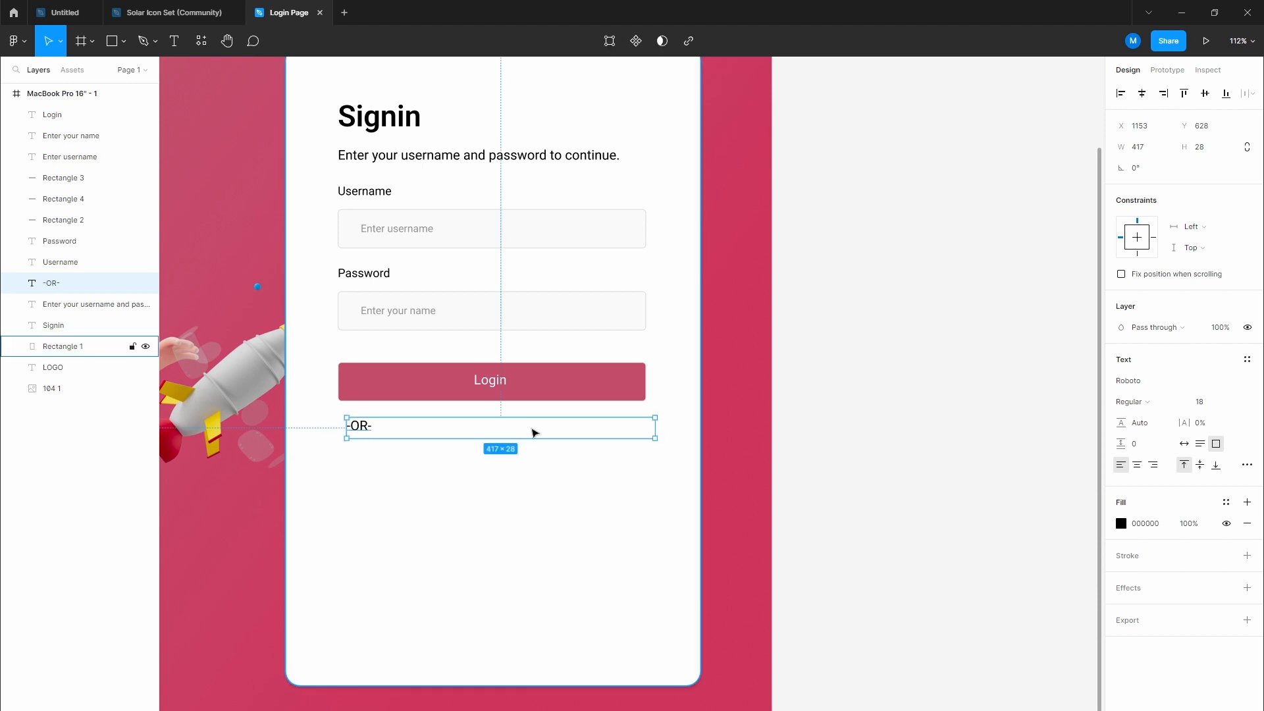
Step: Narrow the "-OR-" text box, center it beneath the Login button and set its text color to grey
drag(656, 429, 498, 431)
click(1121, 523)
drag(1001, 490, 943, 503)
drag(943, 504, 943, 509)
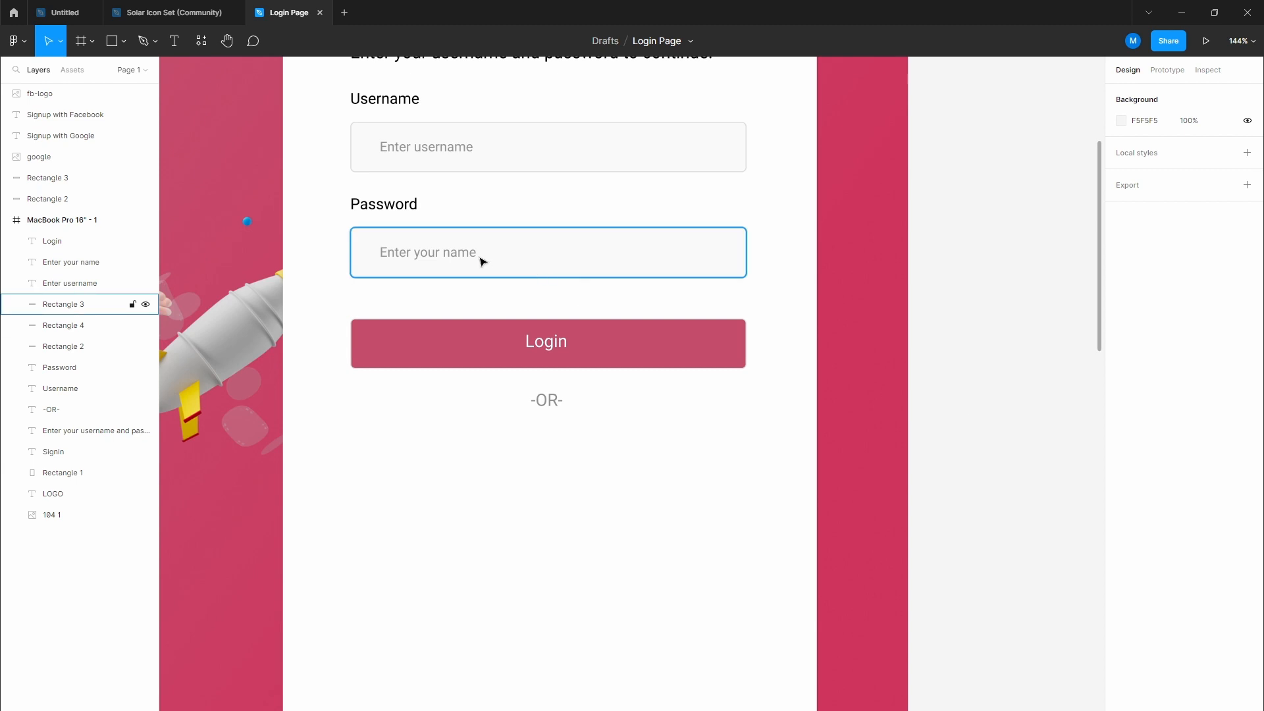
Step: Change the placeholder inside the Password field to "Enter your password"
key(t)
double_click(445, 255)
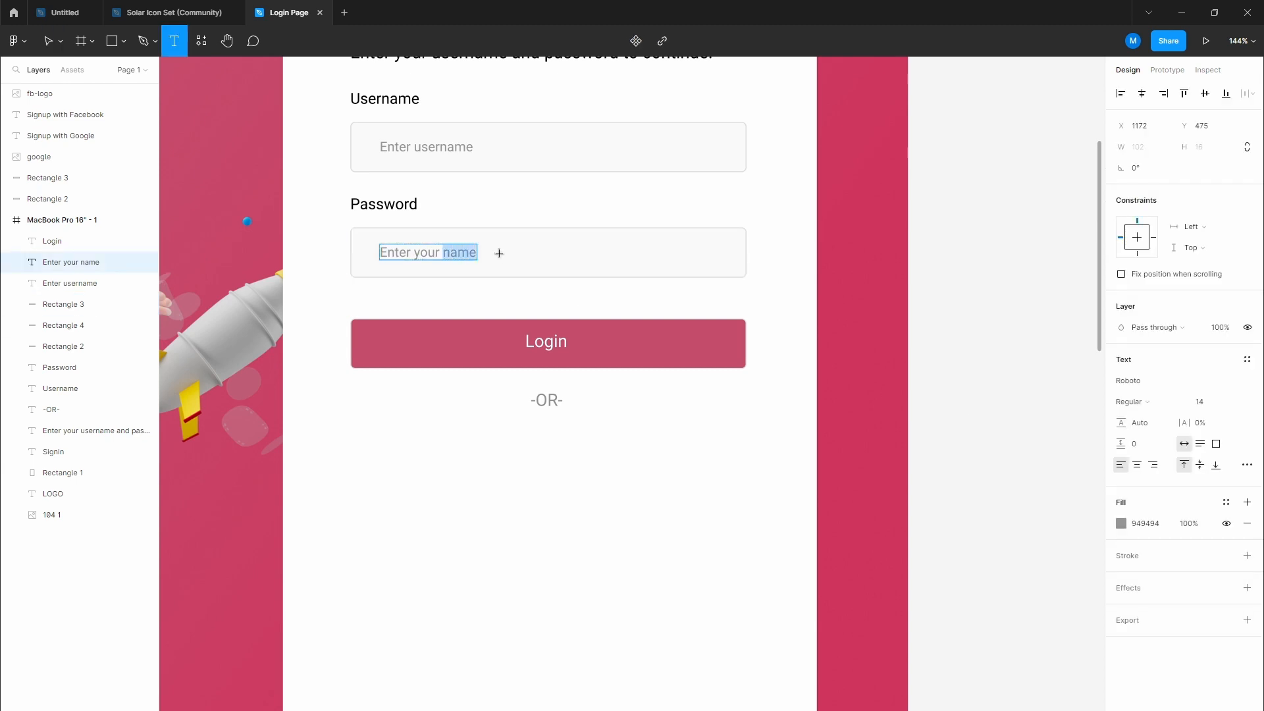
text(password)
key(Escape)
click(990, 341)
Step: Move the "-OR-" text further down to widen the gap below the Login button
ctrl+scroll(992, 338, down, 1)
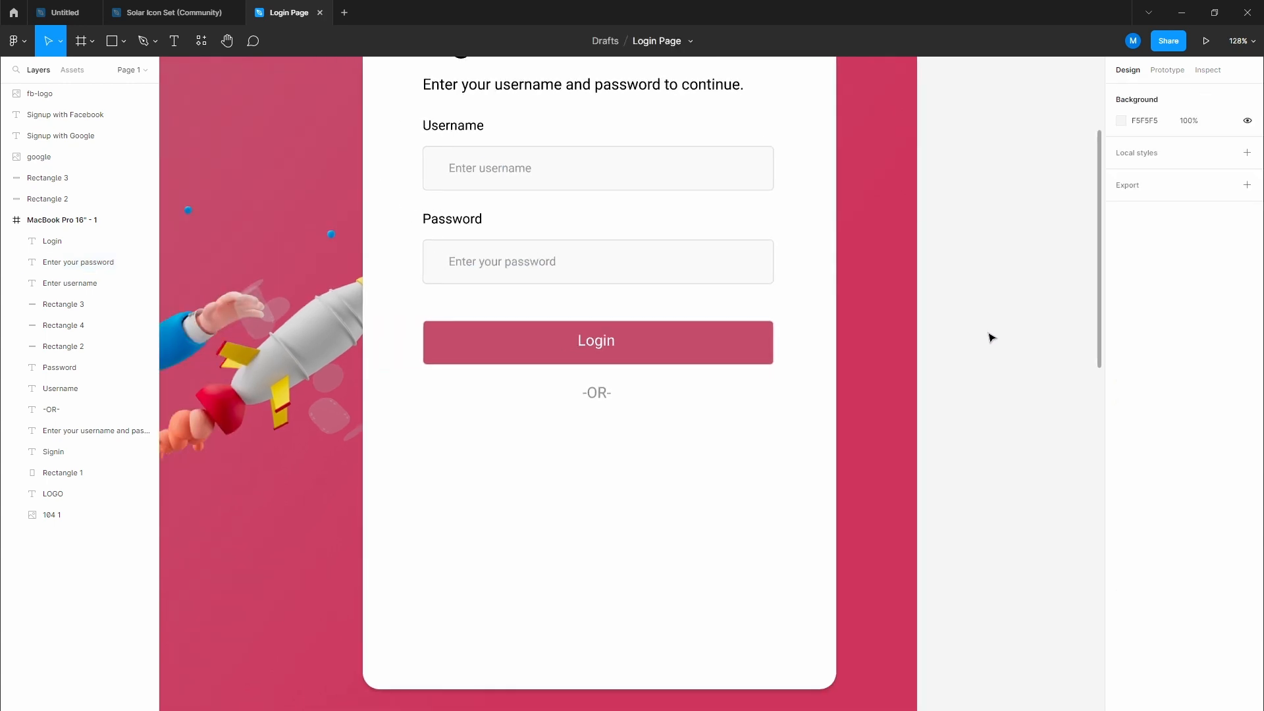
drag(665, 438, 653, 431)
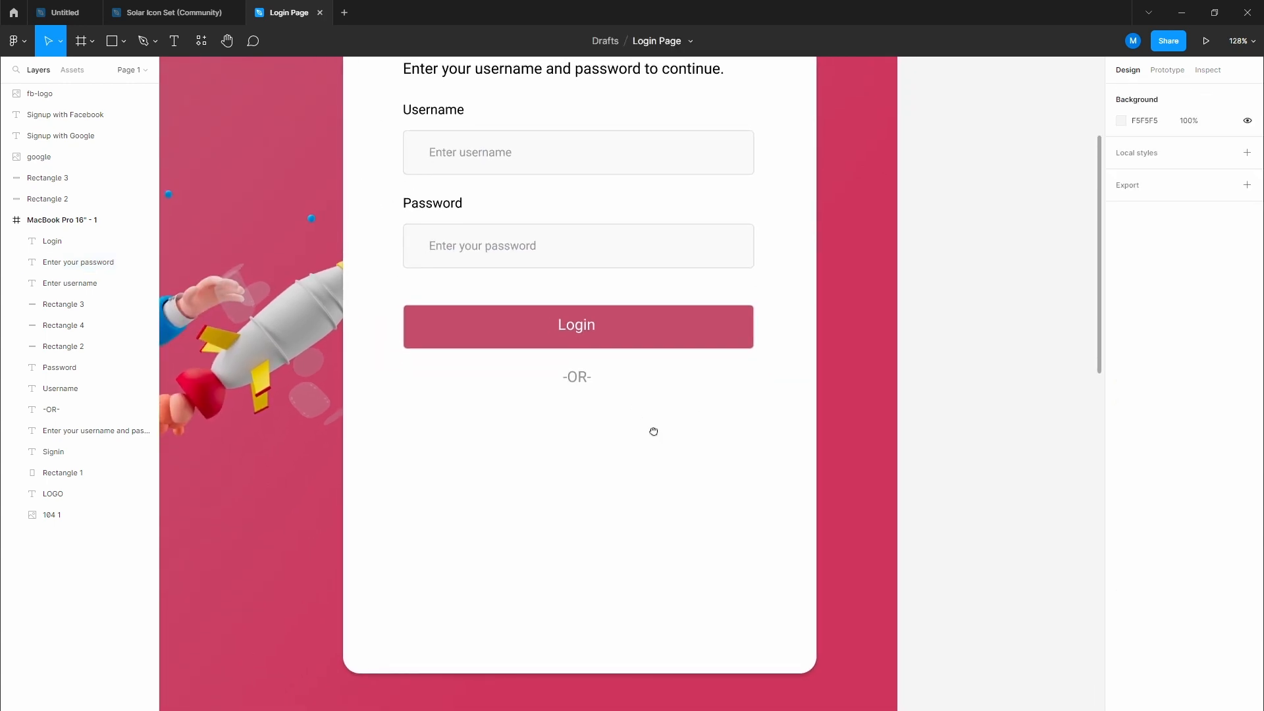
drag(579, 378, 590, 417)
click(961, 423)
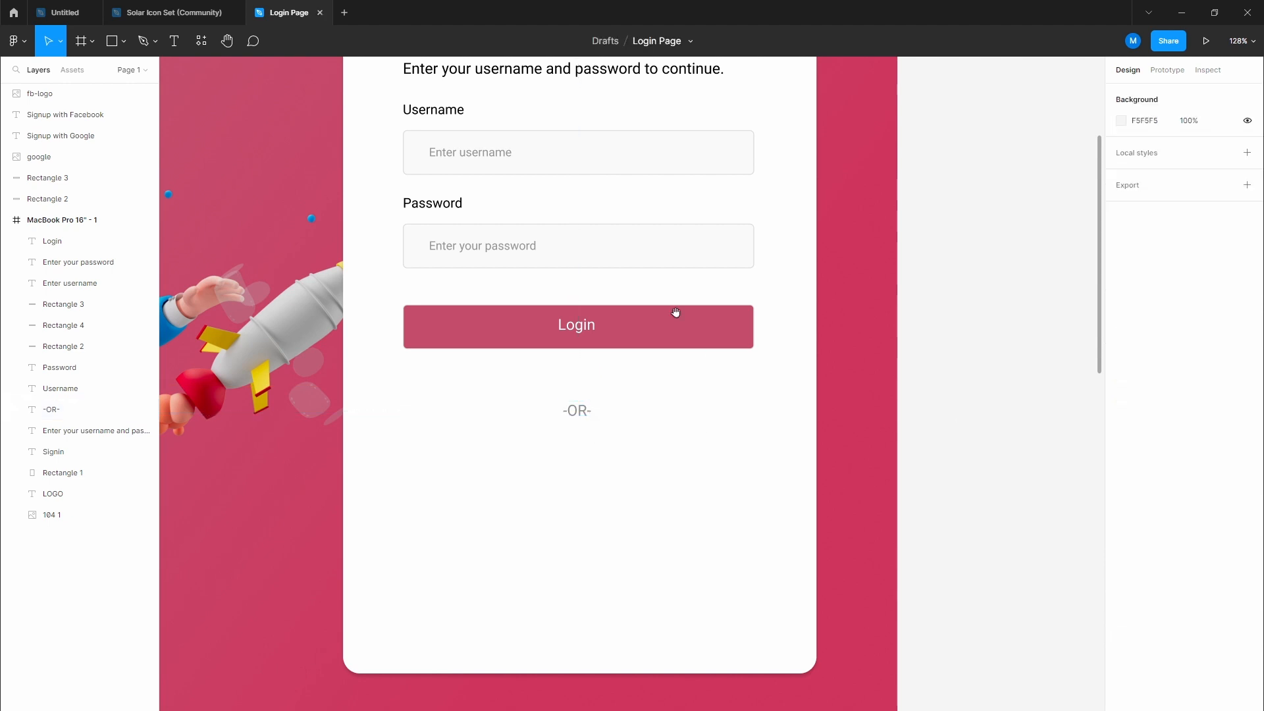
Step: Move the Login button rectangle and its text down together, leaving space beneath the Password field
drag(676, 312, 683, 362)
click(620, 397)
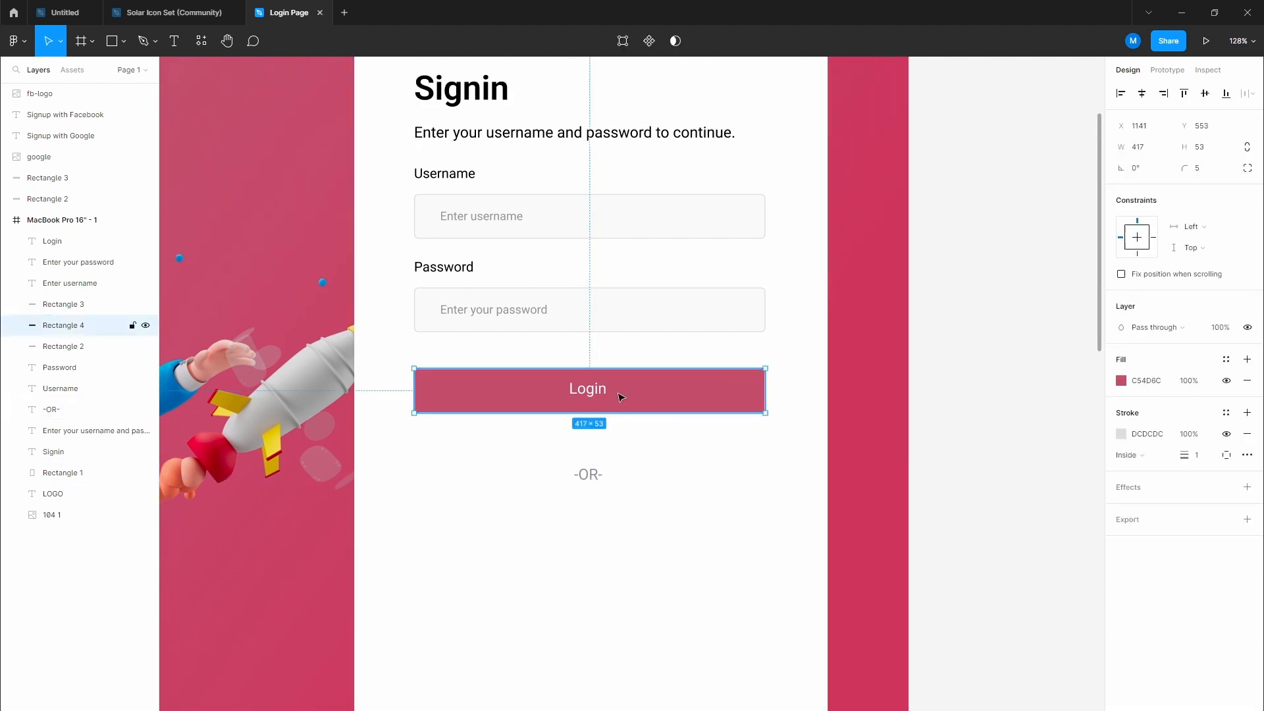
shift+click(620, 397)
drag(632, 395, 639, 429)
click(977, 418)
Step: Duplicate the subtitle text into the gap below the Password field and change the copy to "forgot password?"
scroll(669, 283, up, 2)
click(553, 188)
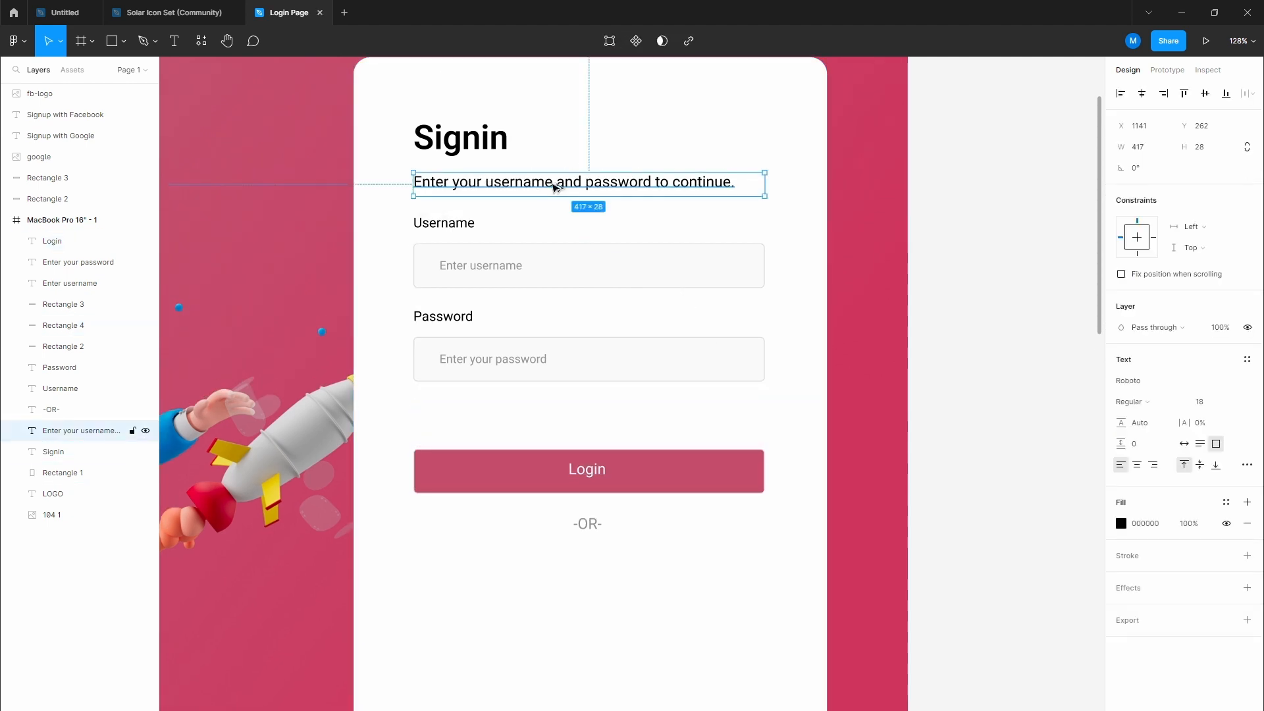
alt+drag(553, 188, 551, 416)
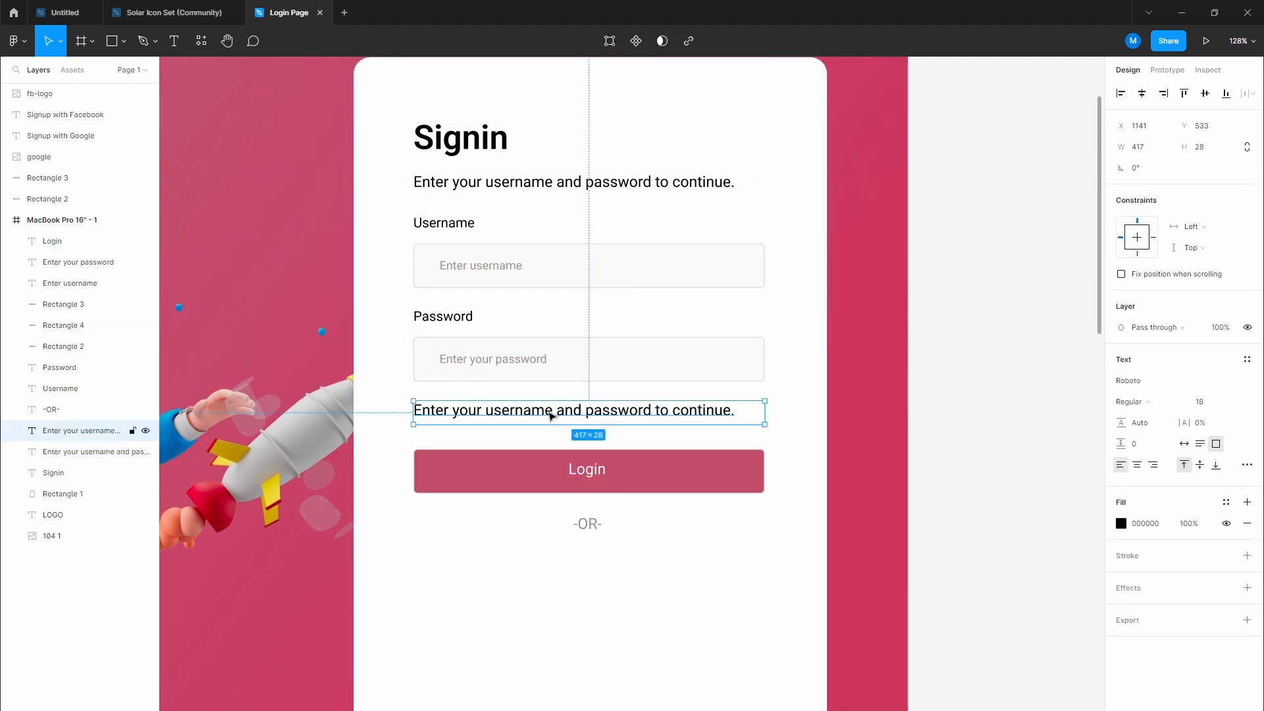
double_click(552, 414)
text(forgot)
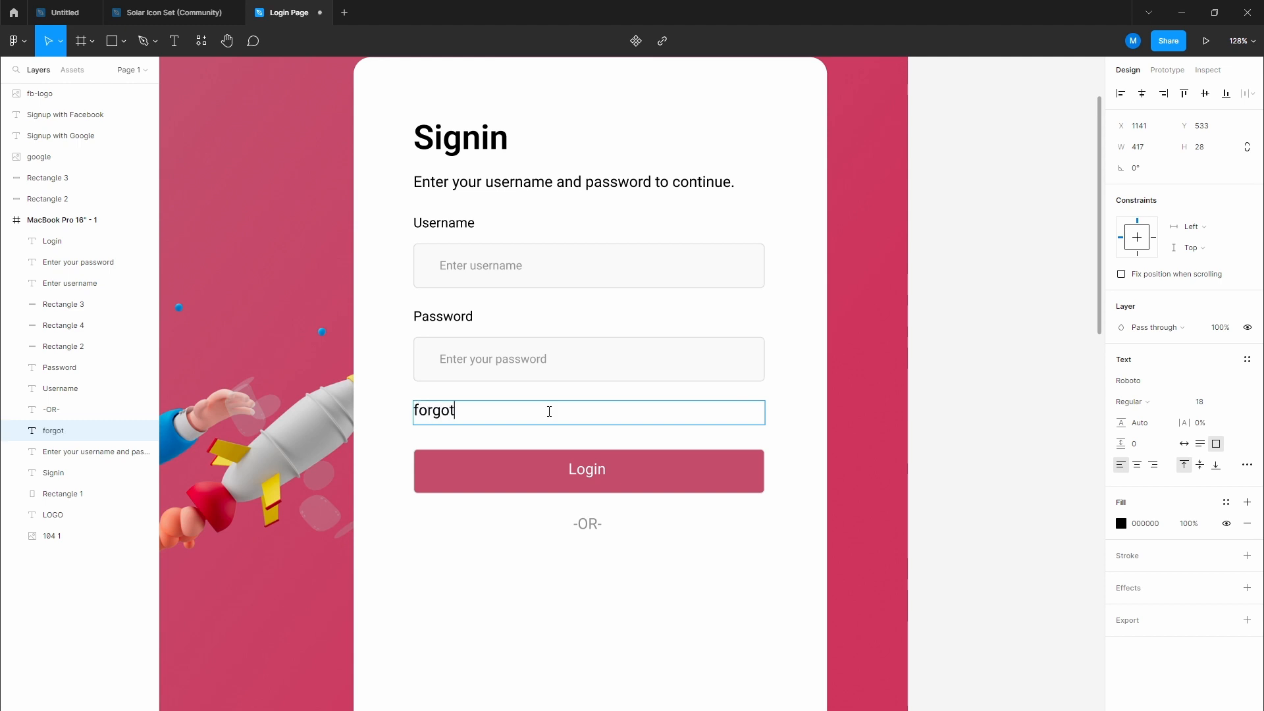
text( password?)
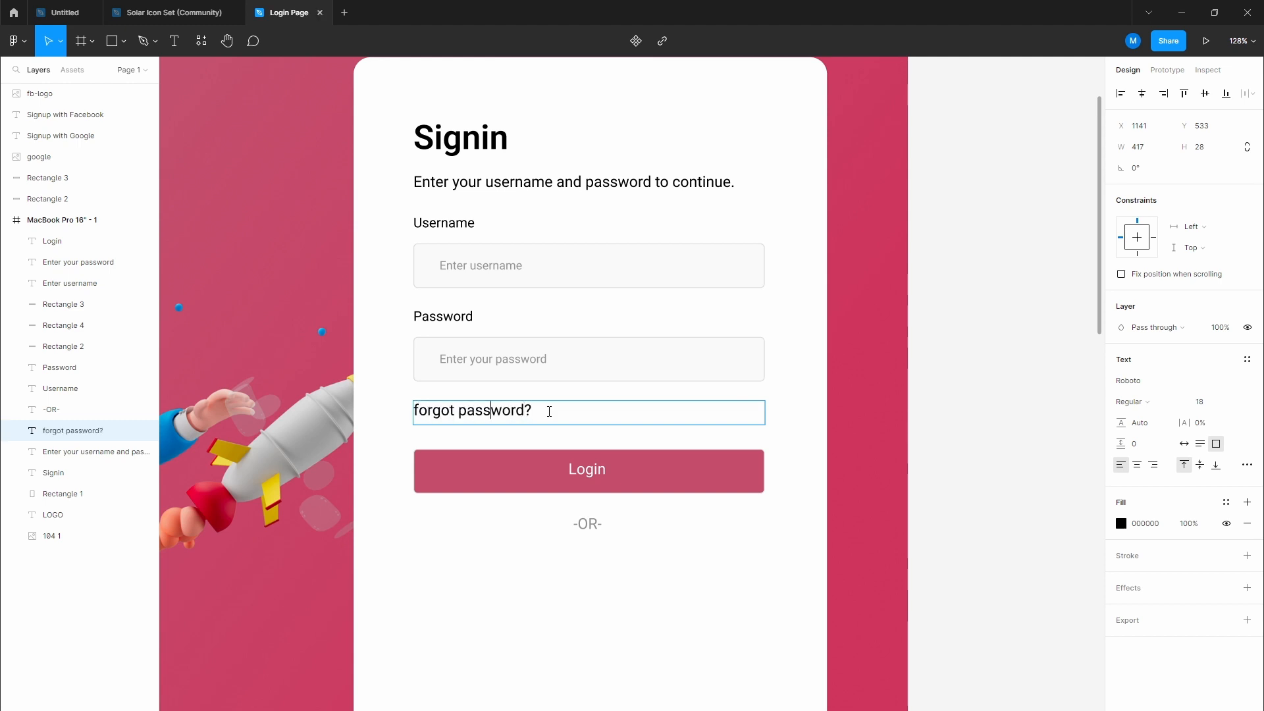
key(Escape)
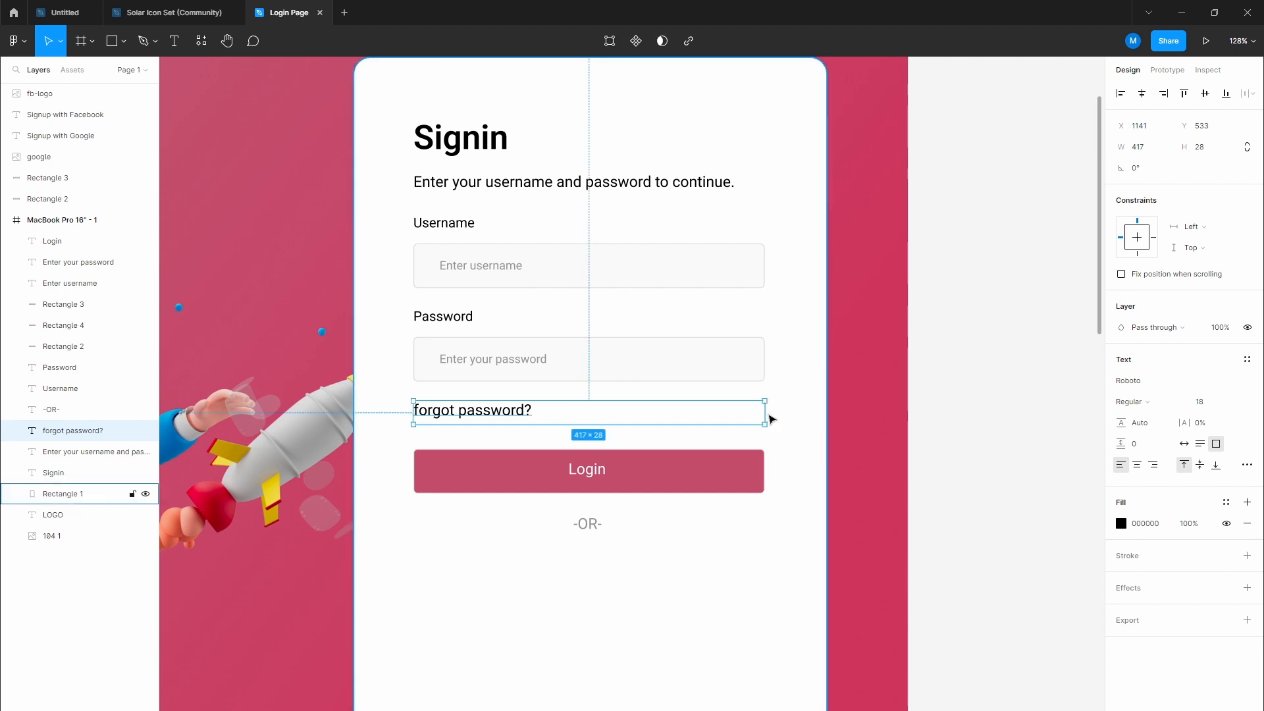
Step: Narrow the "forgot password?" text box to about 145 px wide and set its font size to 16
drag(766, 413, 485, 412)
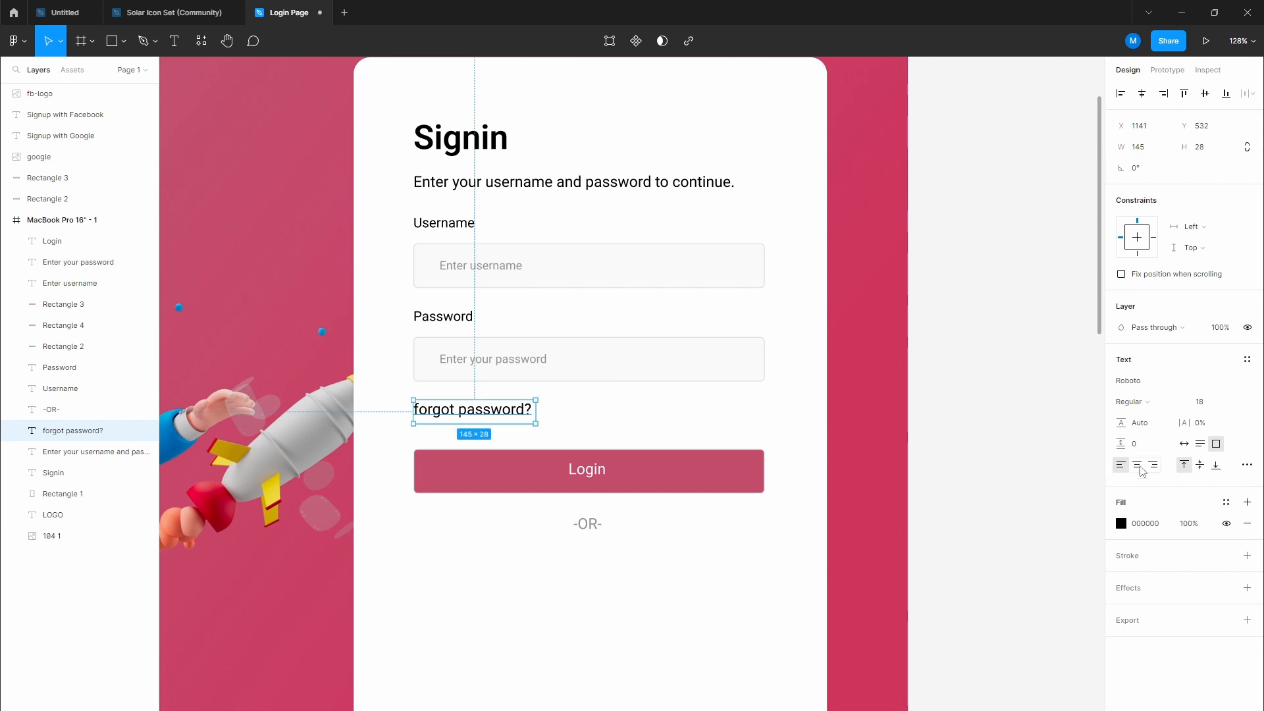
click(1206, 403)
text(16)
key(Return)
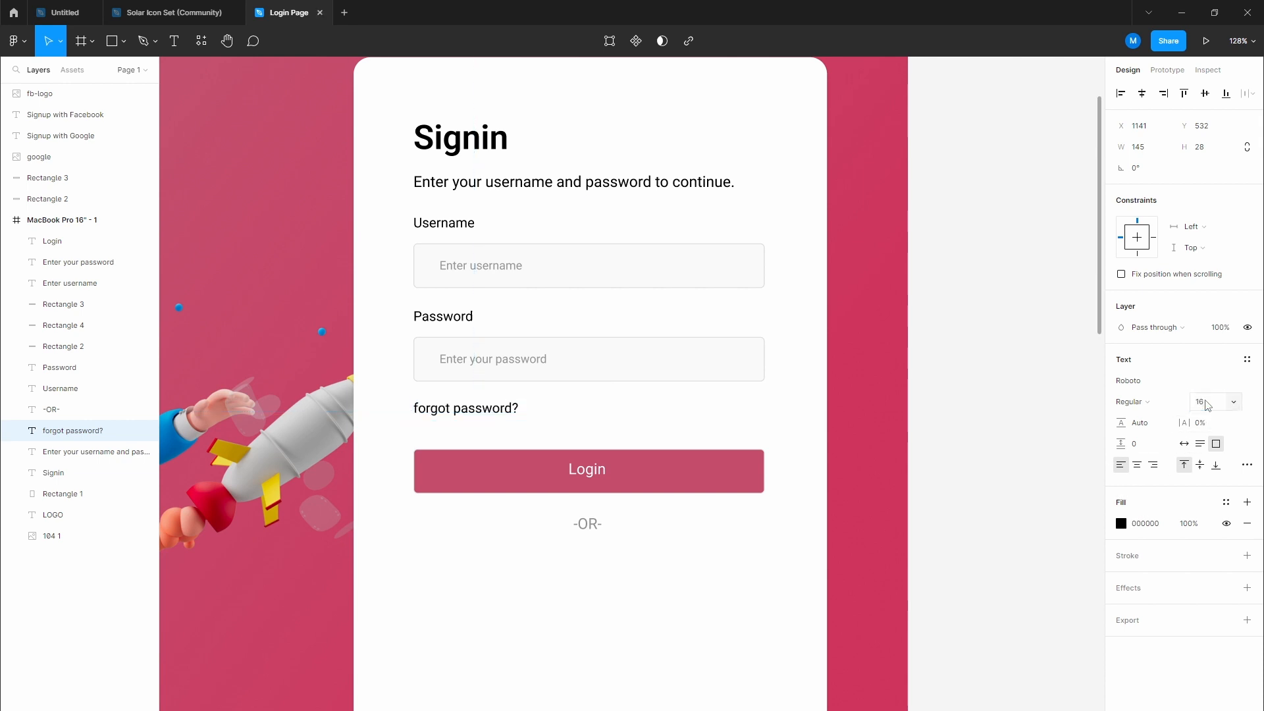
Step: Set the "forgot password?" text color to red F02424
click(1121, 524)
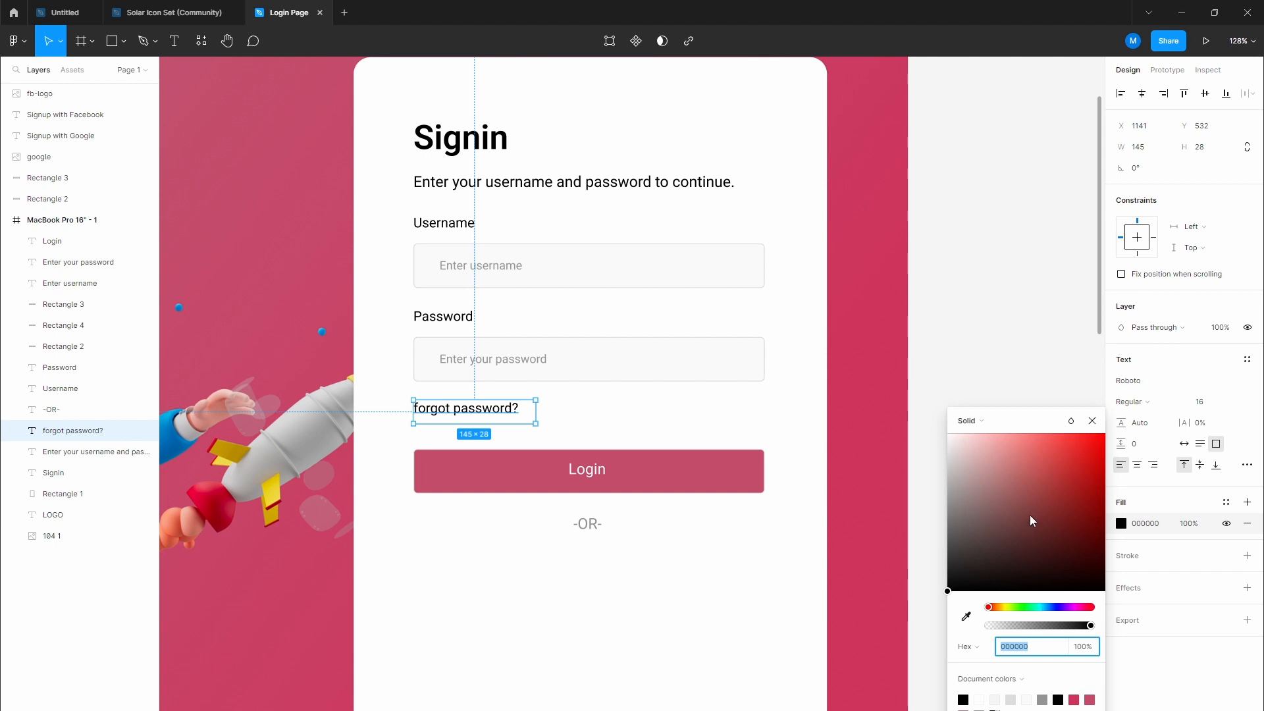
drag(1029, 515, 1038, 438)
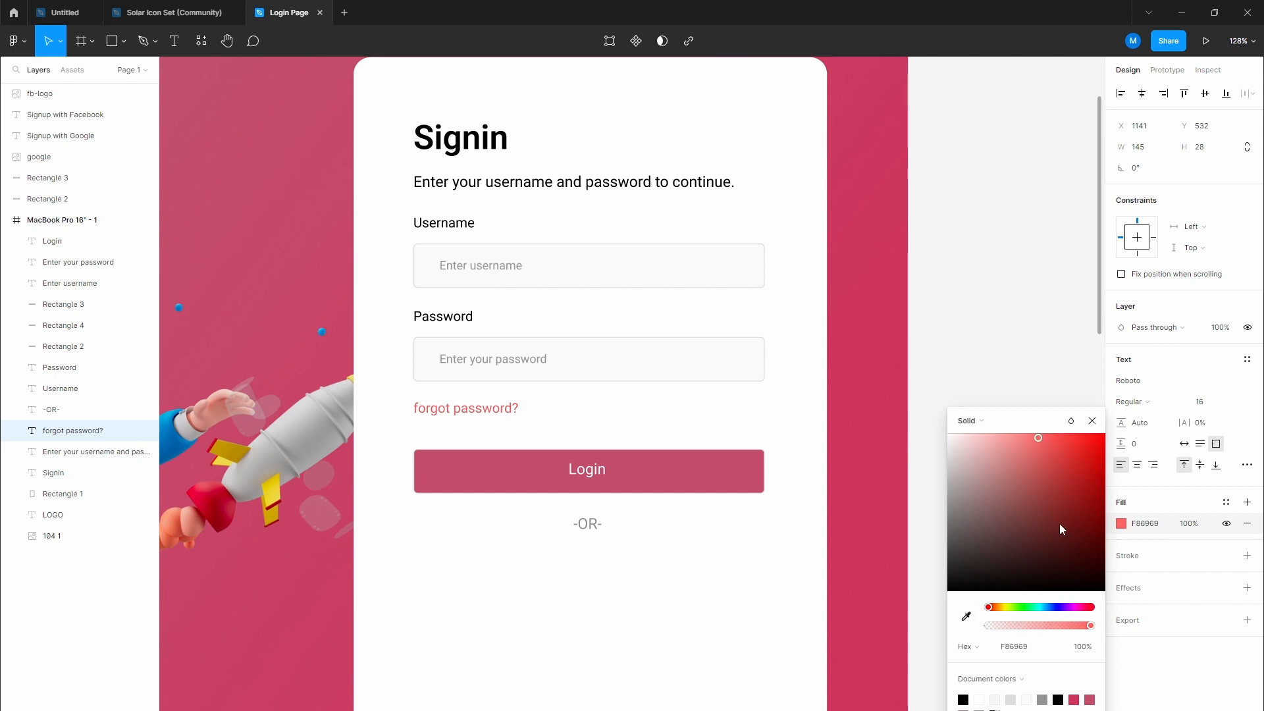
drag(1058, 507, 1081, 446)
click(1011, 367)
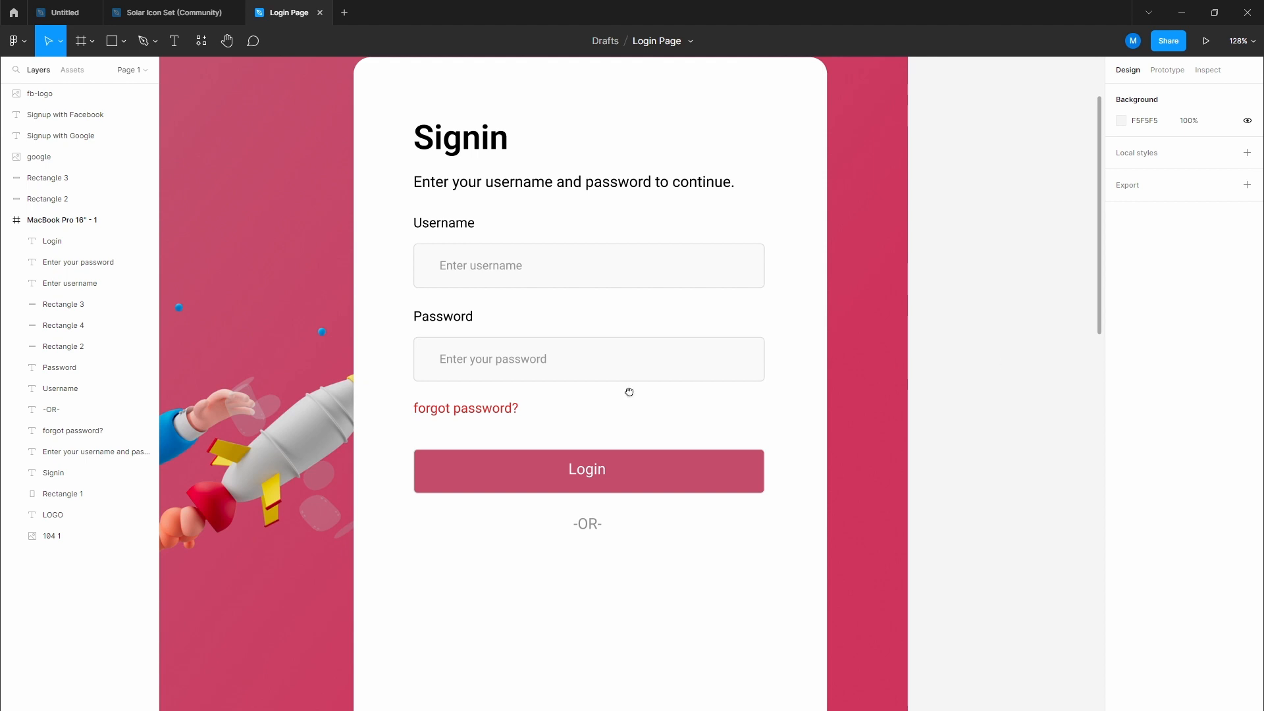
Step: Move the "forgot password?" text so it ends at the Password field's right edge and trim its text box
scroll(629, 361, down, 3)
scroll(633, 362, down, 2)
scroll(630, 361, down, 3)
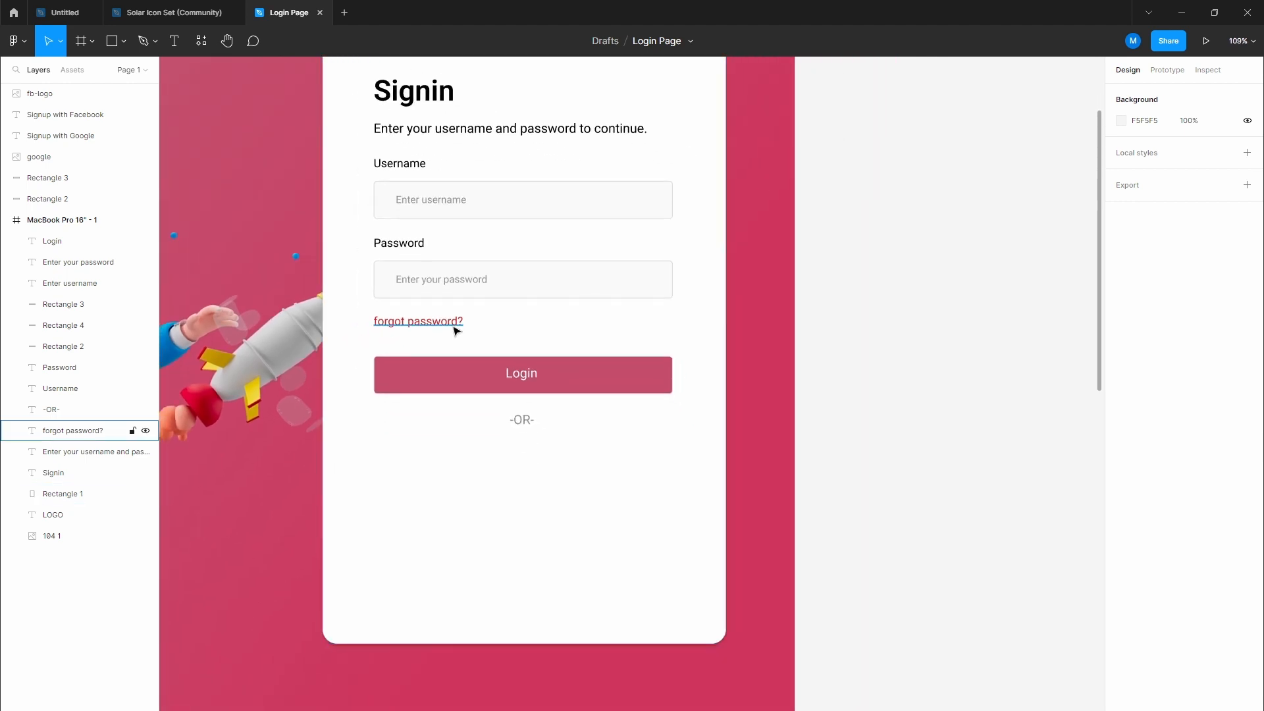
drag(456, 331, 666, 336)
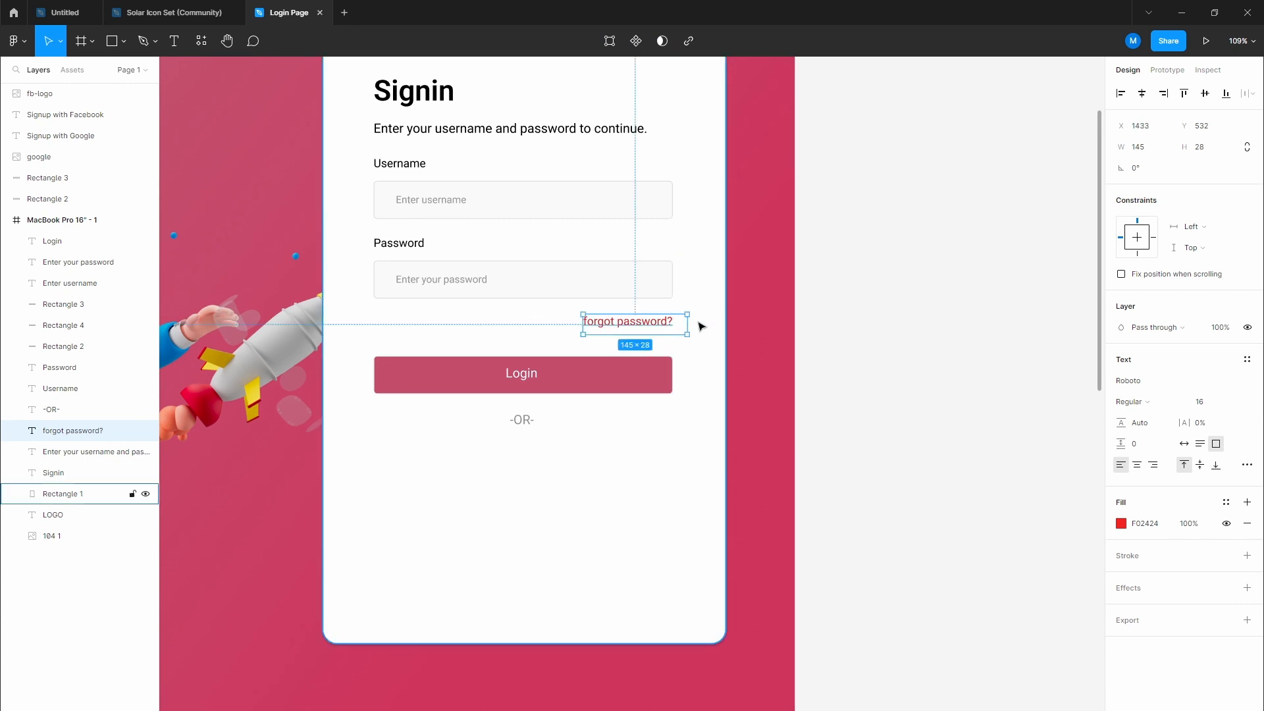
drag(686, 325, 649, 313)
click(870, 331)
Step: Move the Google and Facebook signup buttons from below the frame onto the sign-in card, beneath "-OR-" and left-aligned with the Login button
ctrl+scroll(556, 469, down, 5)
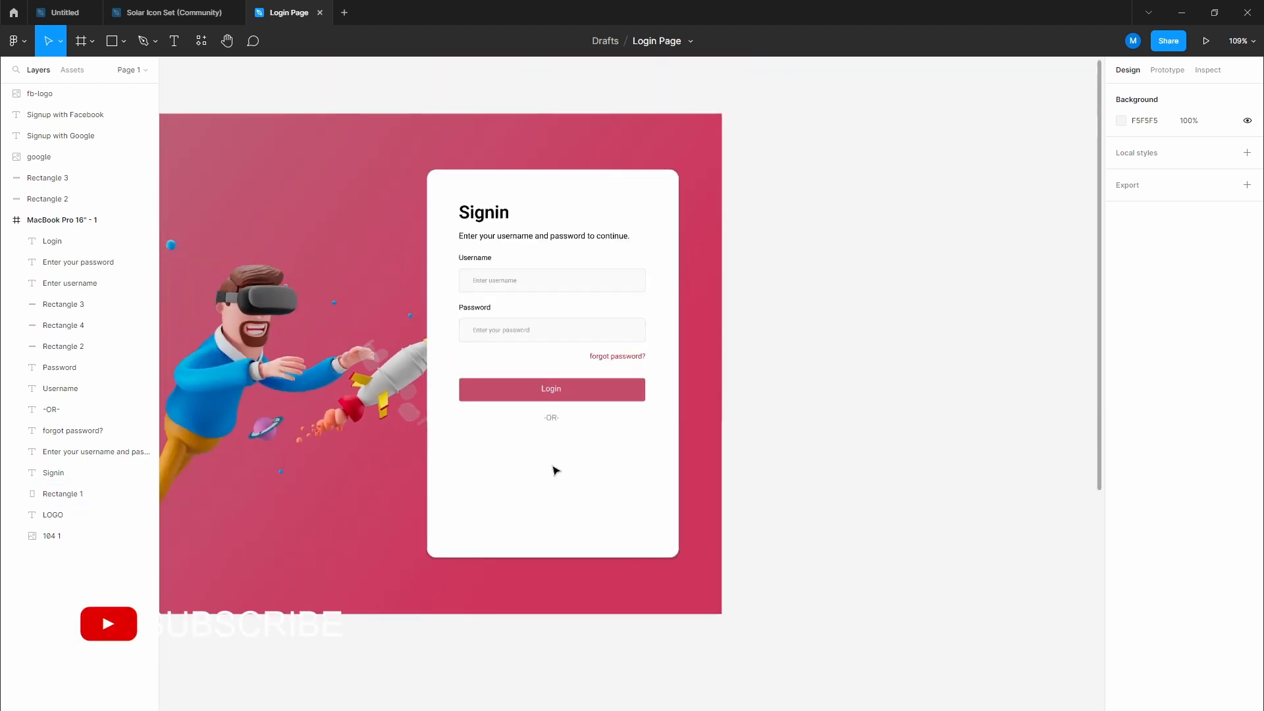
scroll(539, 364, down, 5)
ctrl+scroll(549, 251, up, 2)
scroll(487, 389, down, 3)
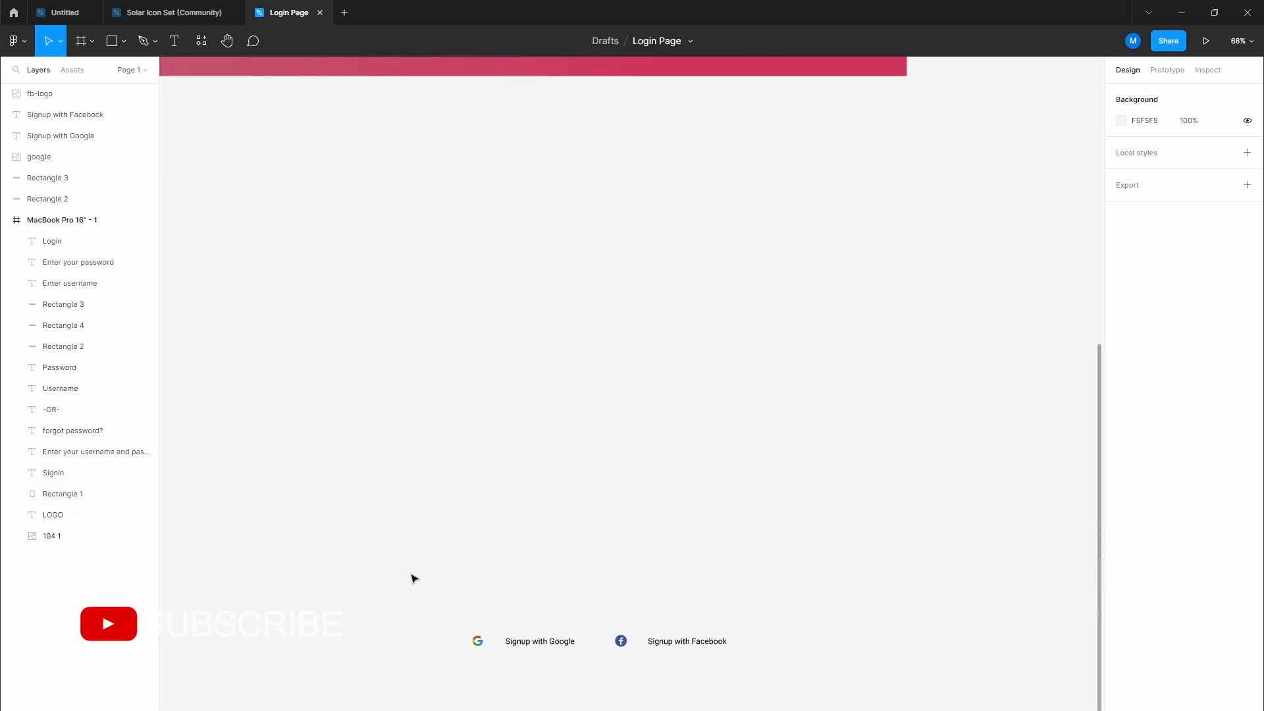
drag(400, 570, 731, 186)
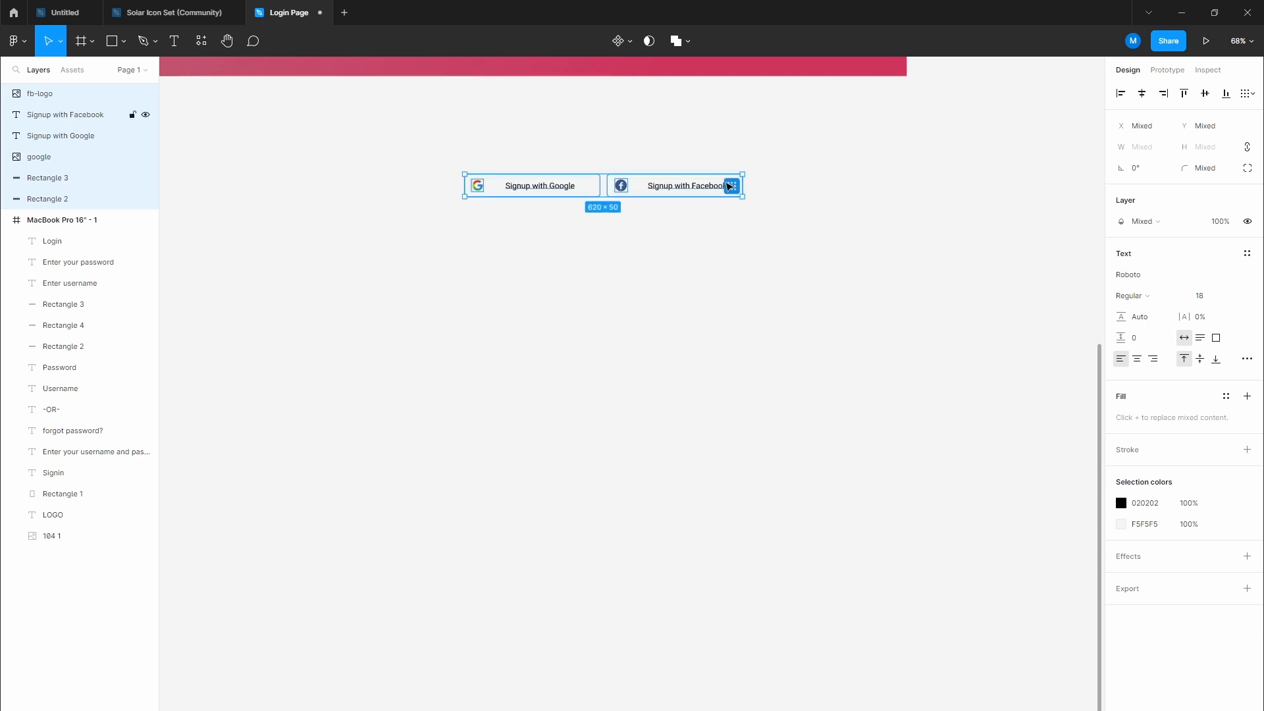
drag(782, 236, 641, 627)
drag(559, 579, 734, 302)
scroll(701, 294, up, 2)
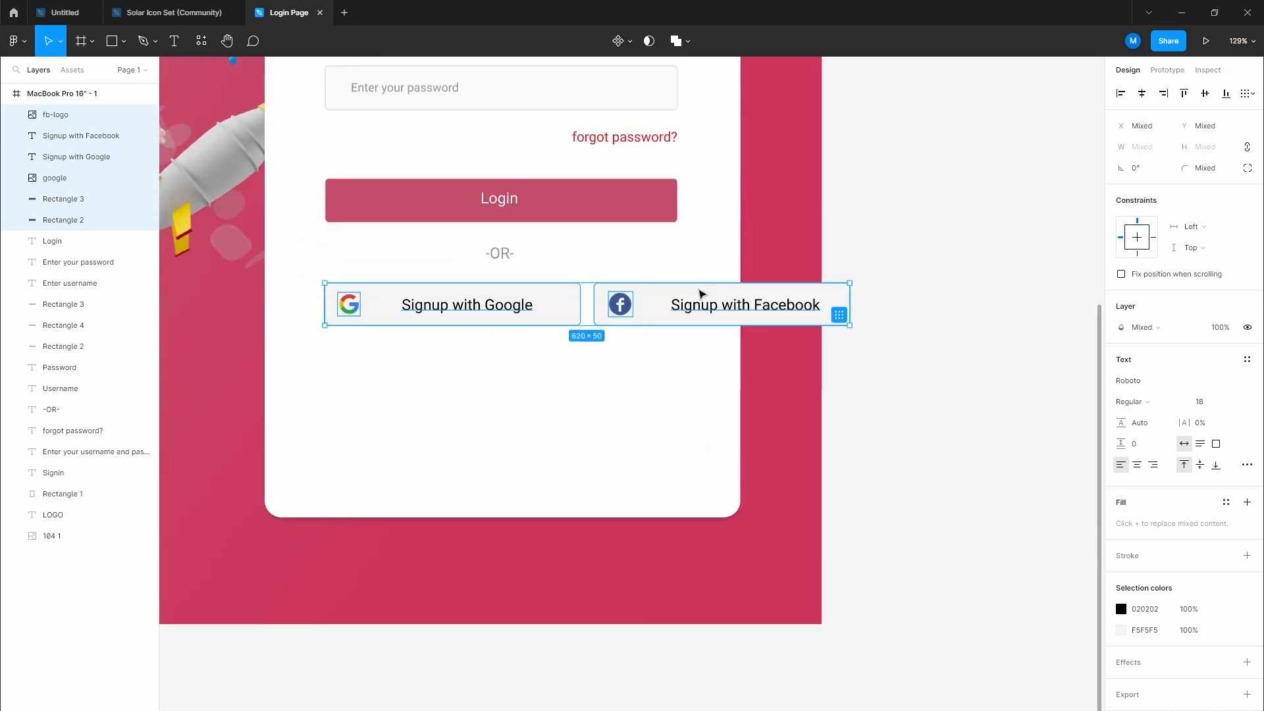
Step: Move the Facebook button's rectangle, logo and label together directly beneath the Google button, aligned with its left edge
click(809, 403)
drag(620, 345, 667, 387)
click(739, 353)
shift+click(703, 353)
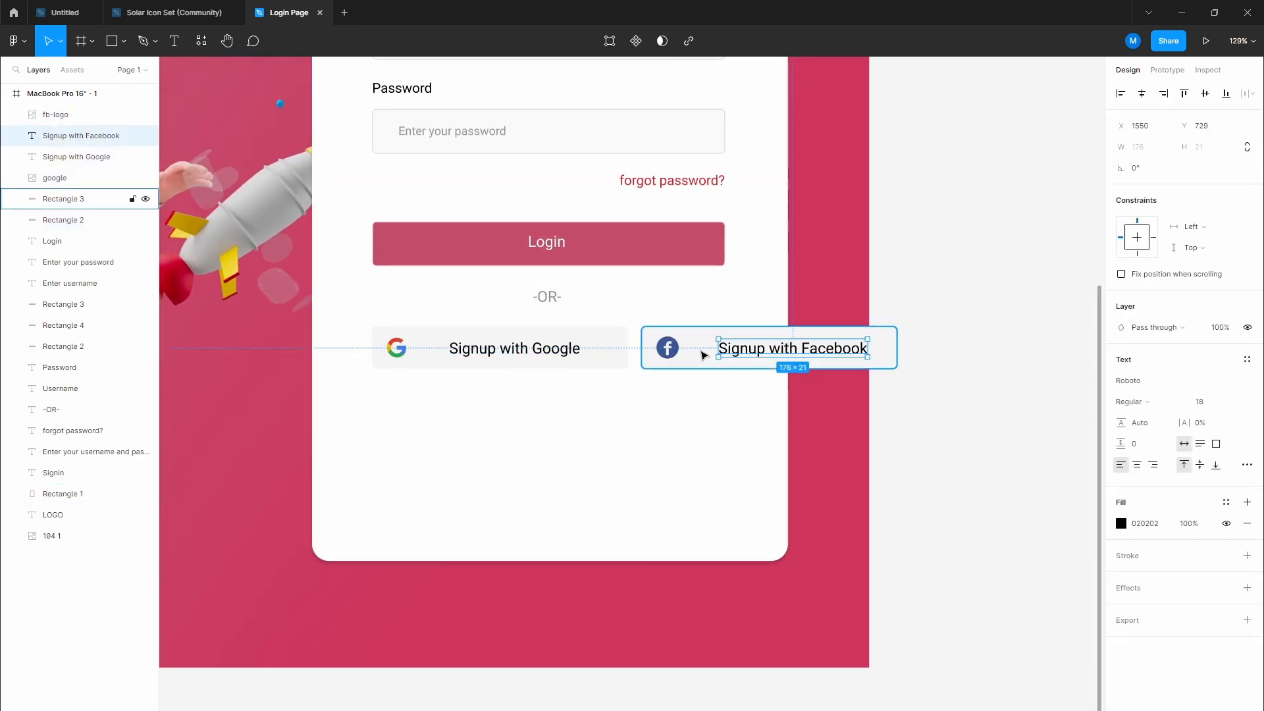
shift+click(673, 351)
drag(673, 351, 480, 410)
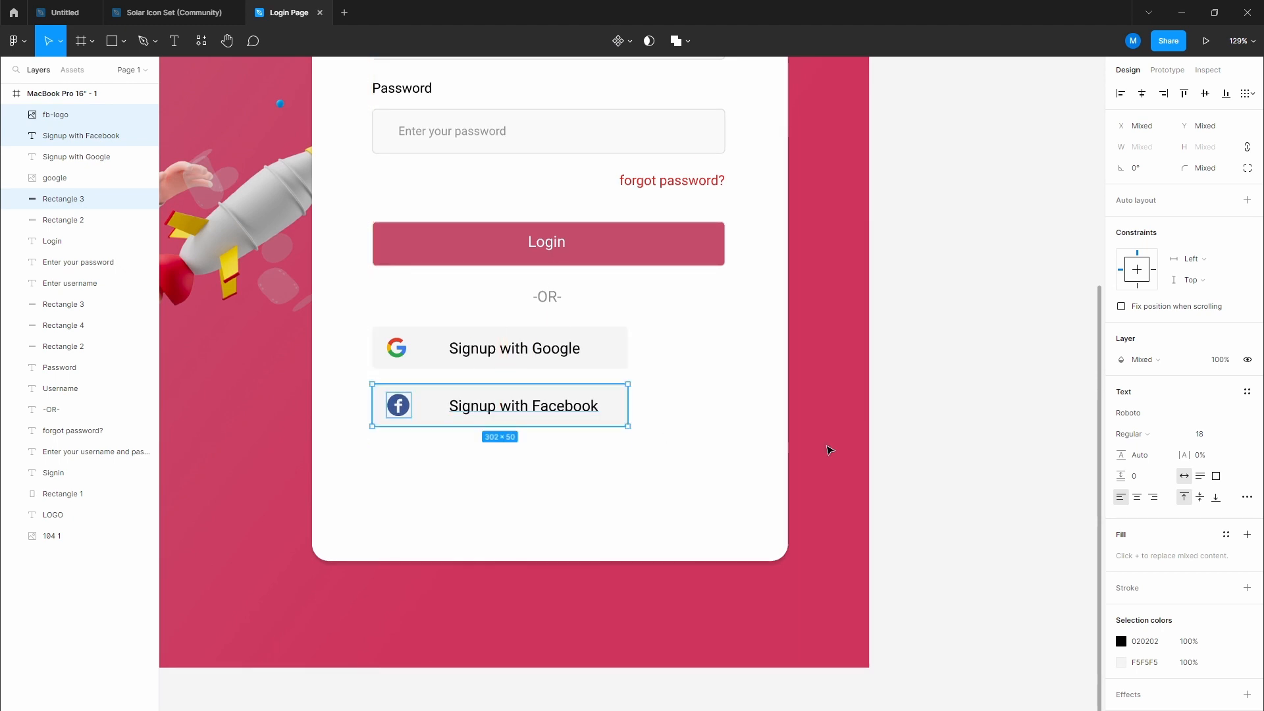
Step: Widen the Google and Facebook button rectangles together to 417 px, matching the Login button
click(951, 423)
scroll(875, 468, up, 2)
click(597, 411)
shift+click(601, 443)
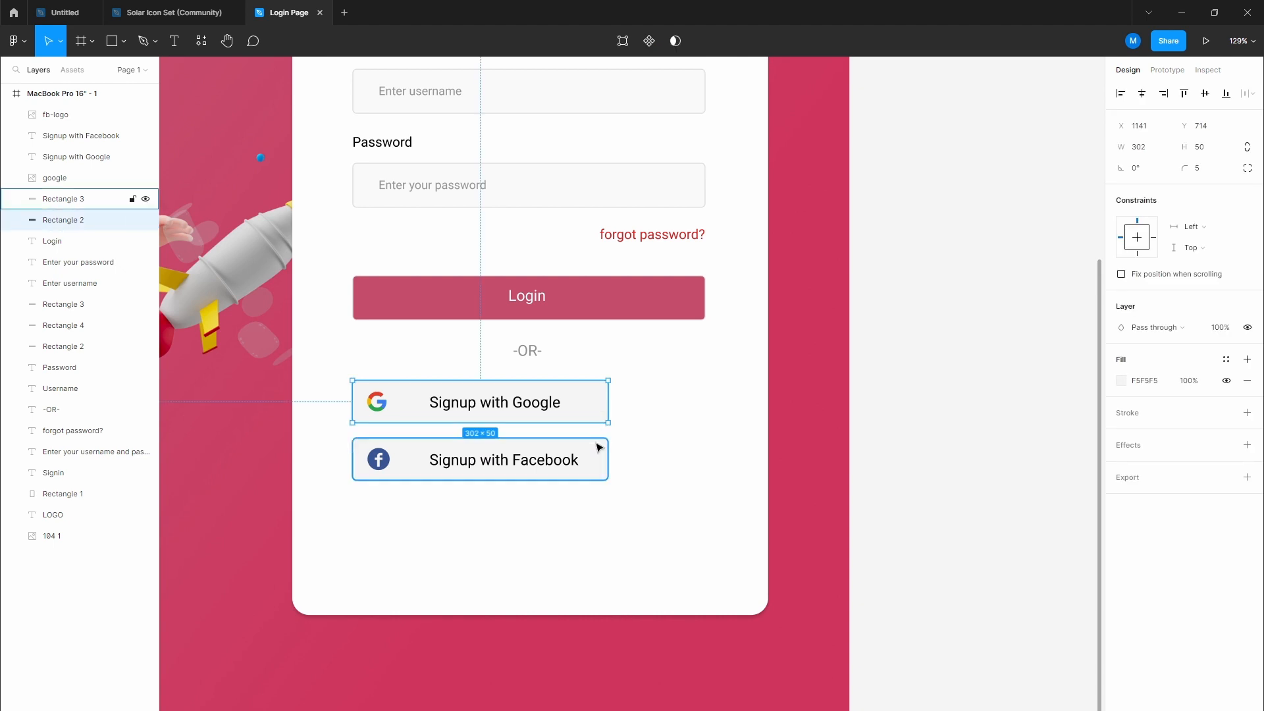
drag(609, 404, 705, 406)
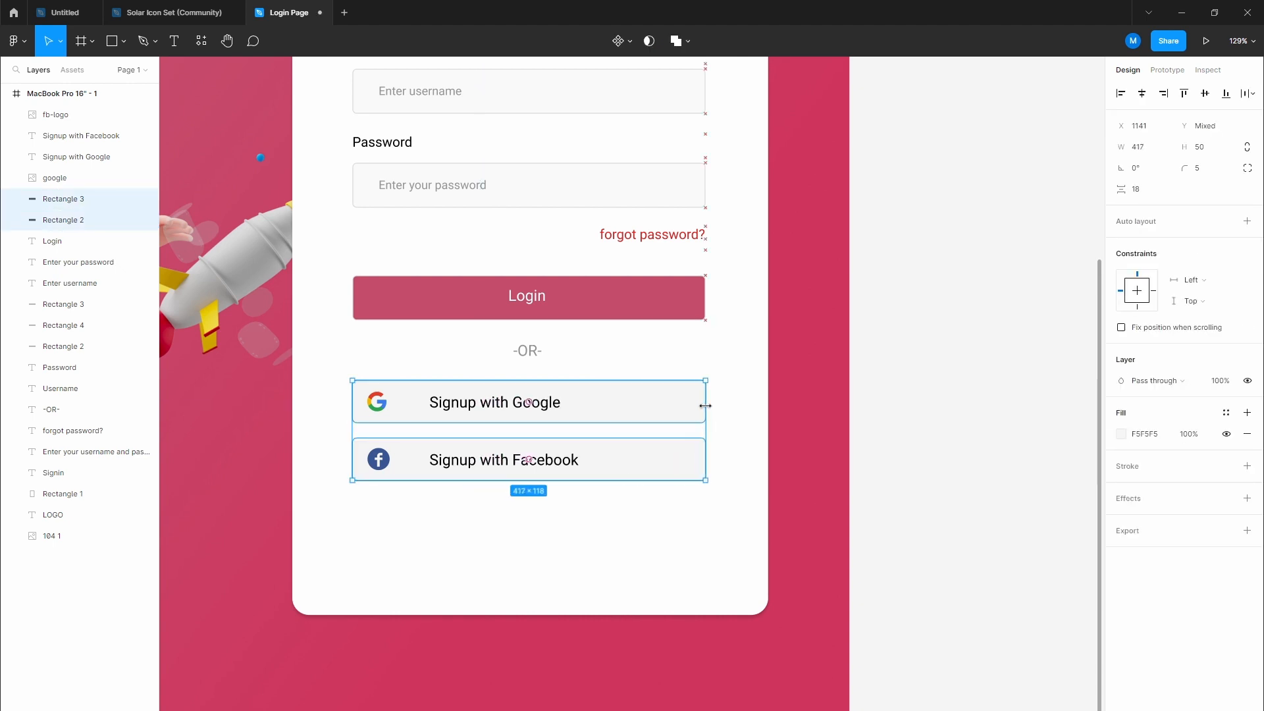
Step: Shift the "Signup with Google" and "Signup with Facebook" labels together to the right, toward the middle of their buttons
click(748, 446)
click(559, 404)
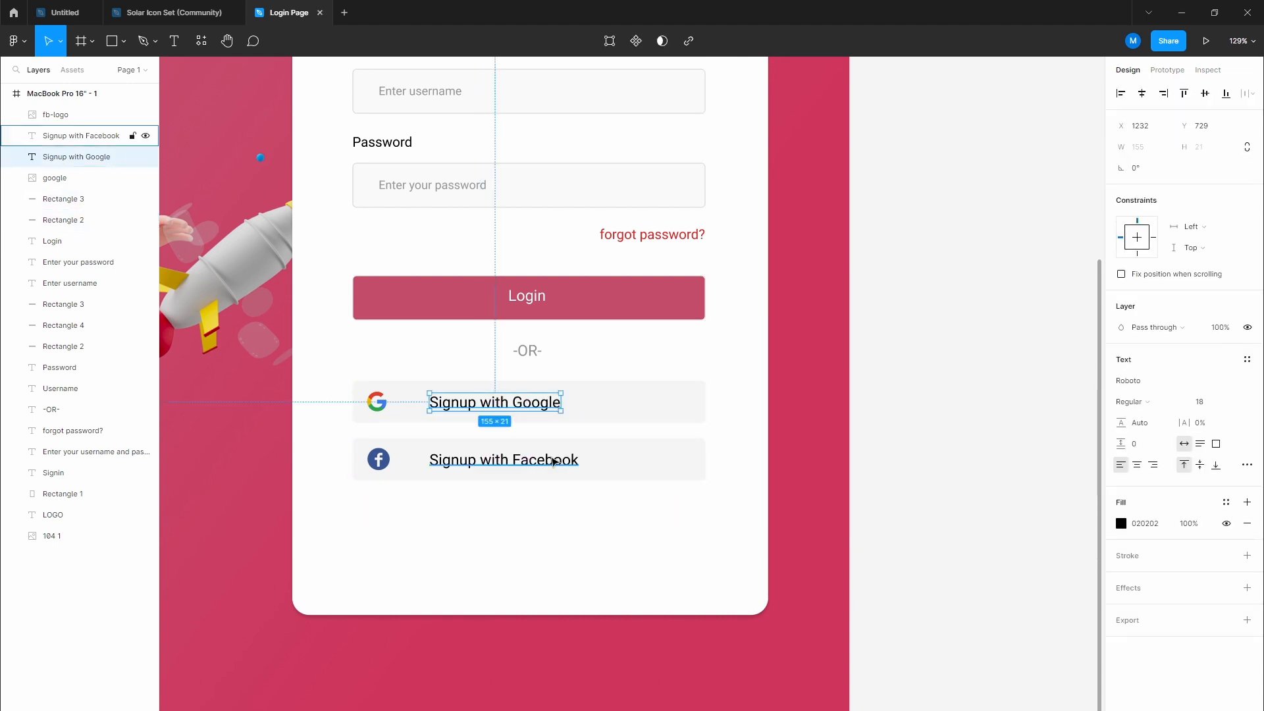
shift+click(526, 459)
drag(539, 406, 445, 406)
click(935, 478)
Step: Replace "Signup" with "Login" in both the Google and Facebook button labels
key(t)
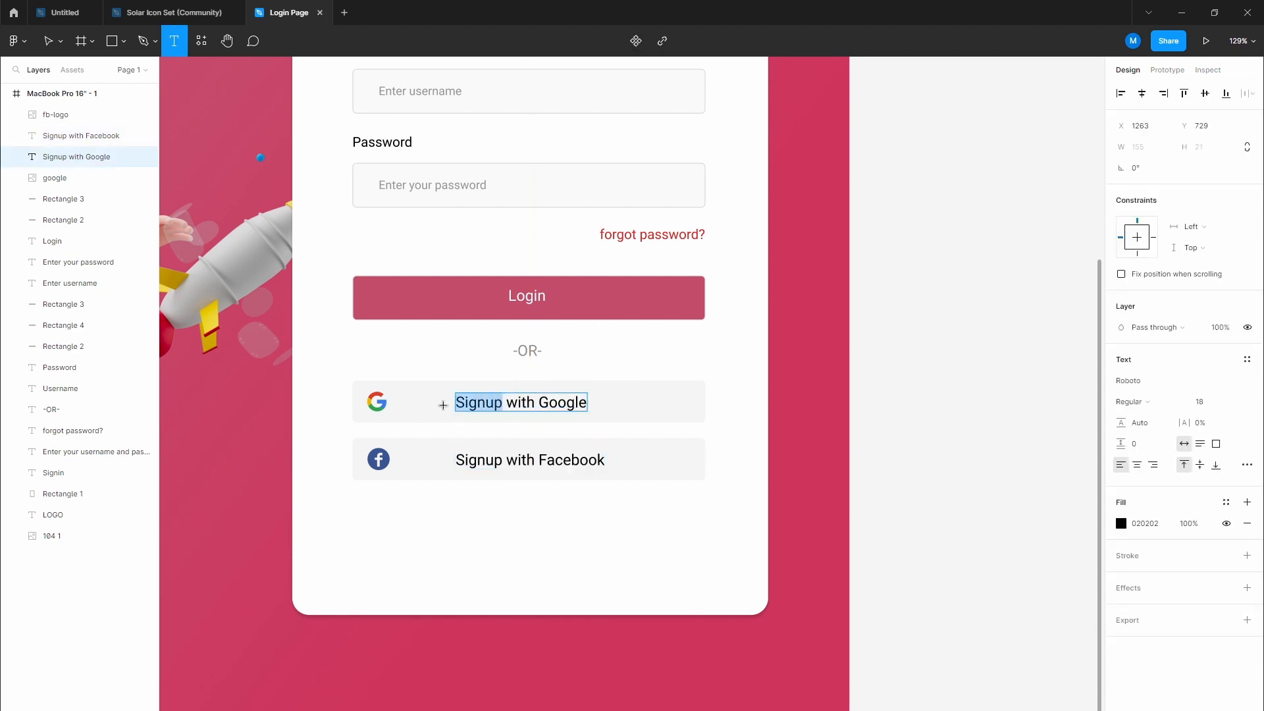
text(Login)
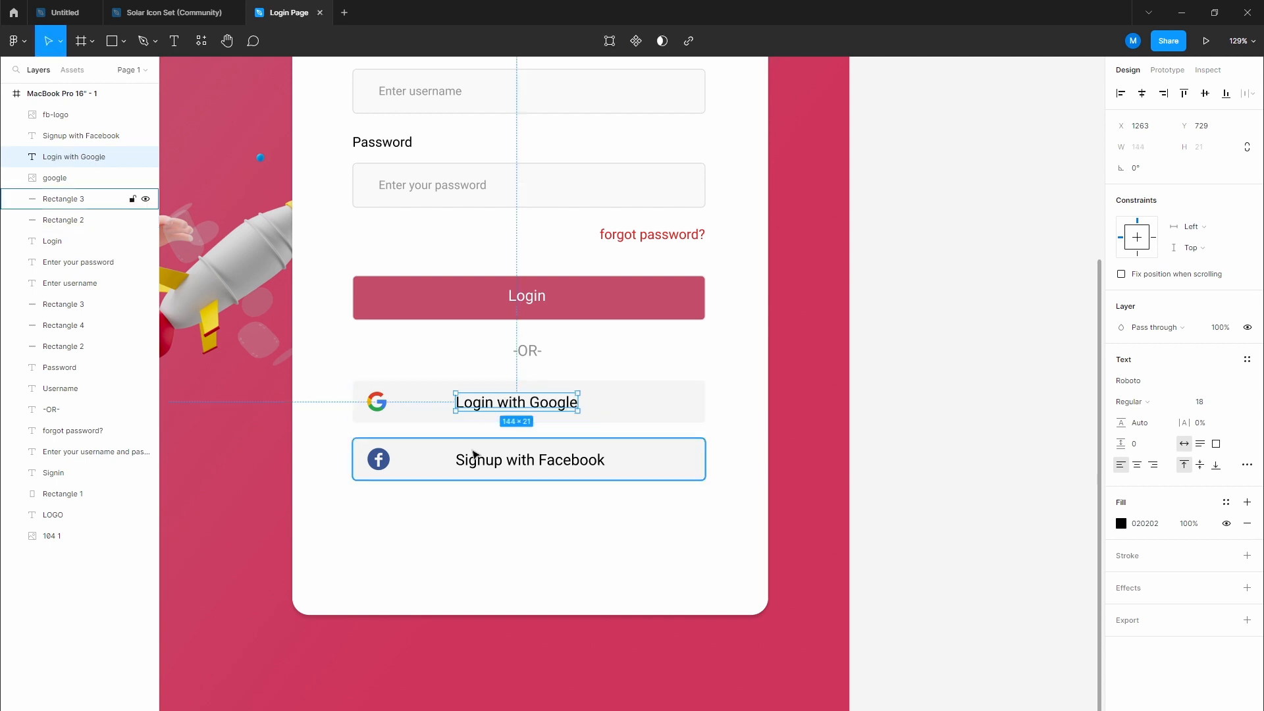
drag(502, 460, 428, 459)
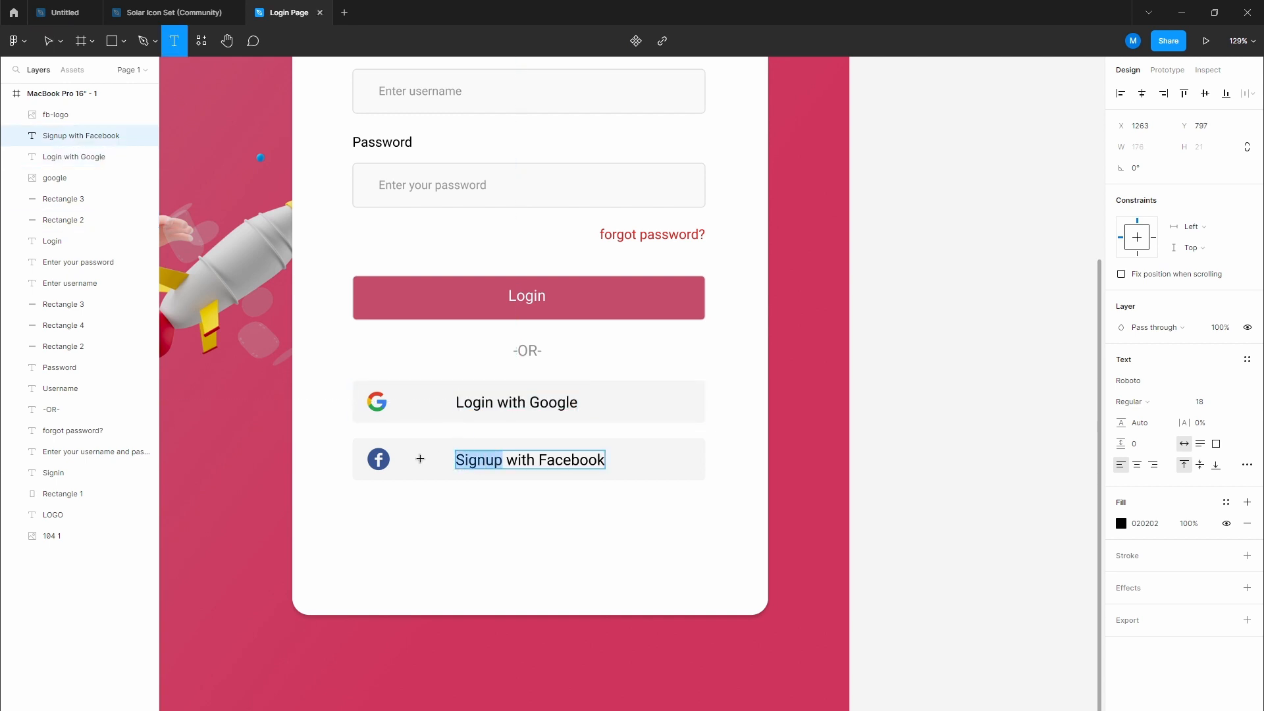
text(Login)
key(Escape)
Step: Align the centers of the "Login with Google" and "Login with Facebook" labels horizontally and nudge both slightly right
click(535, 405)
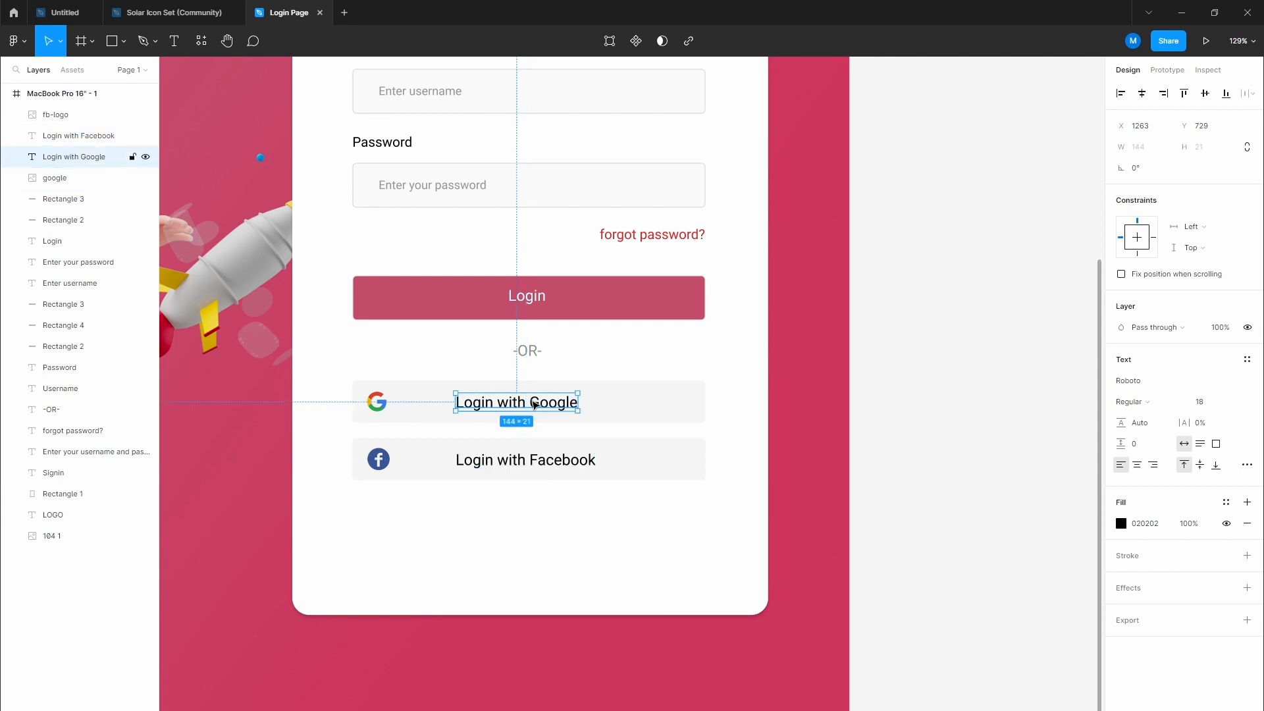
shift+click(568, 459)
click(1144, 95)
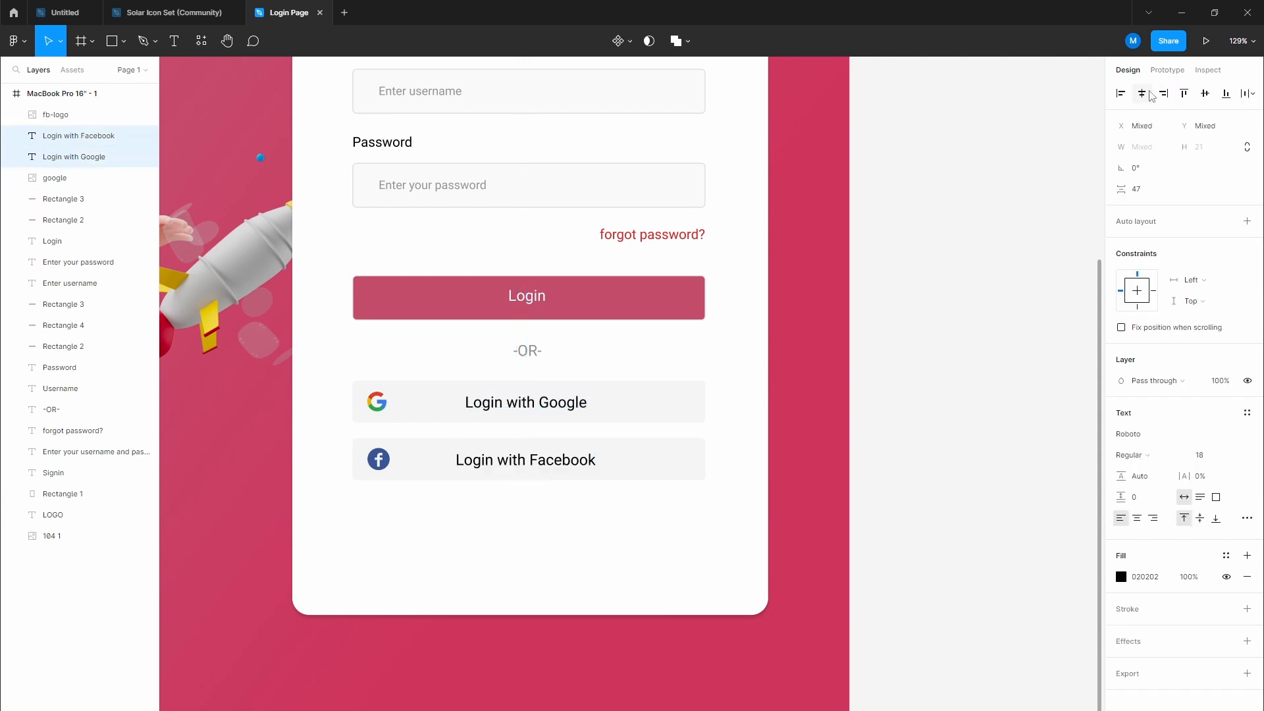
drag(559, 406, 565, 407)
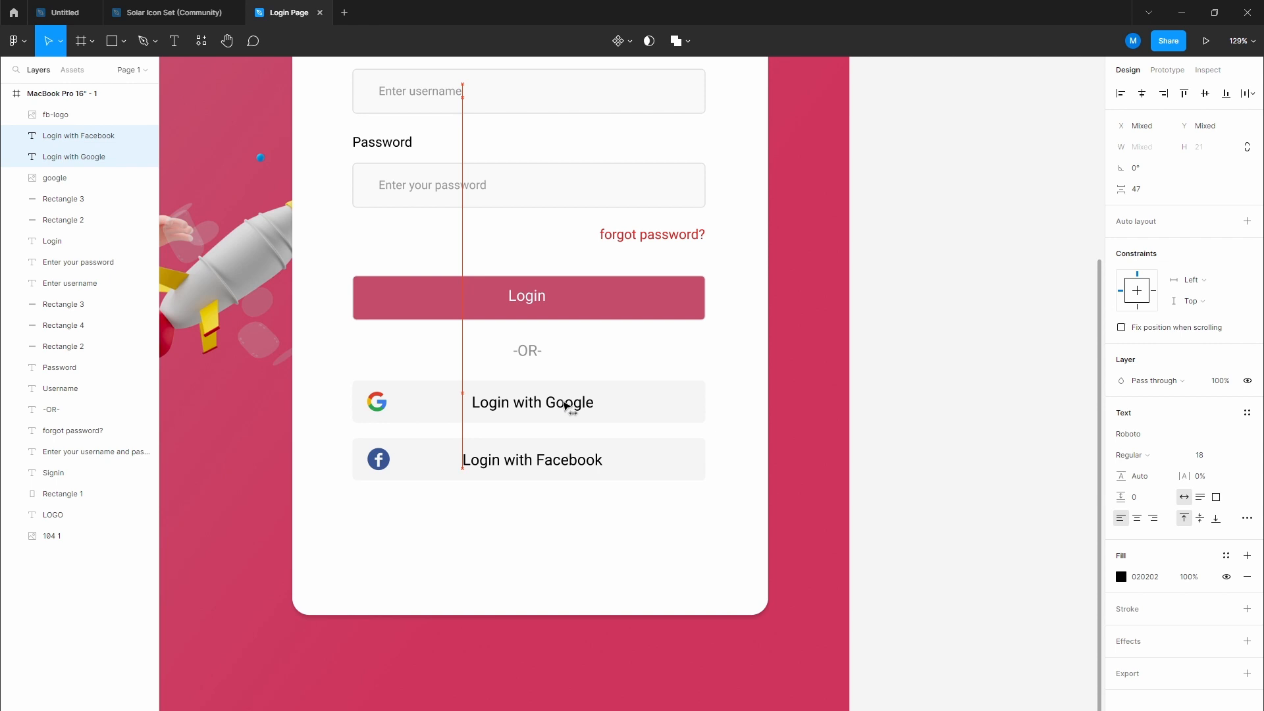
click(903, 452)
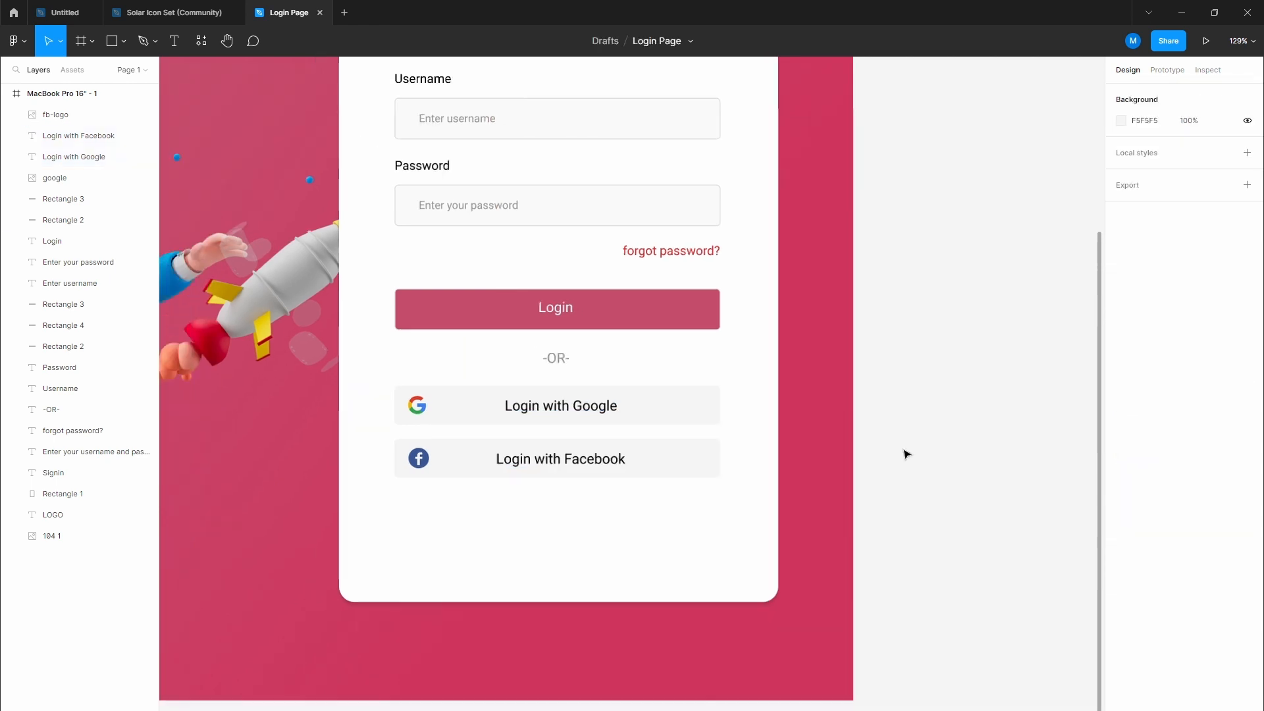
Step: Lock the white card rectangle and the 3D illustration image
scroll(906, 453, down, 5)
click(757, 193)
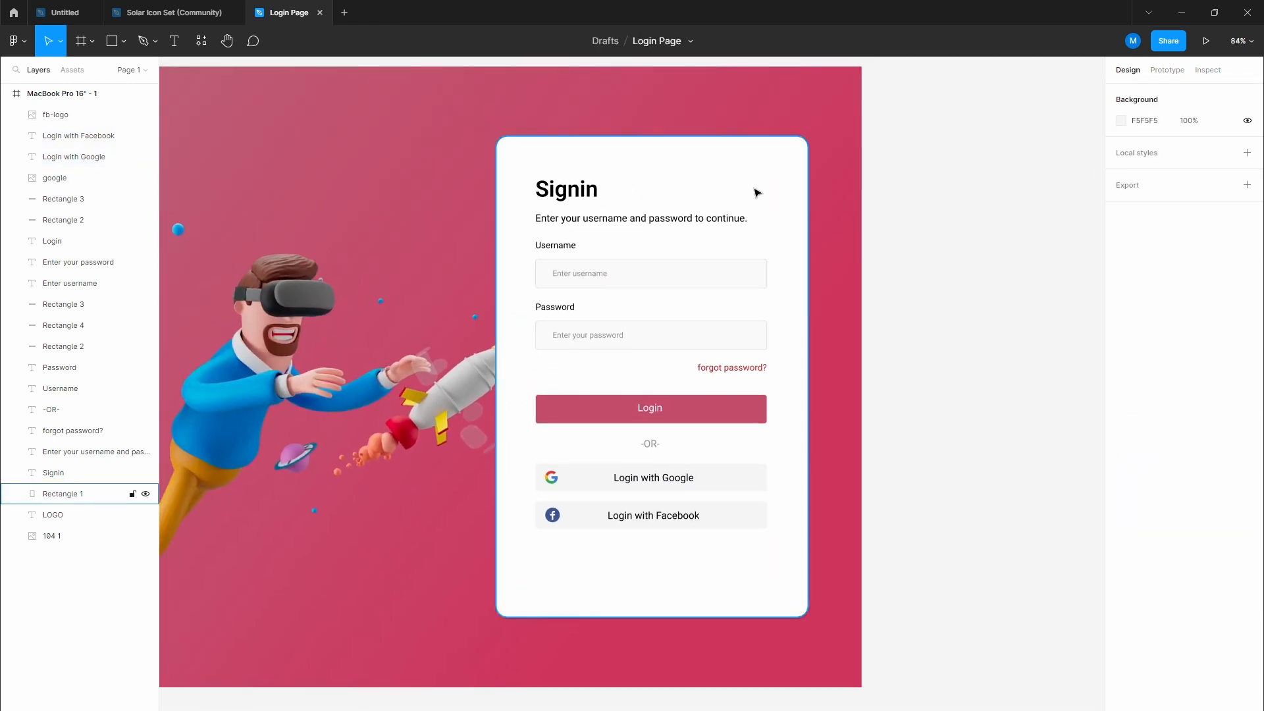
click(757, 192)
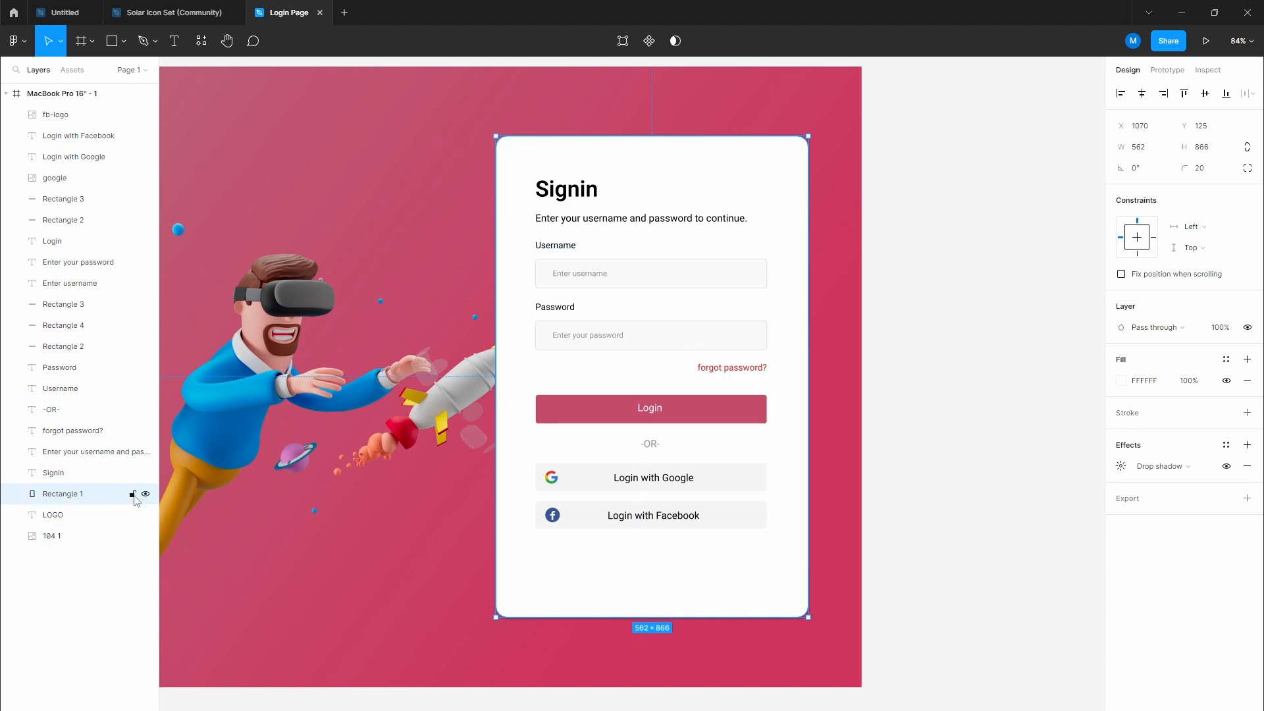
click(132, 494)
click(484, 193)
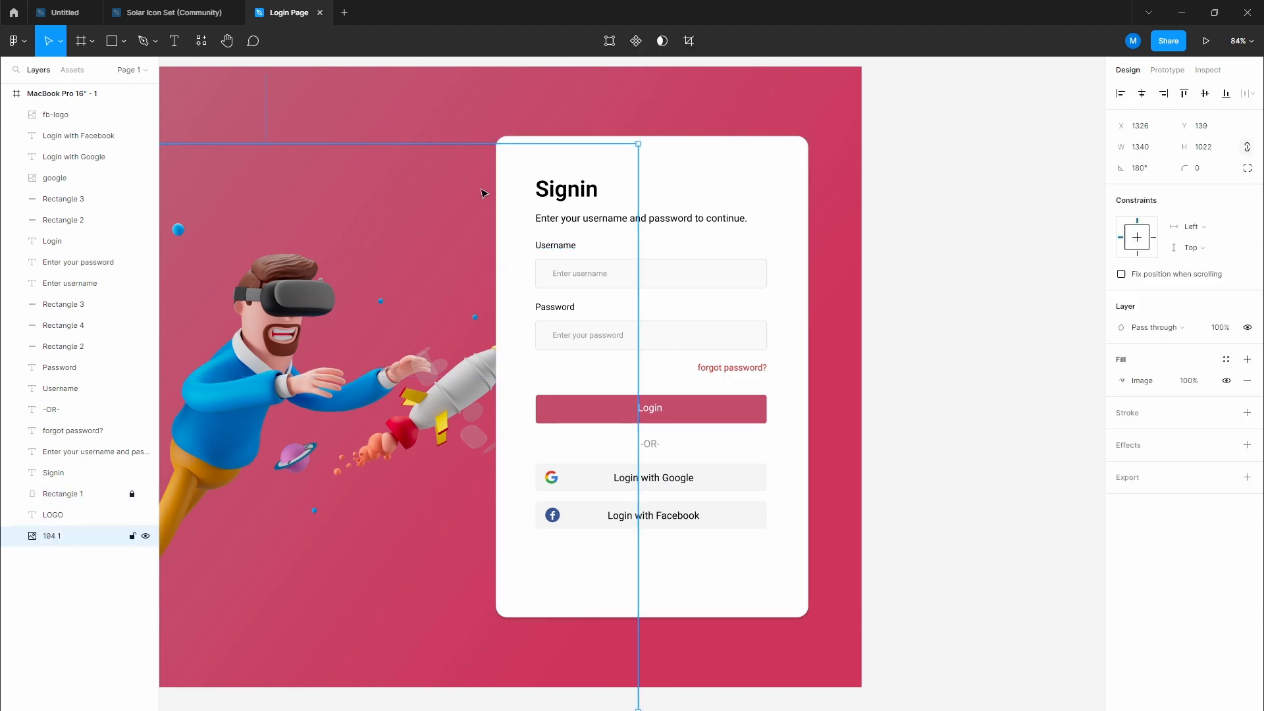
click(131, 536)
Step: Select all the sign-in contents on the card and move them down slightly together
drag(528, 177, 783, 553)
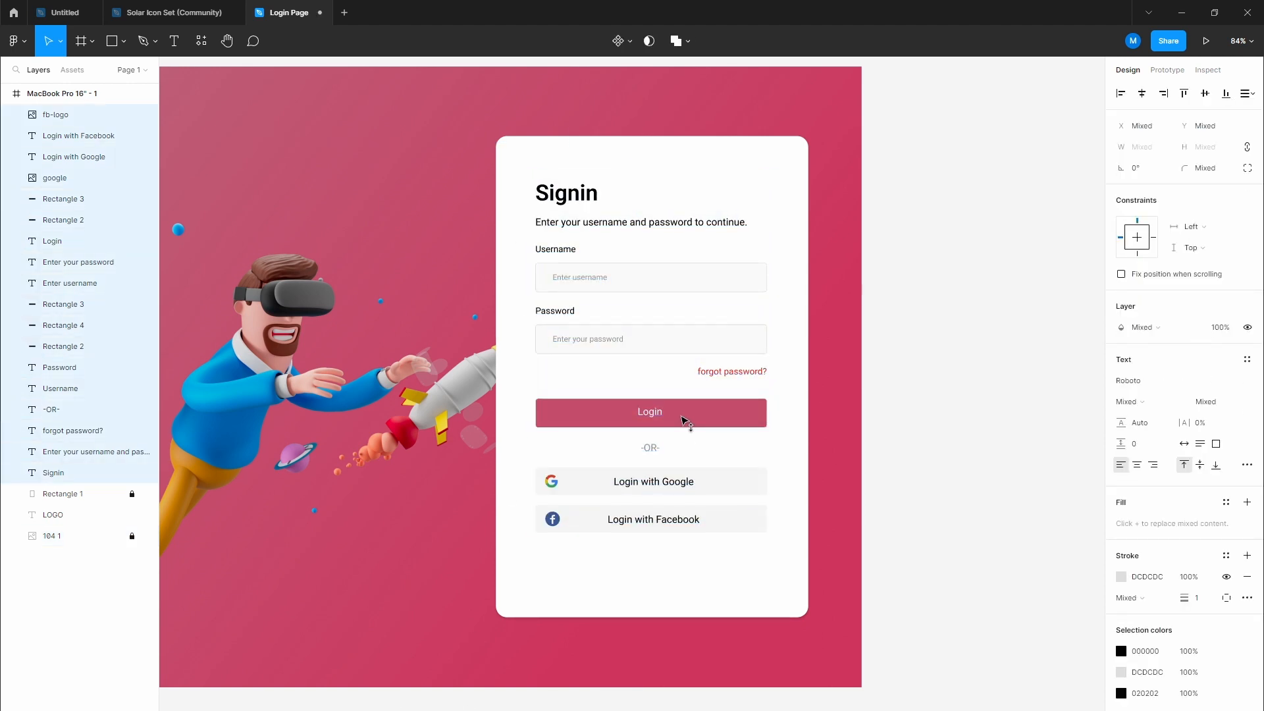
click(637, 582)
click(561, 584)
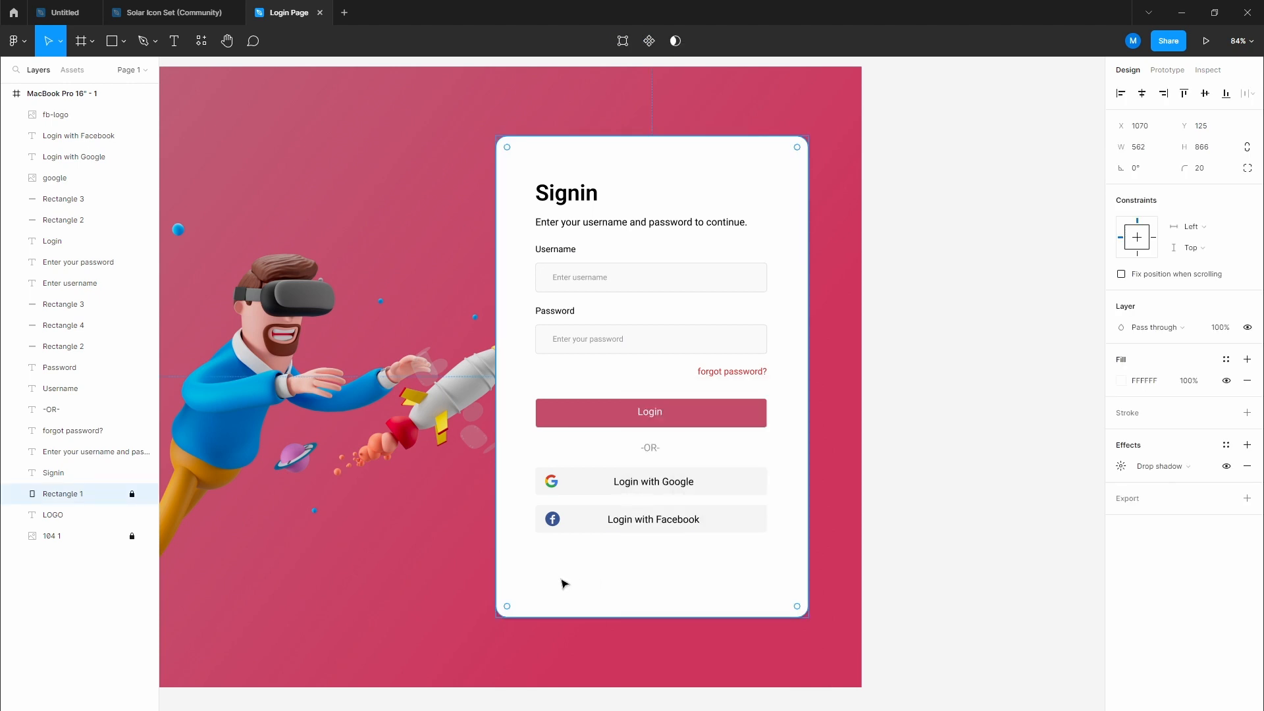
click(886, 495)
drag(632, 466, 637, 368)
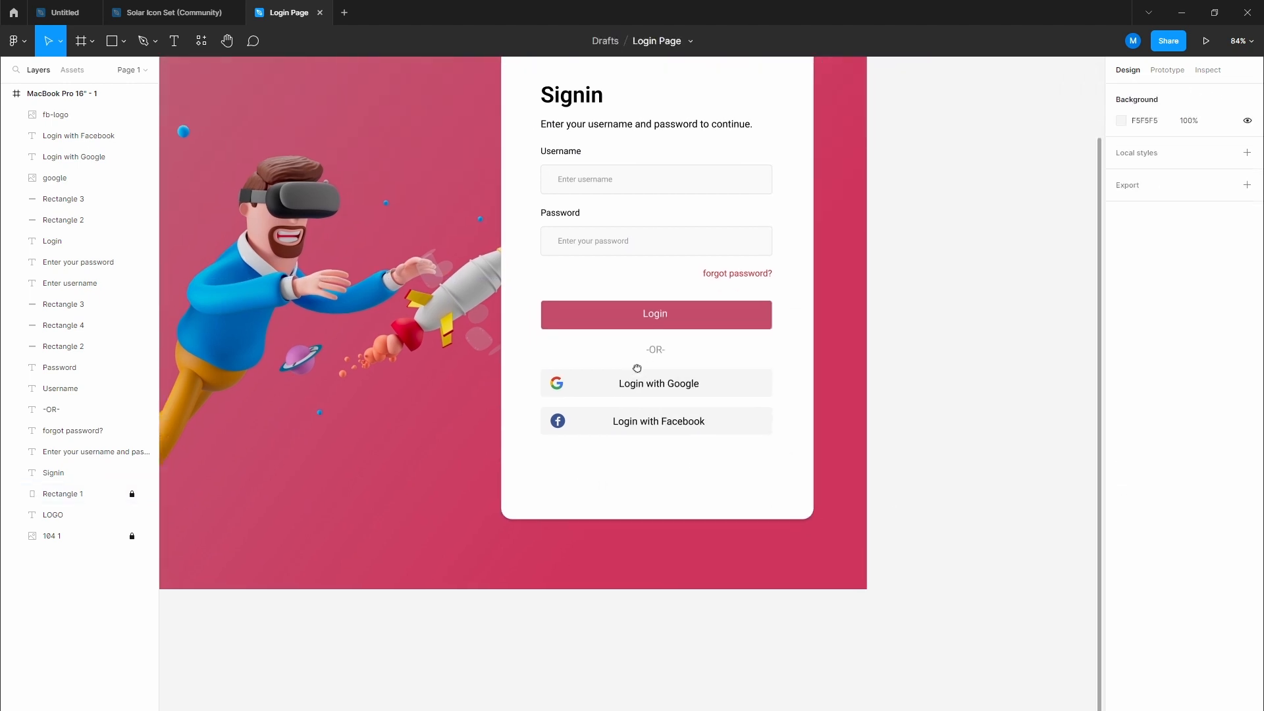
ctrl+scroll(638, 369, up, 2)
scroll(674, 362, up, 2)
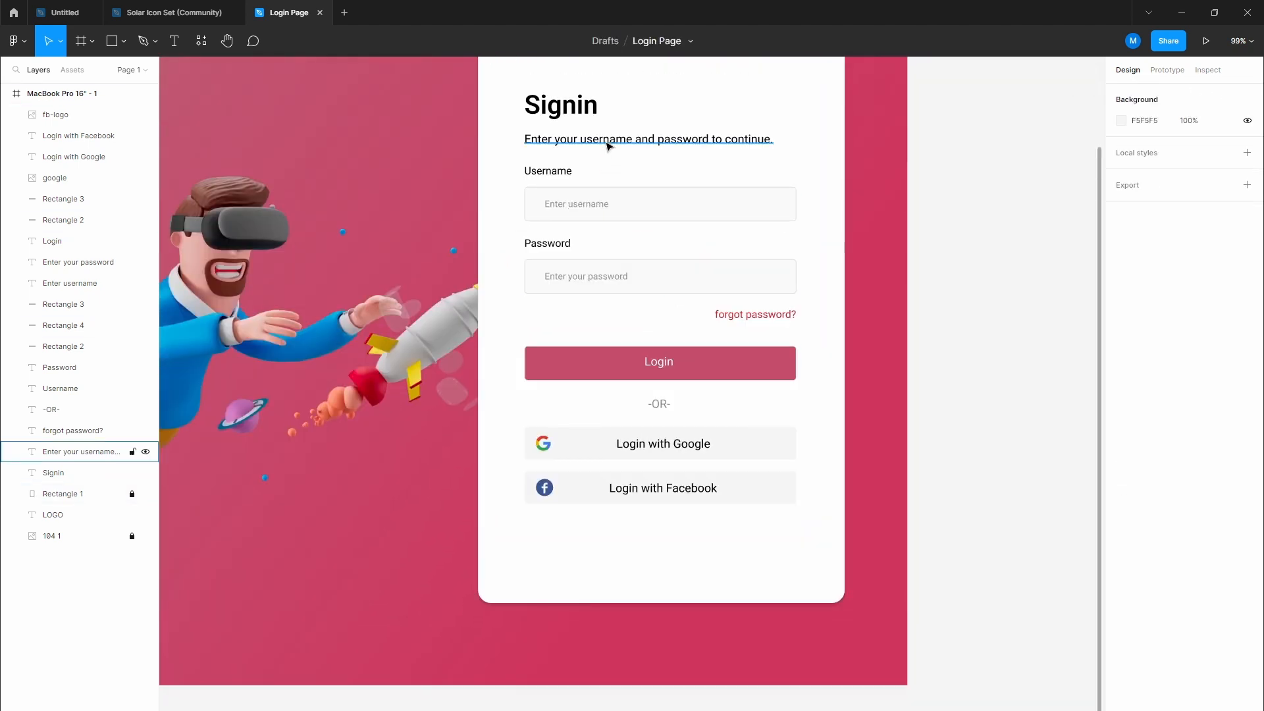
Step: Duplicate the sign-in subtitle below the Facebook button and change the copy's text to "Dont have an account? Create an account"
alt+drag(607, 146, 659, 538)
double_click(660, 538)
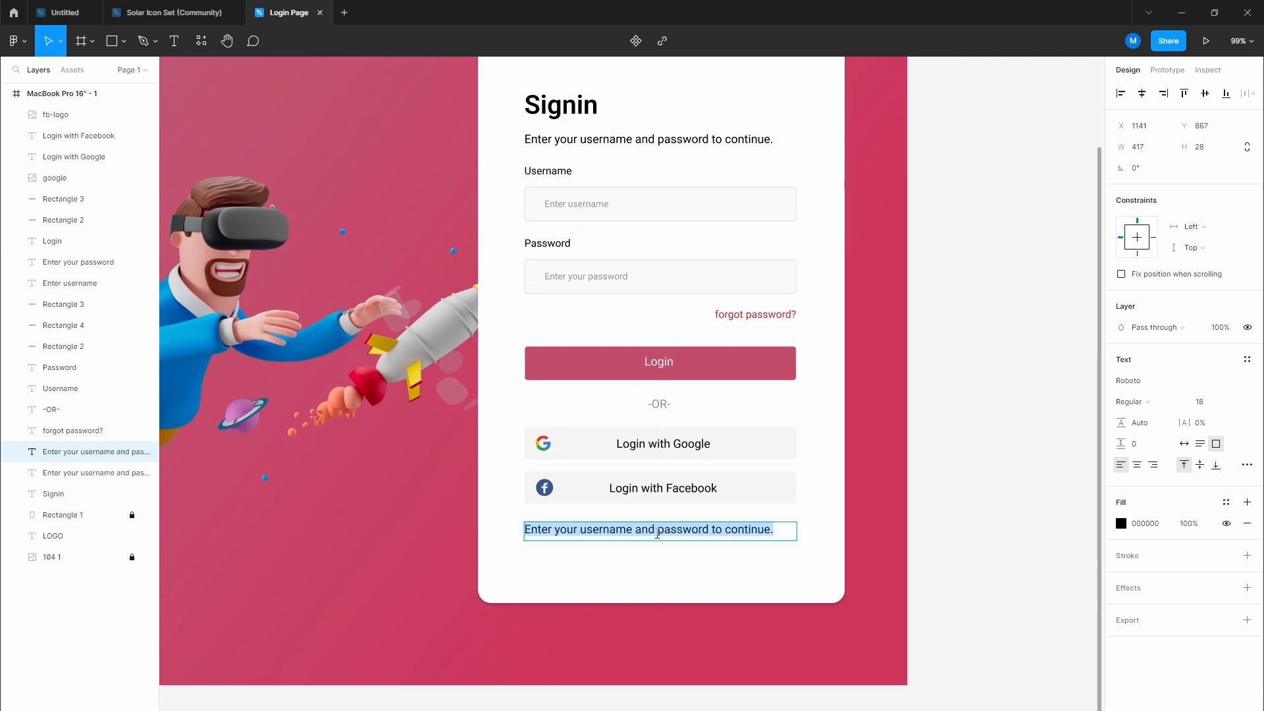
text(Dont have an account?)
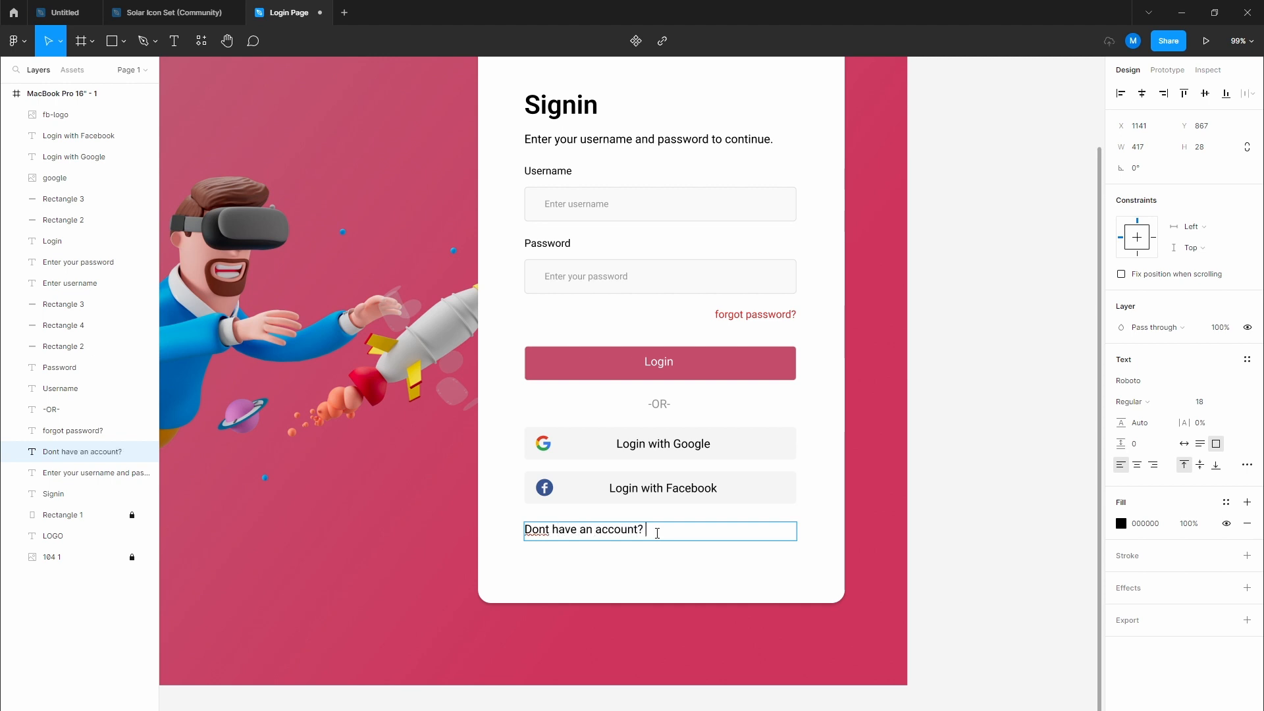
text( Creta)
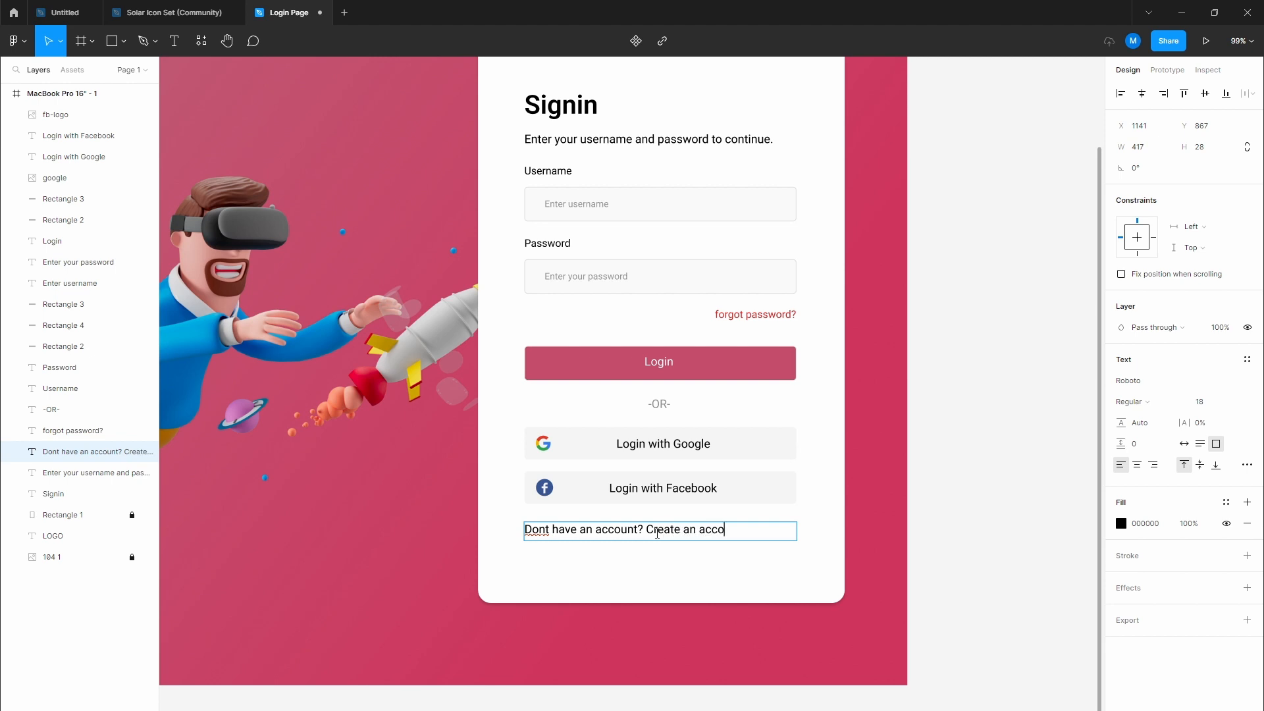
key(Escape)
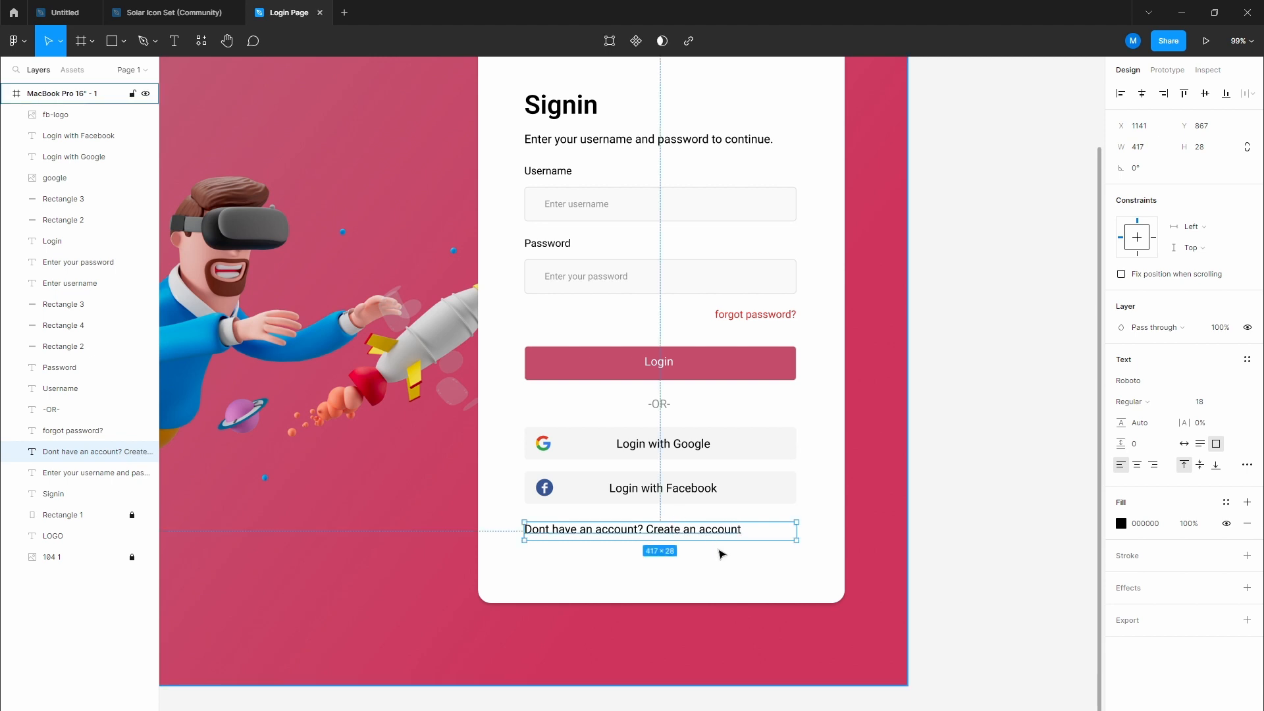
Step: Move the "Dont have an account? Create an account" line slightly down to Y 886, keeping its horizontal alignment
scroll(685, 534, down, 1)
drag(682, 534, 645, 491)
click(909, 538)
Step: Color only the "Create an account" words of the account line blue (3383CD) and deselect the text
double_click(566, 495)
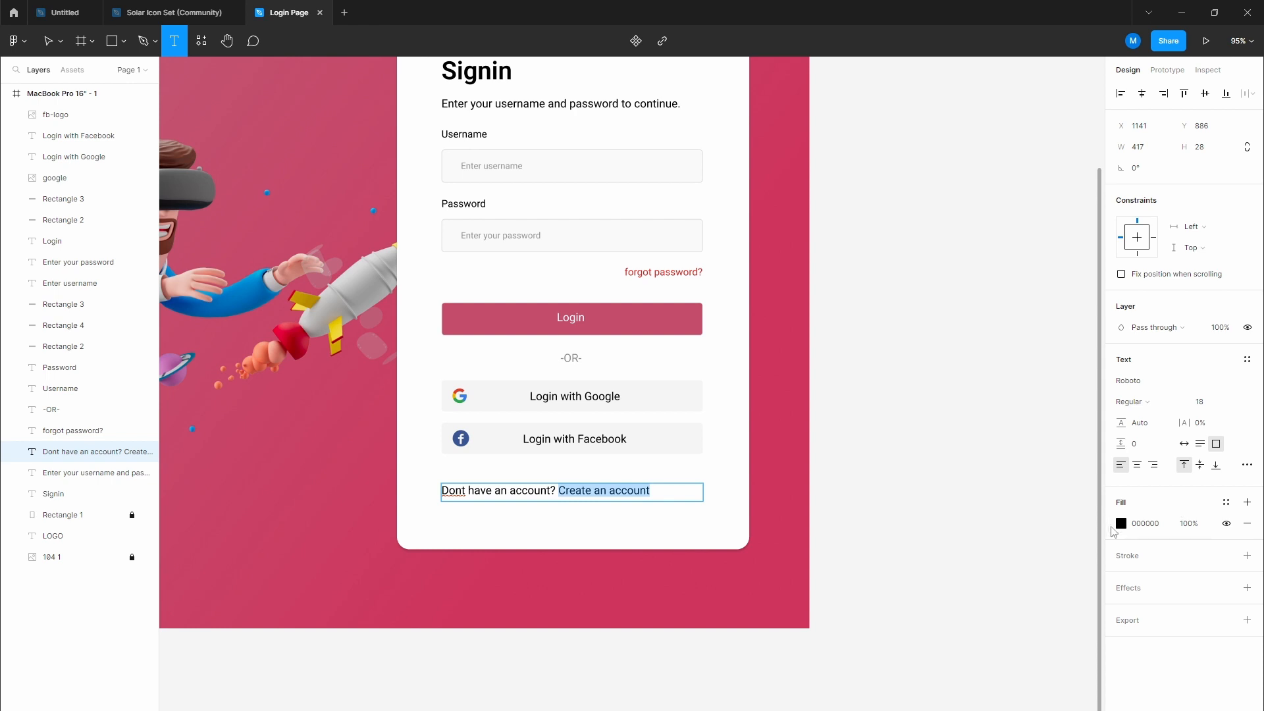
click(1122, 524)
click(1034, 611)
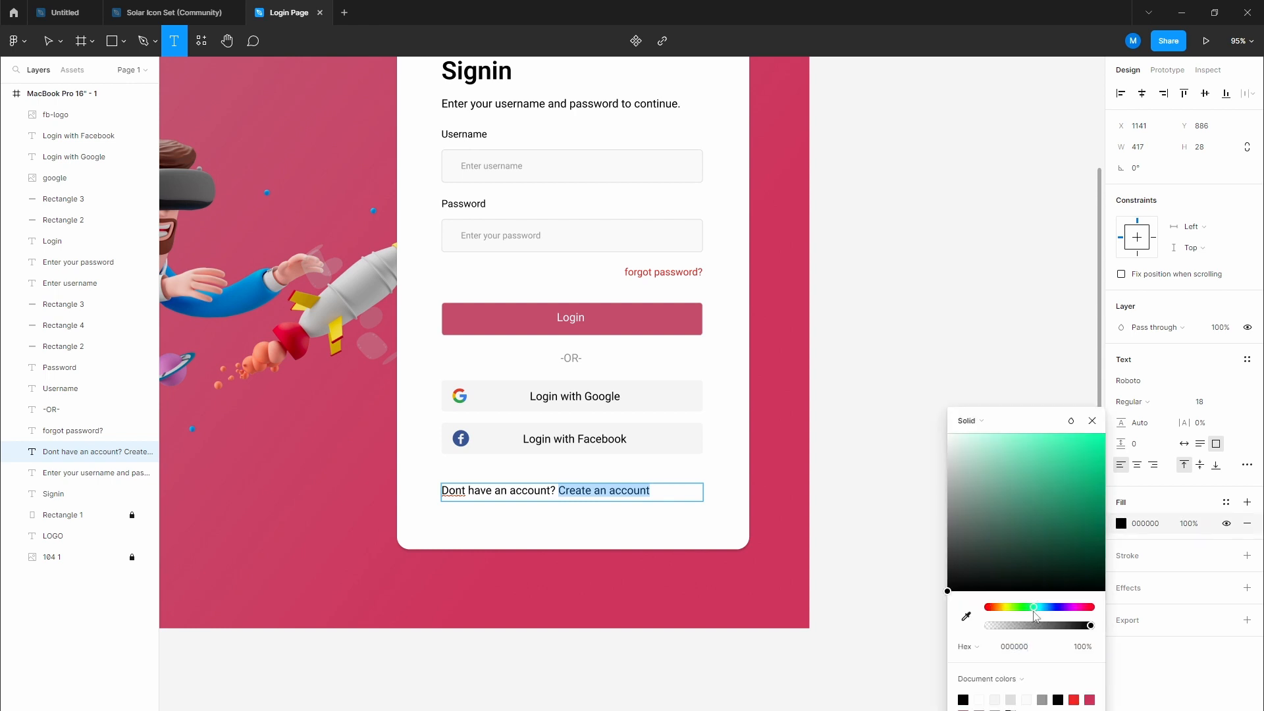
drag(1038, 614, 1047, 610)
drag(1052, 453, 1067, 465)
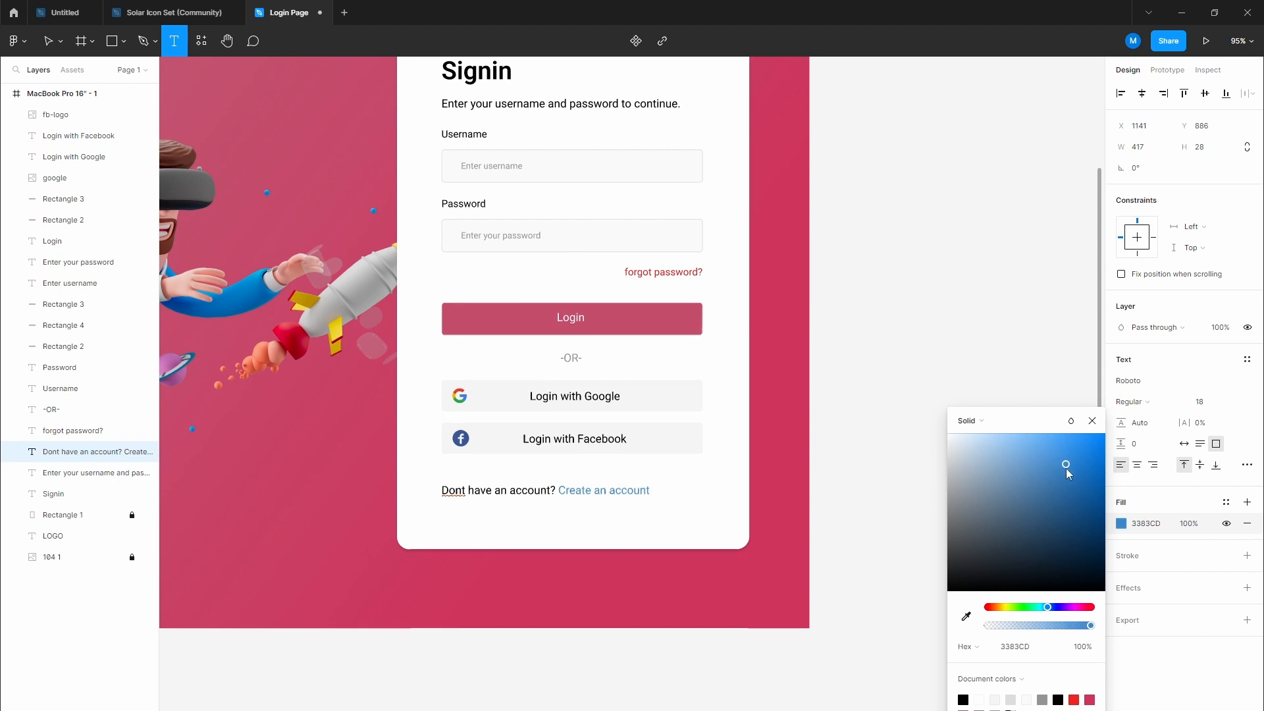
click(1006, 307)
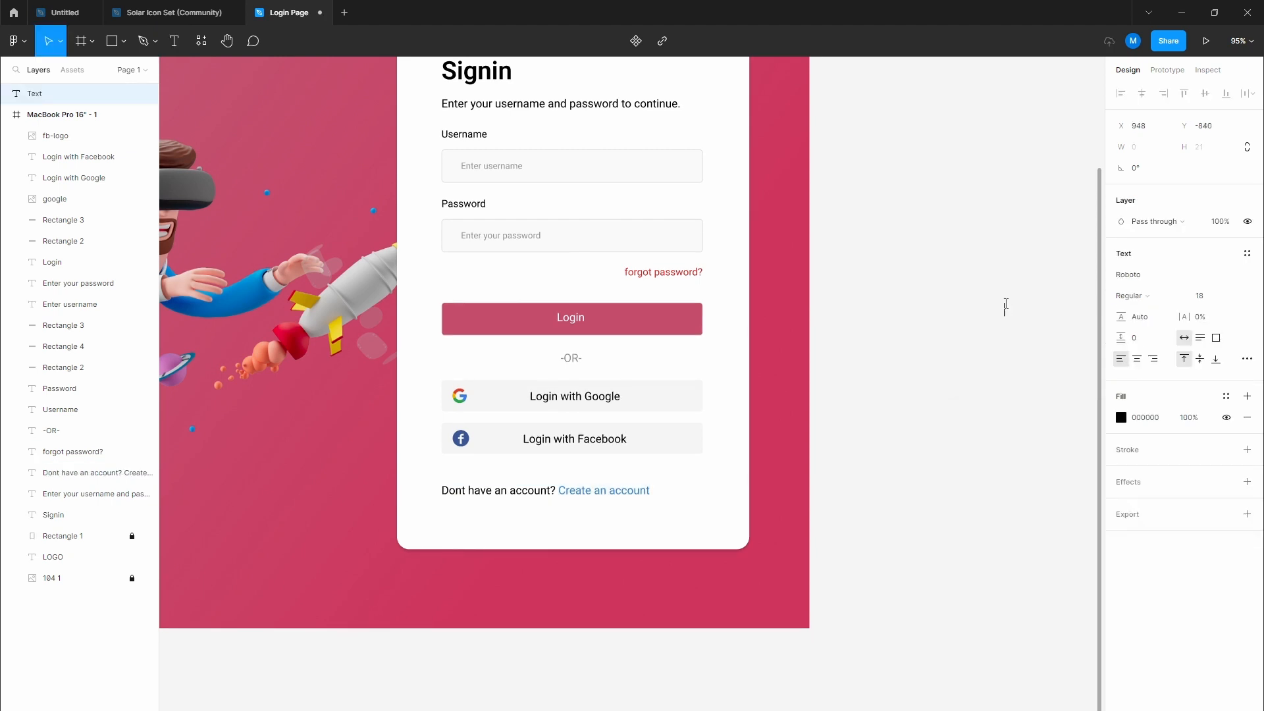
click(916, 511)
scroll(710, 405, down, 5)
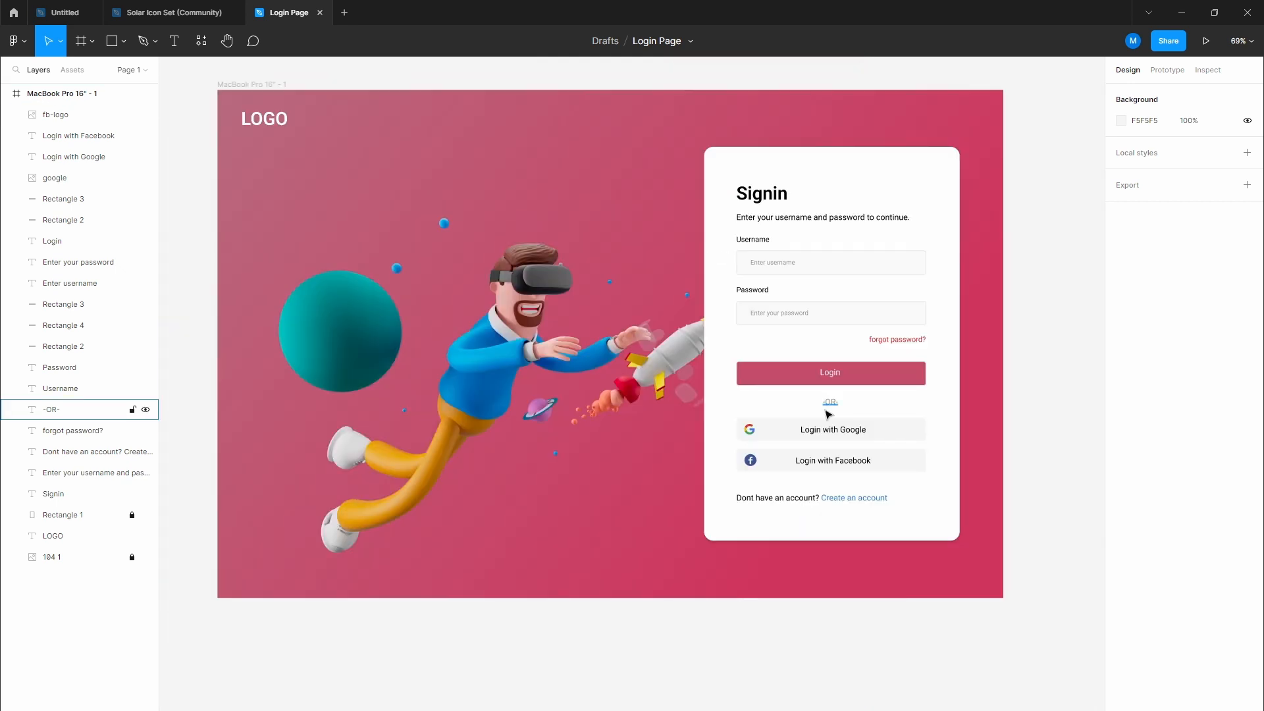
scroll(826, 410, down, 2)
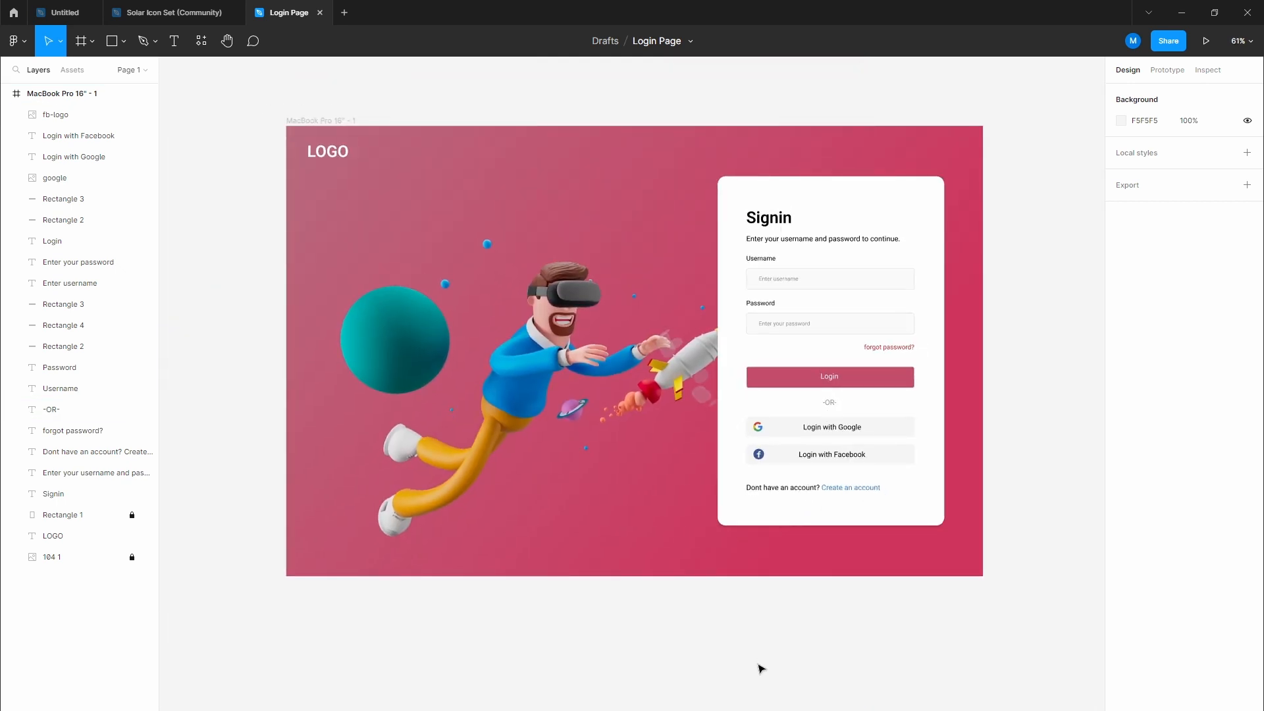